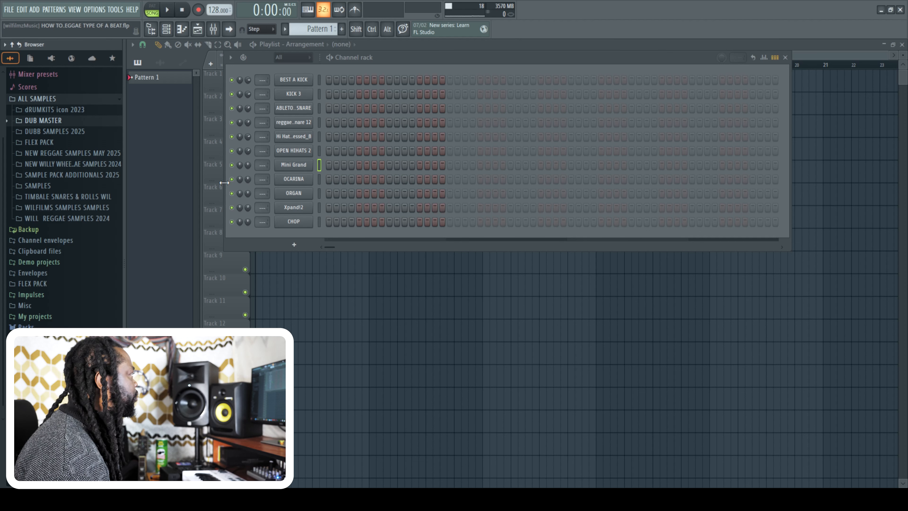
# Add a BEST A KICK hit on step 1 and preview the reggae snare 12 sample
pyautogui.click(330, 80)
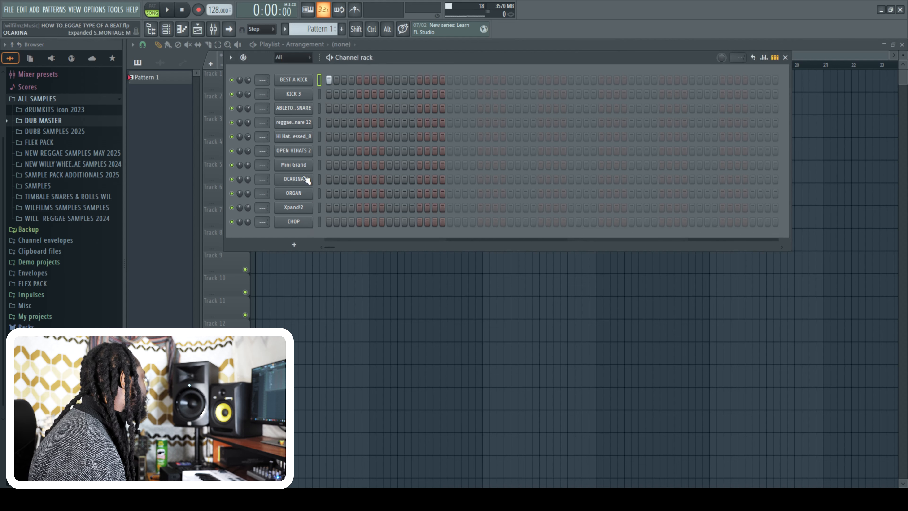
pyautogui.click(321, 207)
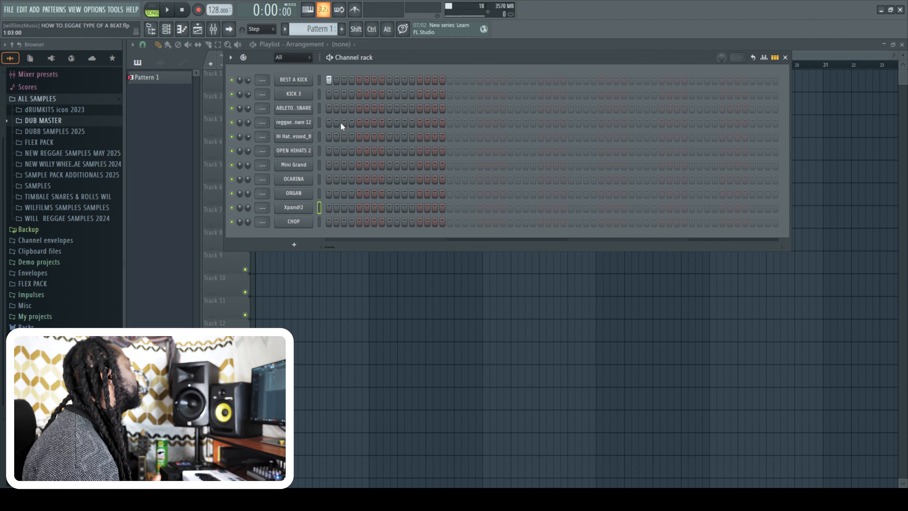
pyautogui.click(312, 122)
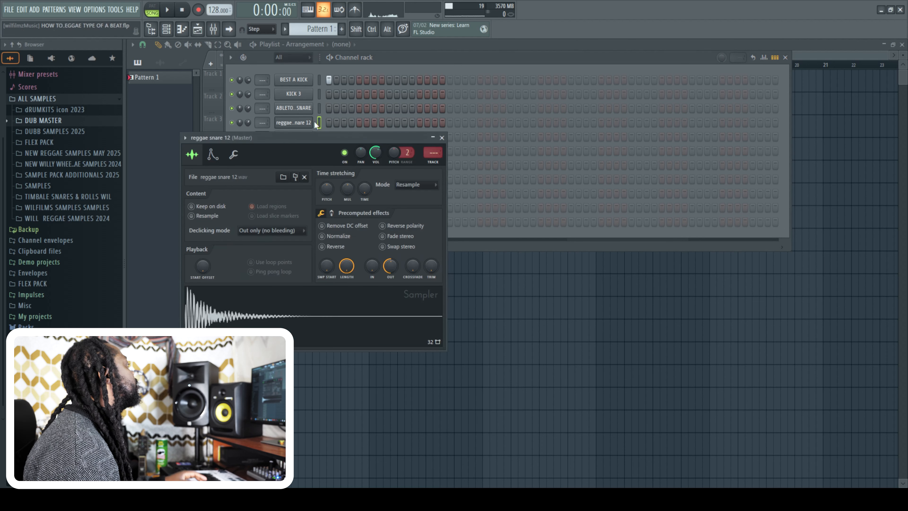
pyautogui.click(442, 137)
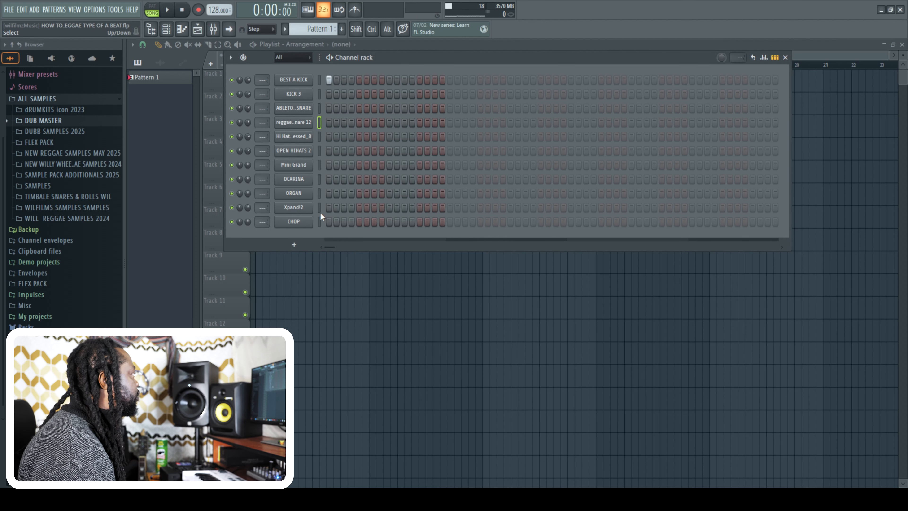
# Switch playback to pattern mode with the metronome on and layer a KICK 3 hit on step 1
pyautogui.click(169, 10)
pyautogui.click(355, 10)
pyautogui.click(152, 12)
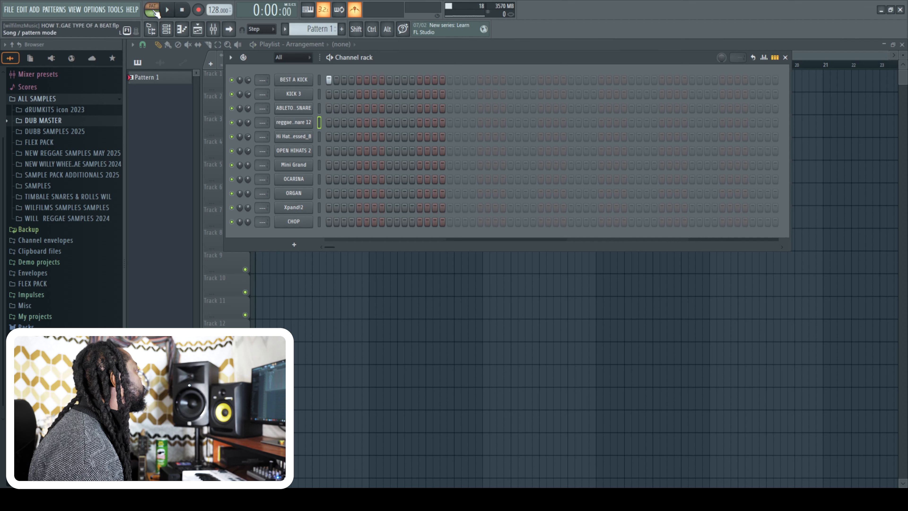
pyautogui.click(328, 94)
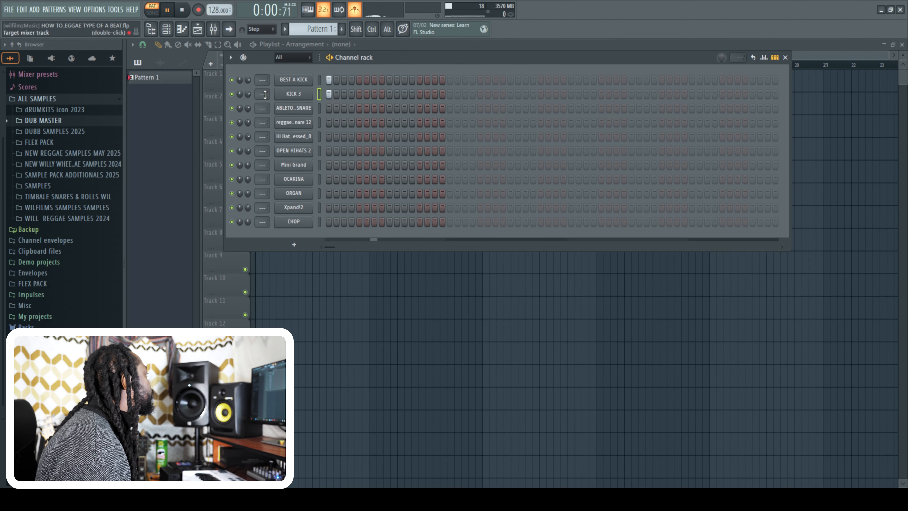
# Place a reggae snare 12 hit on step 9, checking its timing against the metronome
pyautogui.press('space')
pyautogui.click(367, 122)
pyautogui.press('space')
pyautogui.click(367, 124)
pyautogui.press('space')
pyautogui.click(388, 123)
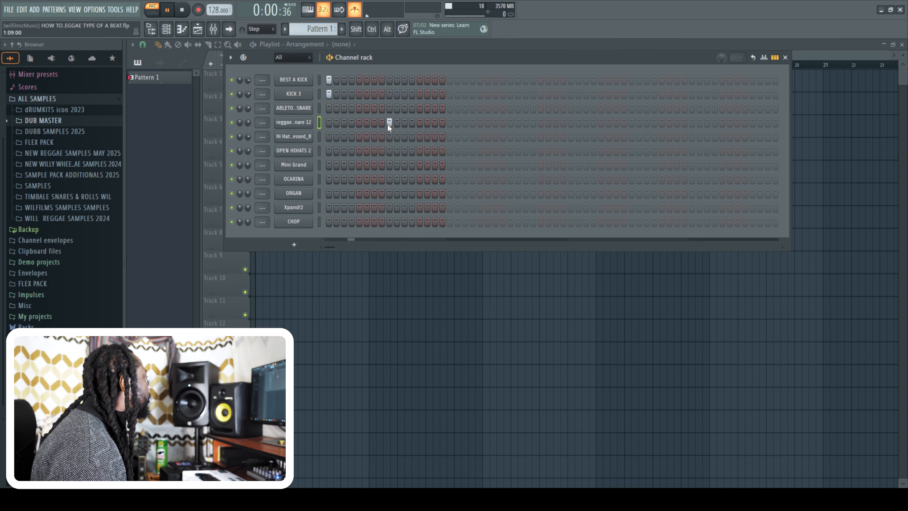
# Extend the beat with a BEST A KICK hit on step 17 and a reggae snare 12 hit on step 25
pyautogui.click(449, 80)
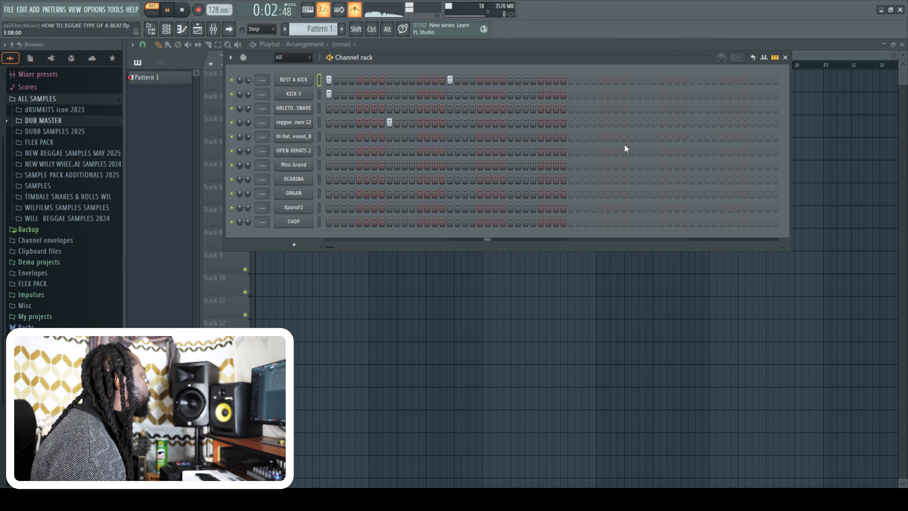
pyautogui.click(502, 122)
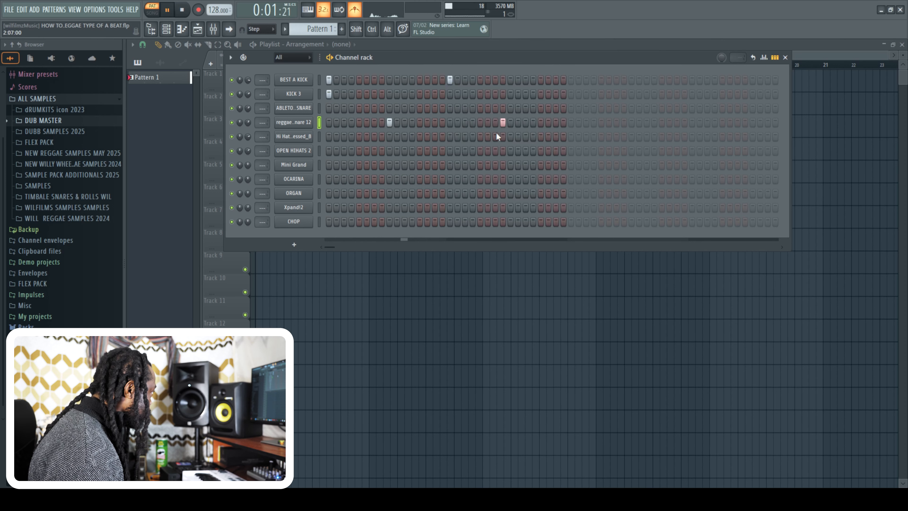
pyautogui.click(510, 125)
pyautogui.rightClick(503, 122)
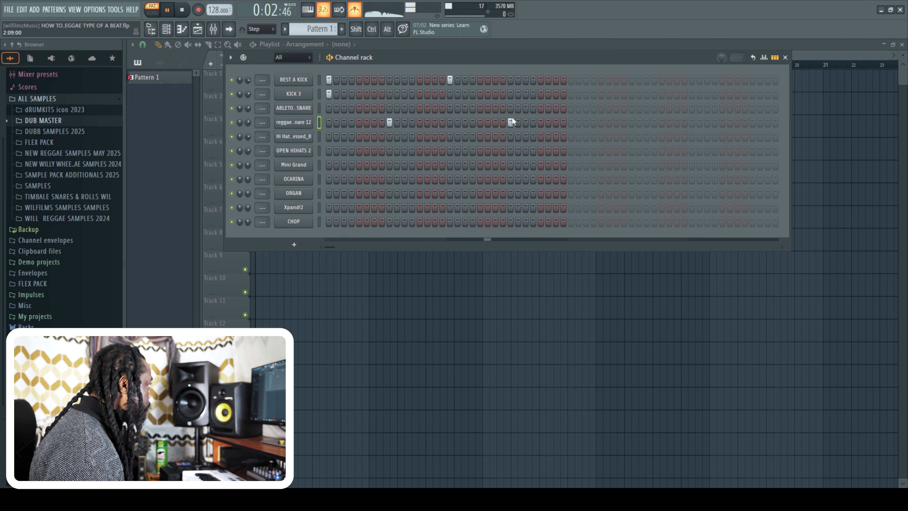
# Layer ABLETO. SNARE hits on steps 9 and 25 and a KICK 3 hit on step 17
pyautogui.click(511, 109)
pyautogui.click(390, 110)
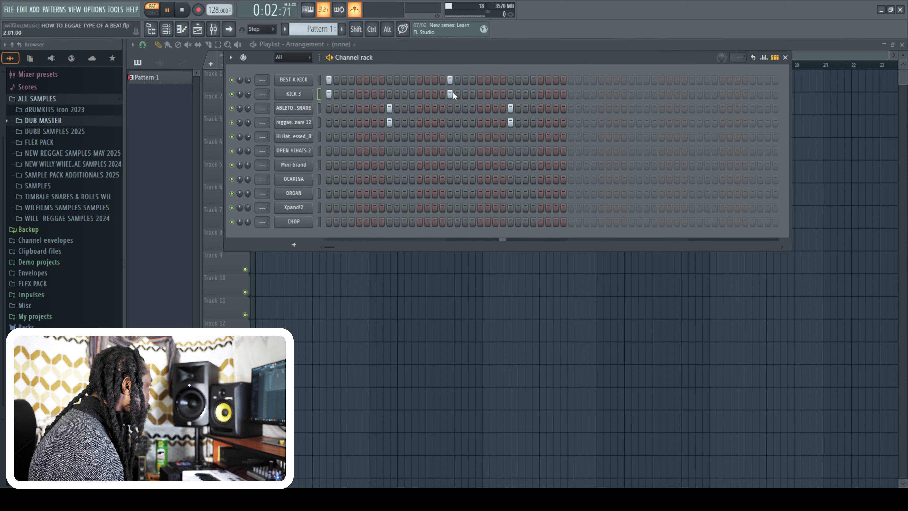
pyautogui.press('space')
# Fill the Hi Hat channel with a hit on every second step and play the pattern
pyautogui.click(320, 137)
pyautogui.rightClick(285, 132)
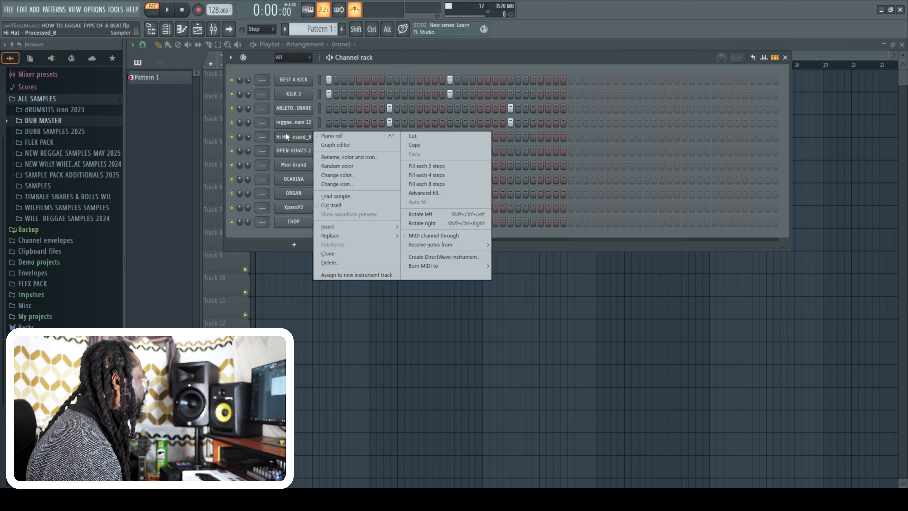
pyautogui.click(437, 164)
pyautogui.press('space')
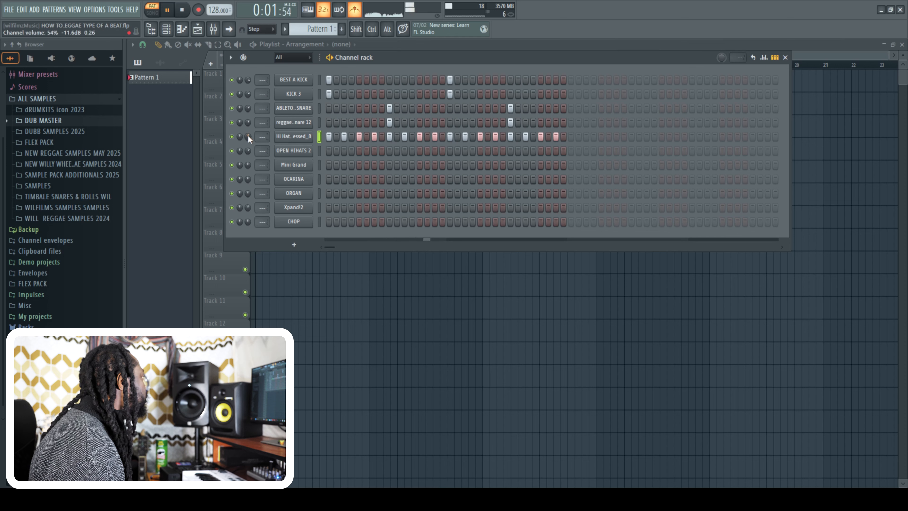
# Open the Hi Hat channel's notes in the piano roll and stop playback
pyautogui.rightClick(301, 134)
pyautogui.click(347, 133)
pyautogui.press('space')
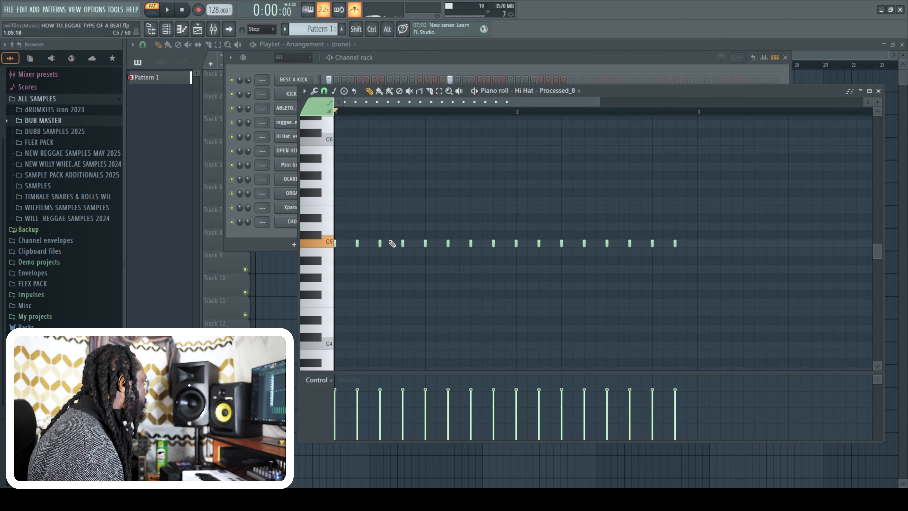
# Try an extra C5 hi-hat note between the first two hits
pyautogui.click(346, 244)
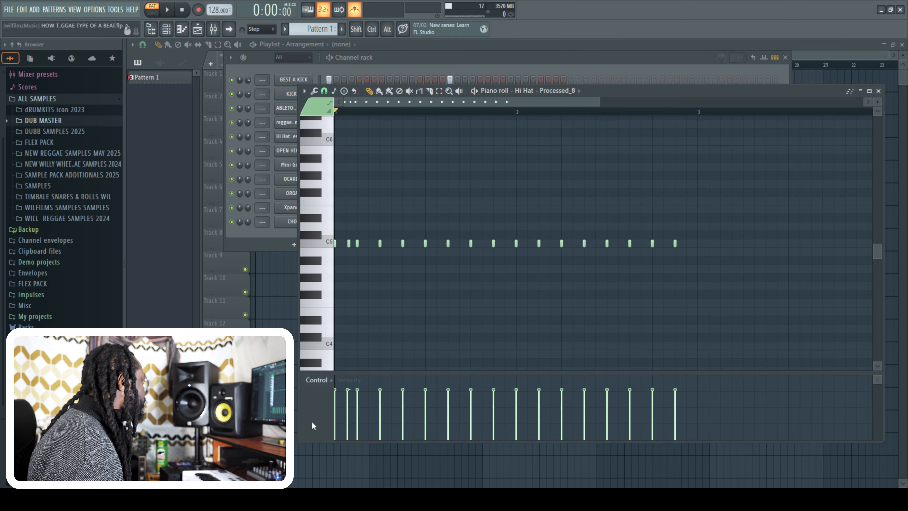
pyautogui.moveTo(349, 424); pyautogui.dragTo(349, 406)
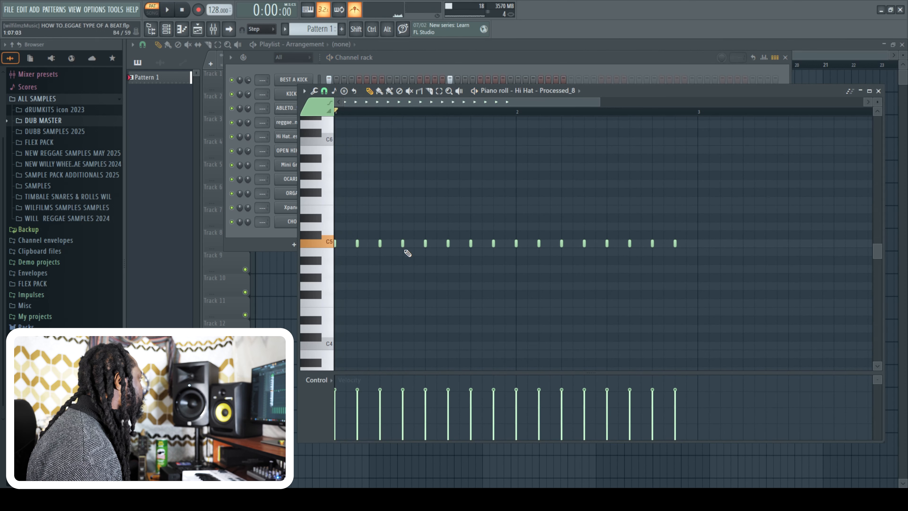
# Lower the 4th, 8th and 12th hi-hat notes to about 32% velocity, reduce the 16th less strongly, and close the piano roll
pyautogui.press('space')
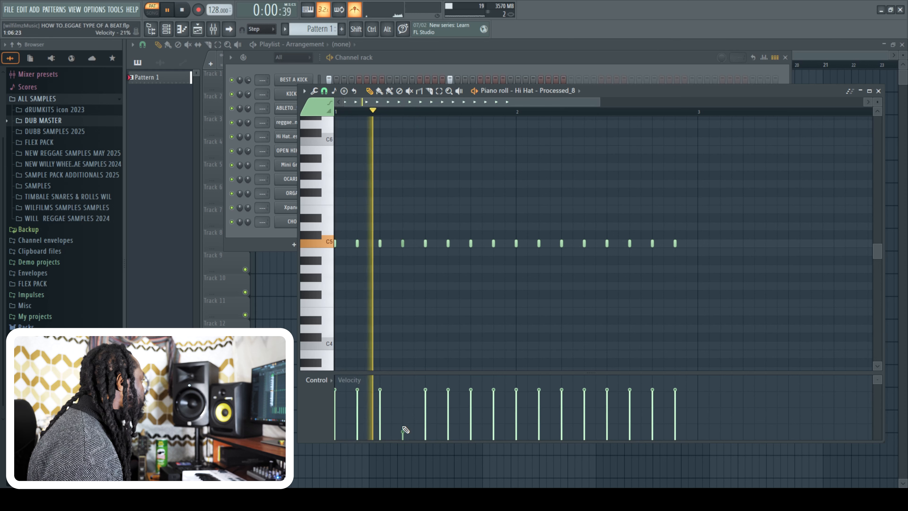
pyautogui.press('space')
pyautogui.press('space')
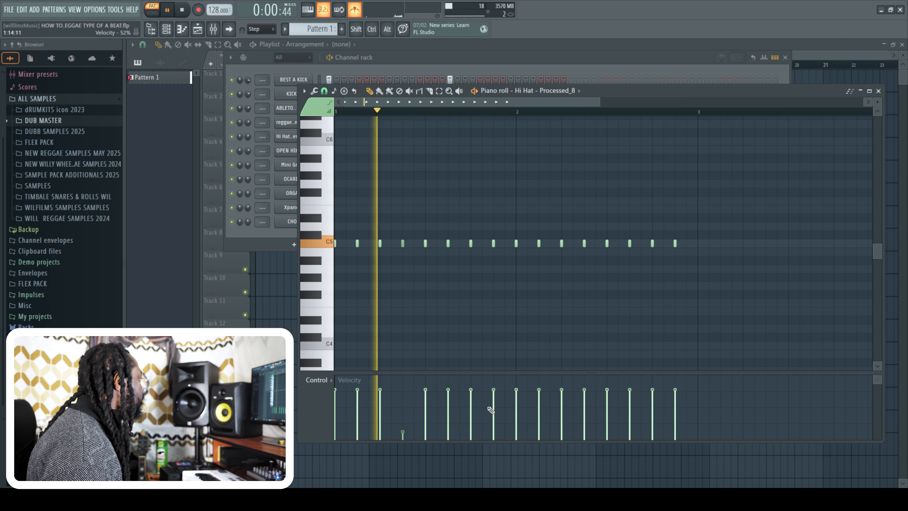
pyautogui.click(494, 423)
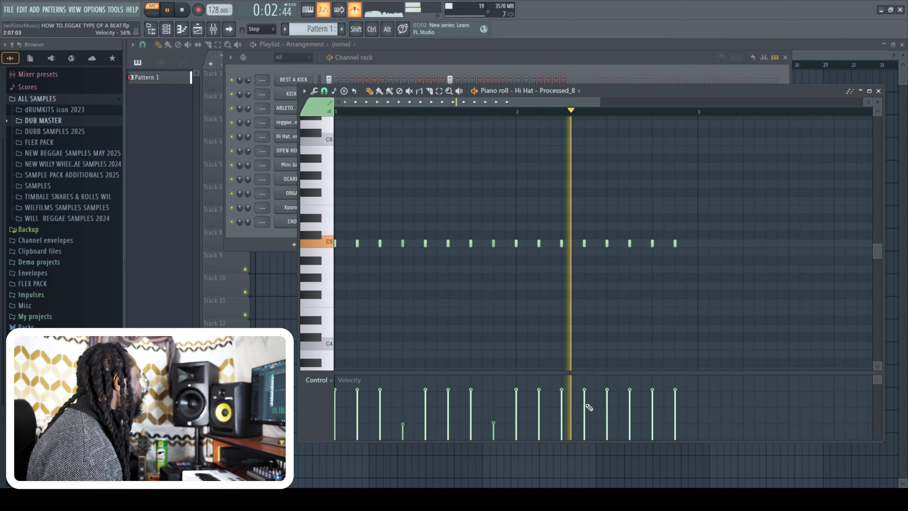
pyautogui.click(584, 422)
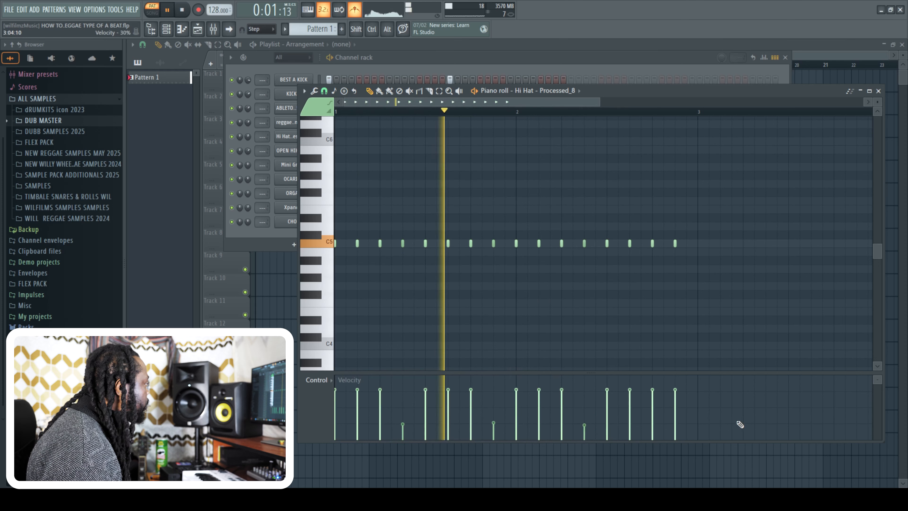
pyautogui.click(675, 409)
pyautogui.click(584, 419)
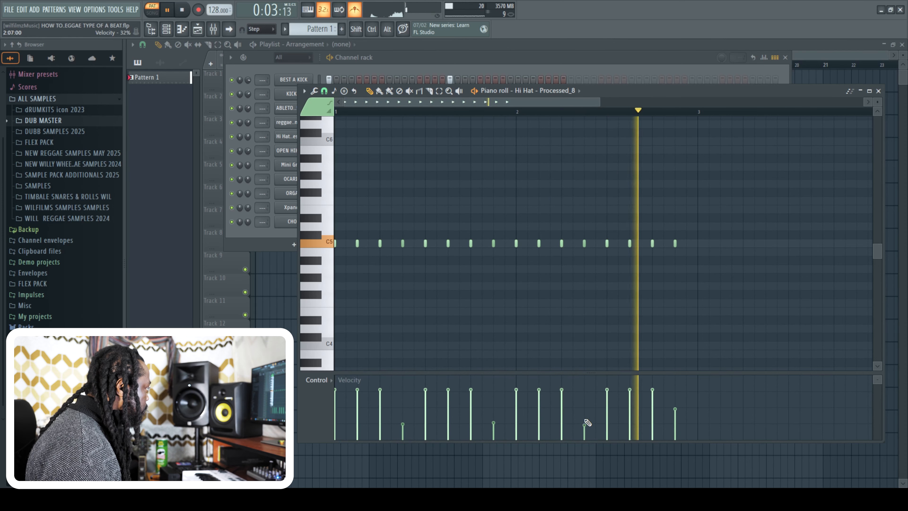
pyautogui.click(492, 418)
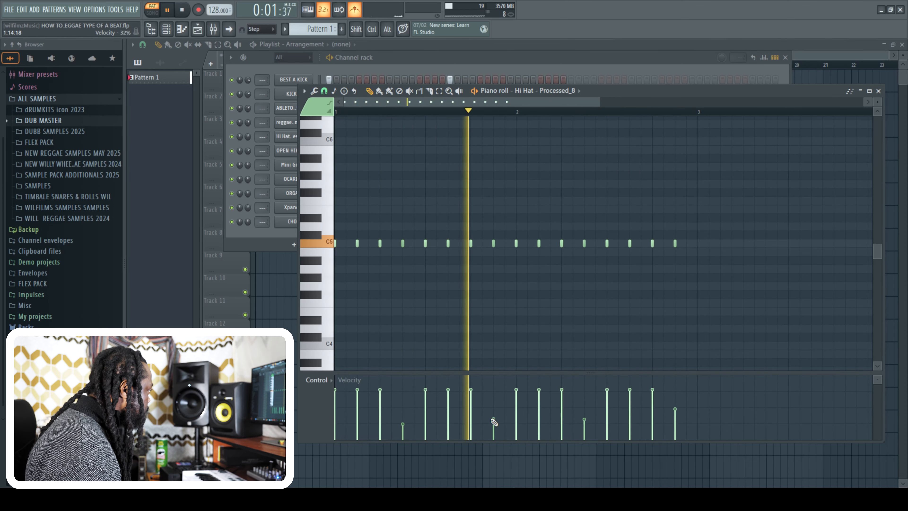
pyautogui.click(403, 419)
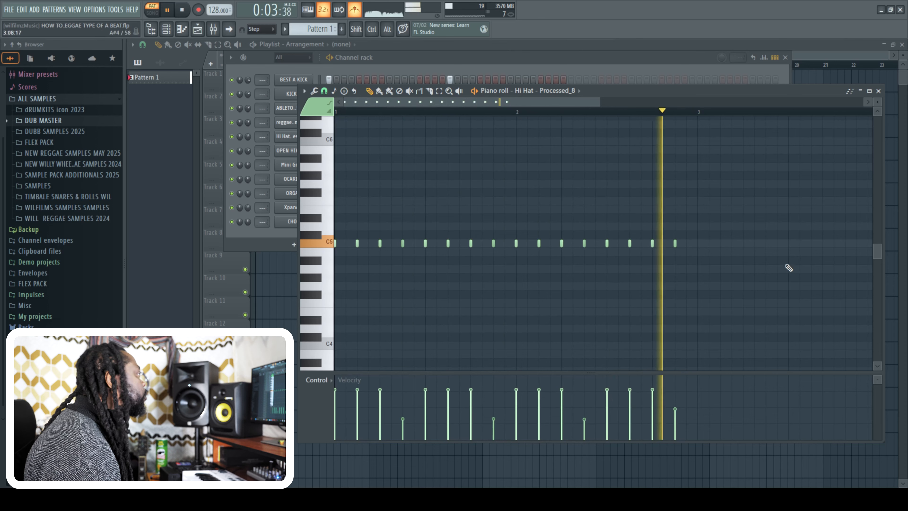
pyautogui.click(878, 90)
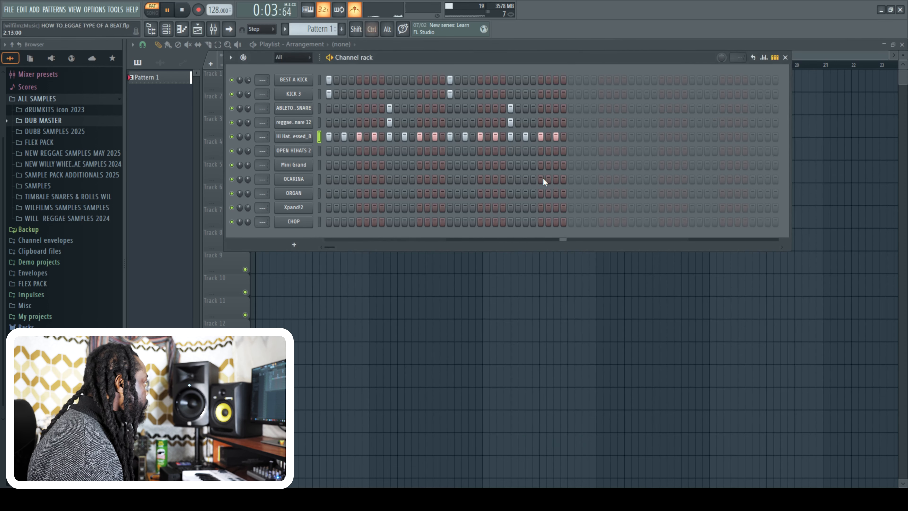
# Replace the closed hi-hat on step 31 with an OPEN HIHATS 2 hit that has a 30% quick fade out
pyautogui.click(556, 151)
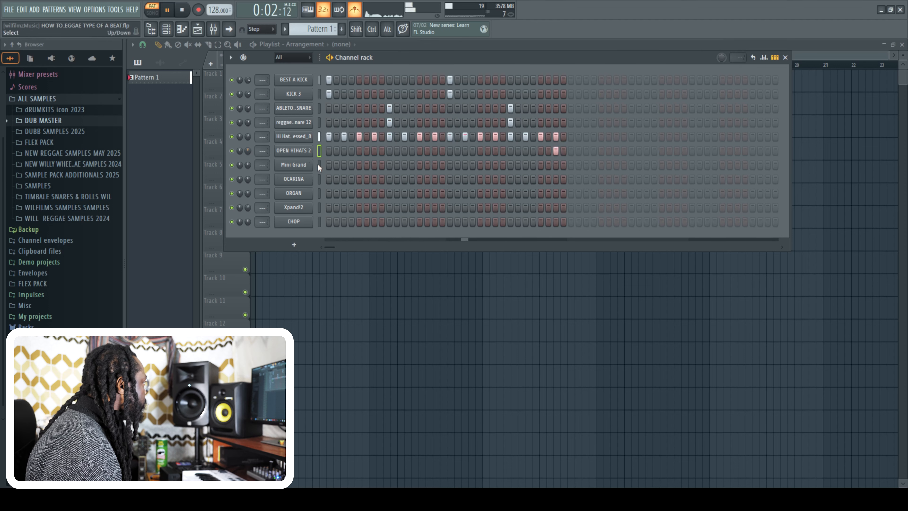
pyautogui.rightClick(554, 135)
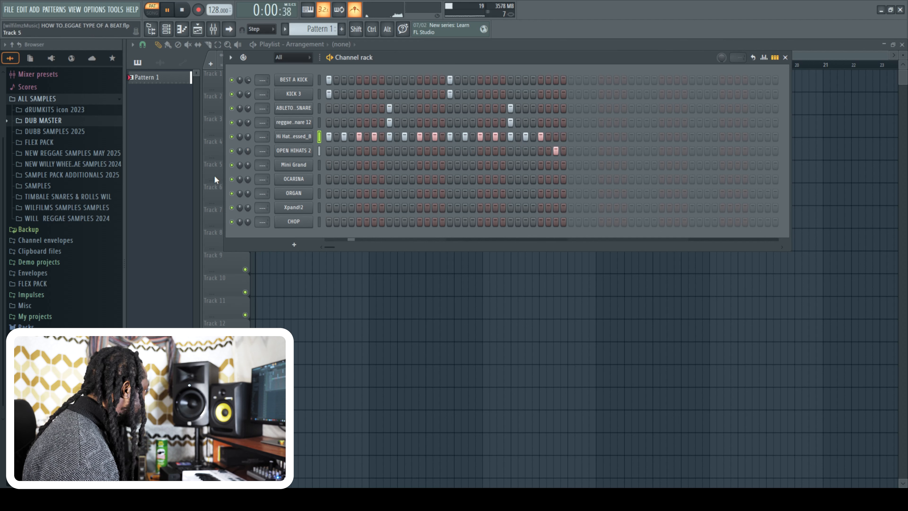
pyautogui.click(292, 151)
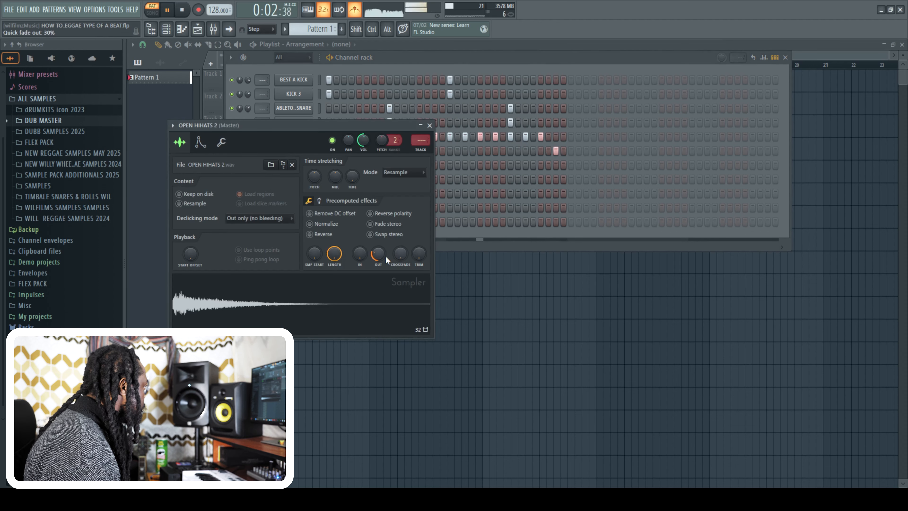
pyautogui.click(429, 125)
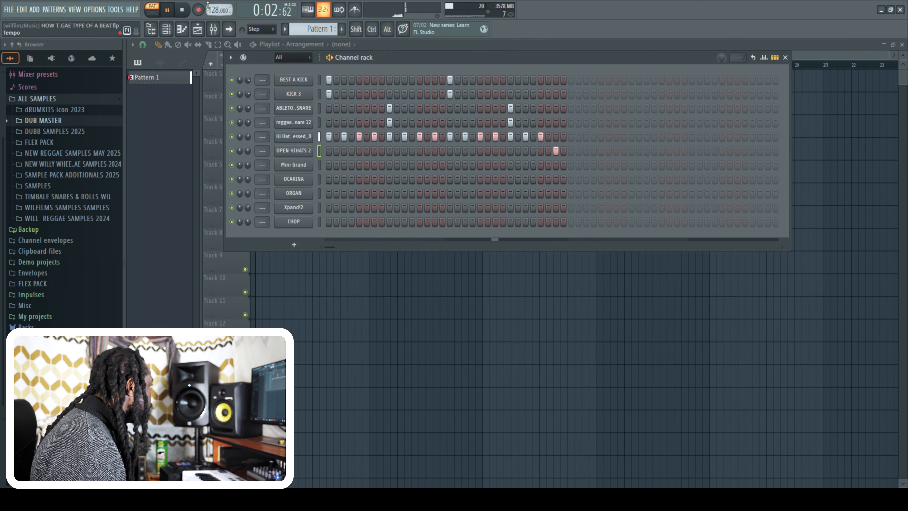
# Hide the channel rack and place a Pattern 1 clip at bar 1 on Track 1 of the playlist
pyautogui.click(166, 28)
pyautogui.click(276, 83)
pyautogui.moveTo(292, 84); pyautogui.dragTo(271, 85)
pyautogui.click(317, 85)
pyautogui.press('space')
pyautogui.rightClick(350, 85)
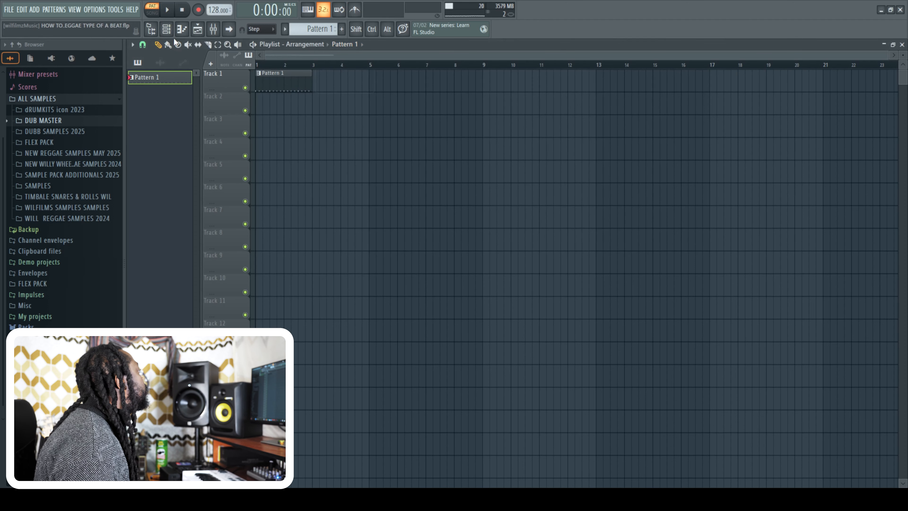
# Place a second Pattern 1 clip on Track 1 at bar 3, directly behind the first
pyautogui.click(144, 46)
pyautogui.click(156, 68)
pyautogui.moveTo(285, 84)
pyautogui.mouseDown()
pyautogui.moveTo(361, 86)
pyautogui.moveTo(288, 87)
pyautogui.mouseUp()
pyautogui.click(320, 88)
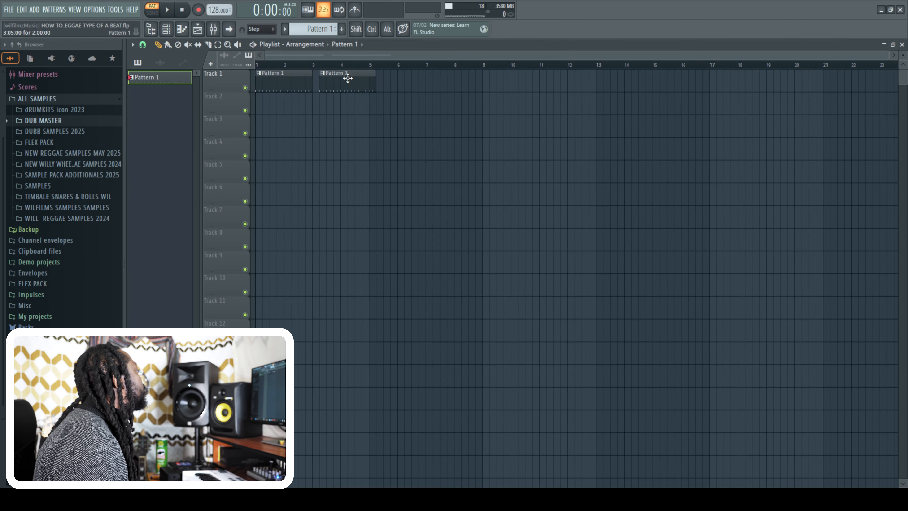
# Reopen the channel rack, create an empty Pattern 2 and select the Mini Grand channel
pyautogui.click(166, 29)
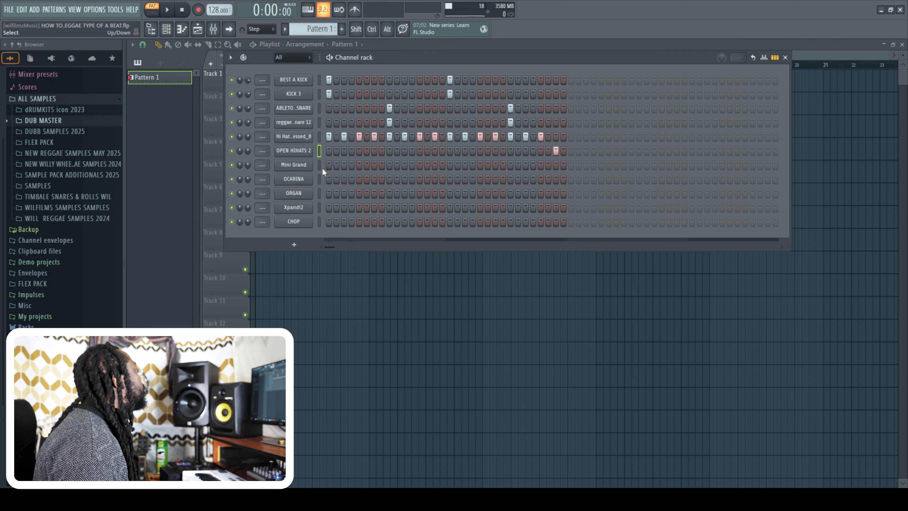
pyautogui.scroll(1, 324, 30)
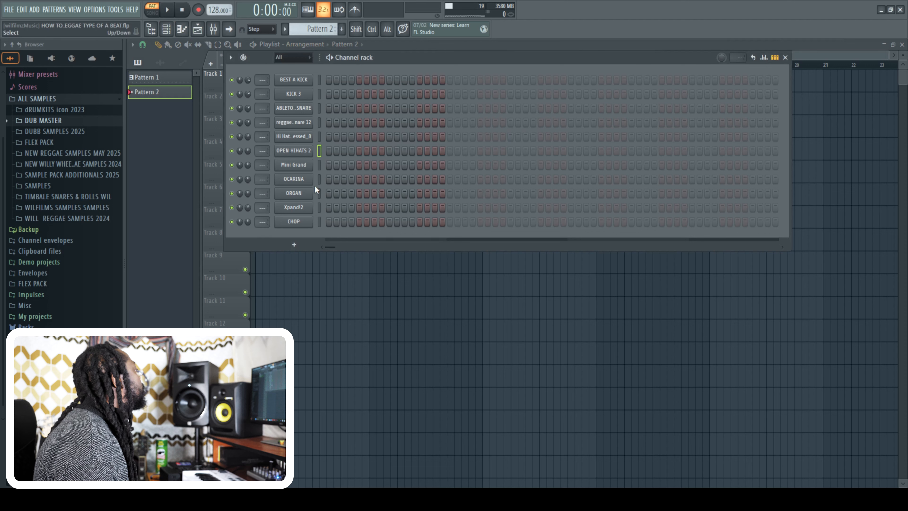
pyautogui.click(319, 168)
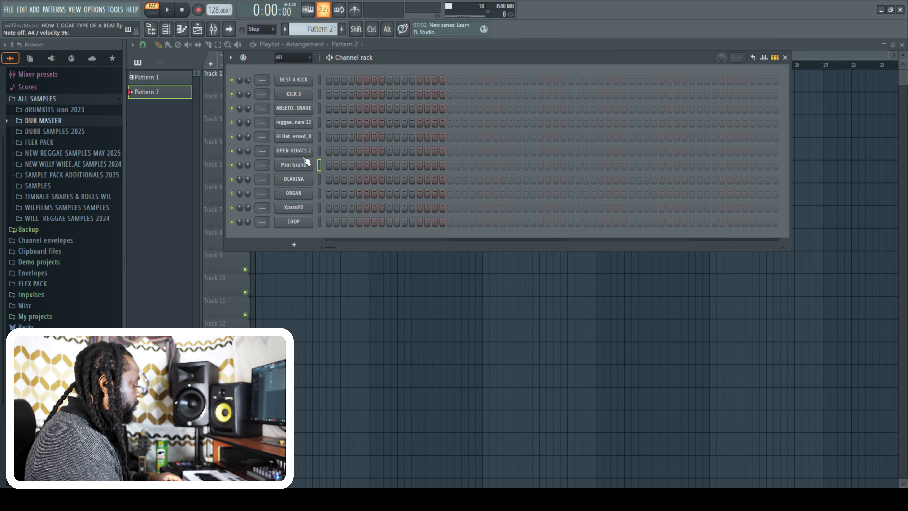
# Record a Mini Grand chord part into Pattern 2 in song mode over the two drum clips
pyautogui.press('F6')
pyautogui.press('l')
pyautogui.press('space')
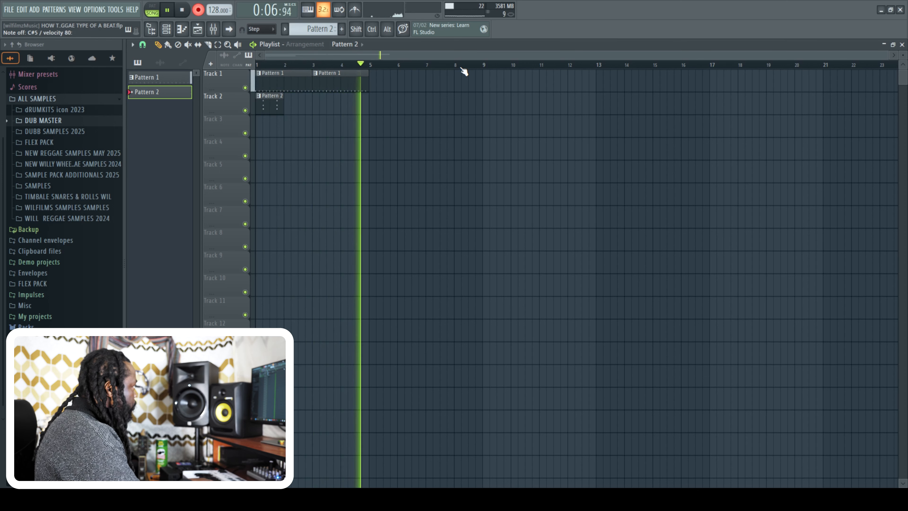
pyautogui.press('space')
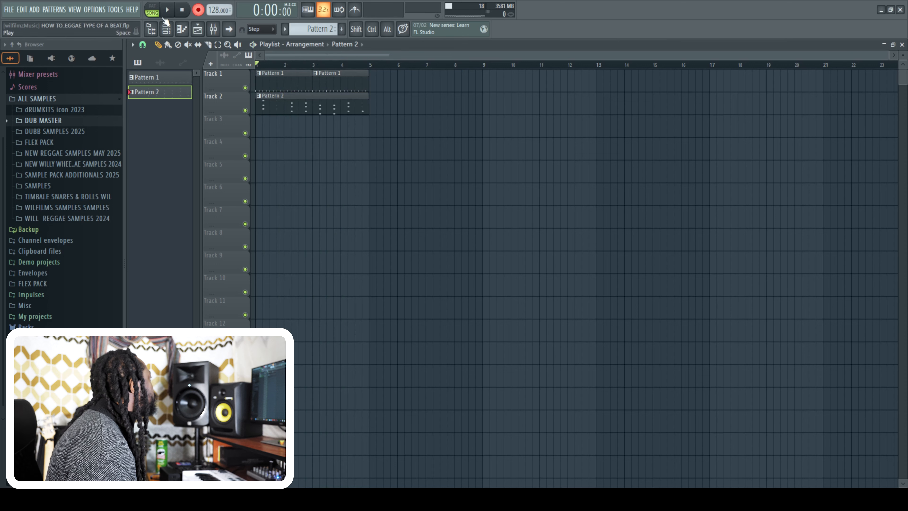
# Start song playback and open Pattern 2's recorded Mini Grand notes in the piano roll
pyautogui.press('space')
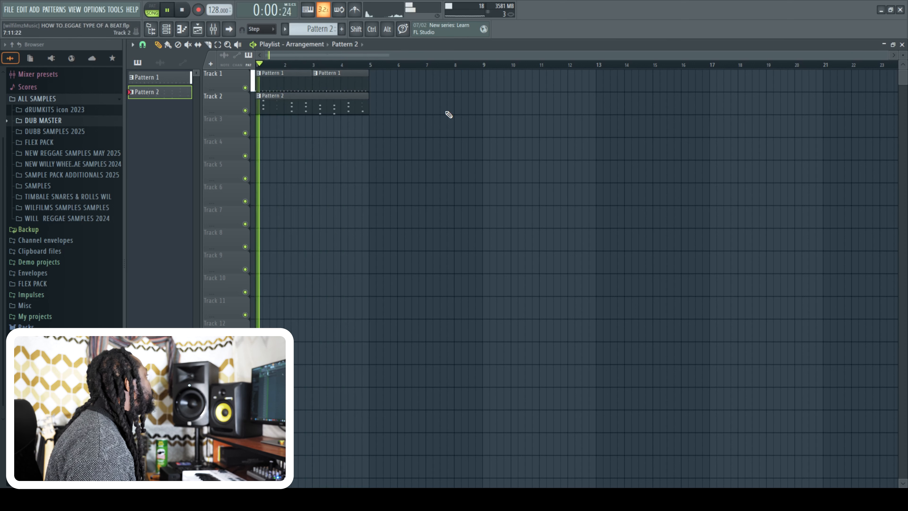
pyautogui.doubleClick(284, 103)
pyautogui.moveTo(499, 103); pyautogui.dragTo(297, 105)
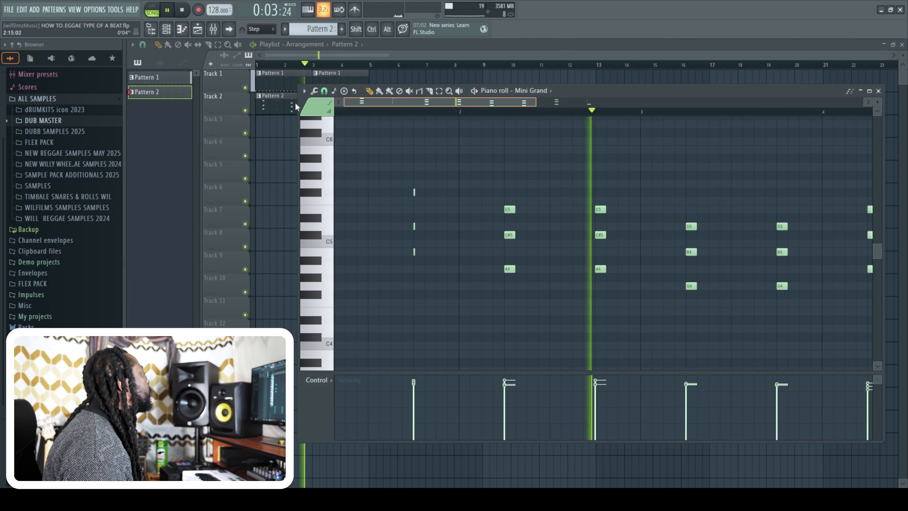
# Select all the longer Mini Grand chord notes across the pattern and shorten them to the length of the very short ones
pyautogui.click(440, 92)
pyautogui.moveTo(393, 298)
pyautogui.mouseDown()
pyautogui.moveTo(410, 156)
pyautogui.moveTo(434, 128)
pyautogui.mouseUp()
pyautogui.keyDown('shift'); pyautogui.moveTo(558, 319); pyautogui.dragTo(674, 171); pyautogui.keyUp('shift')
pyautogui.keyDown('shift'); pyautogui.moveTo(735, 324); pyautogui.dragTo(862, 214); pyautogui.keyUp('shift')
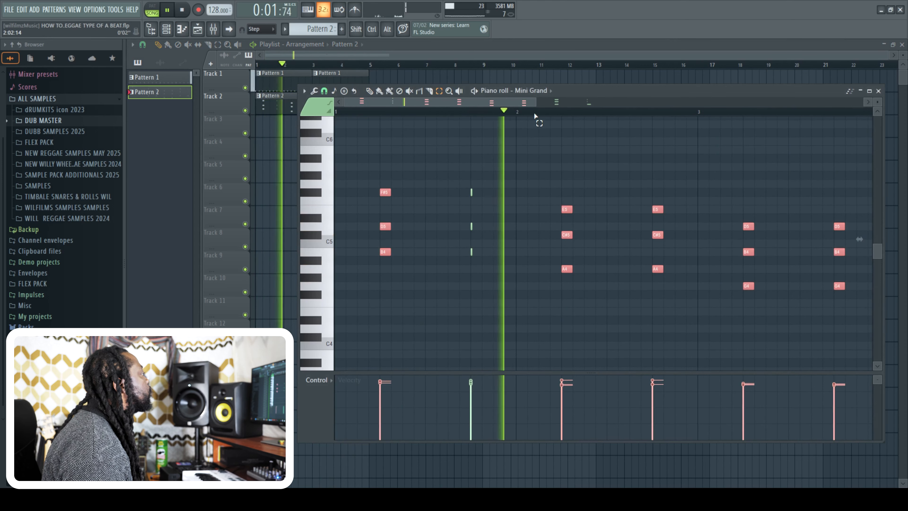
pyautogui.keyDown('shift'); pyautogui.moveTo(648, 308); pyautogui.dragTo(699, 195); pyautogui.keyUp('shift')
pyautogui.press('space')
pyautogui.keyDown('shift'); pyautogui.click(756, 269); pyautogui.keyUp('shift')
pyautogui.click(370, 91)
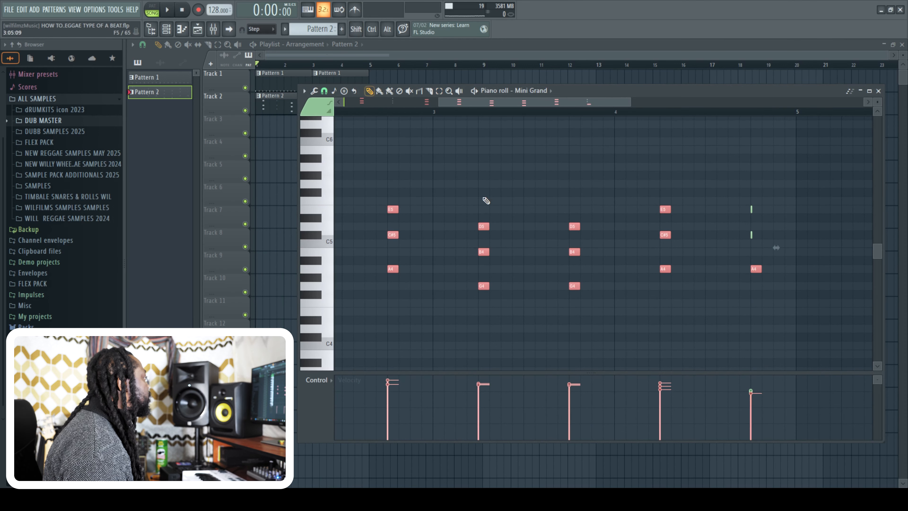
pyautogui.moveTo(489, 226); pyautogui.dragTo(480, 228)
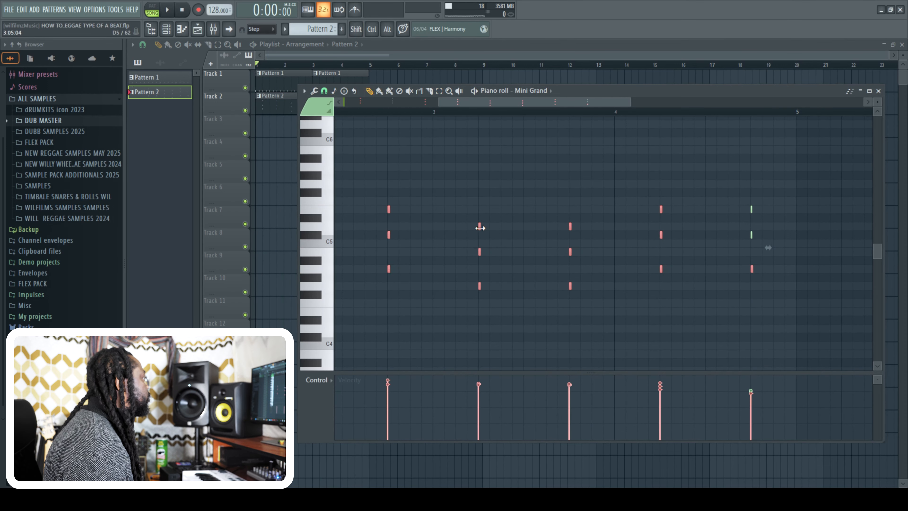
# Quantize all Mini Grand notes in Pattern 2 with the default quantizer template
pyautogui.hotkey('ctrl', 'a')
pyautogui.hotkey('alt', 'q')
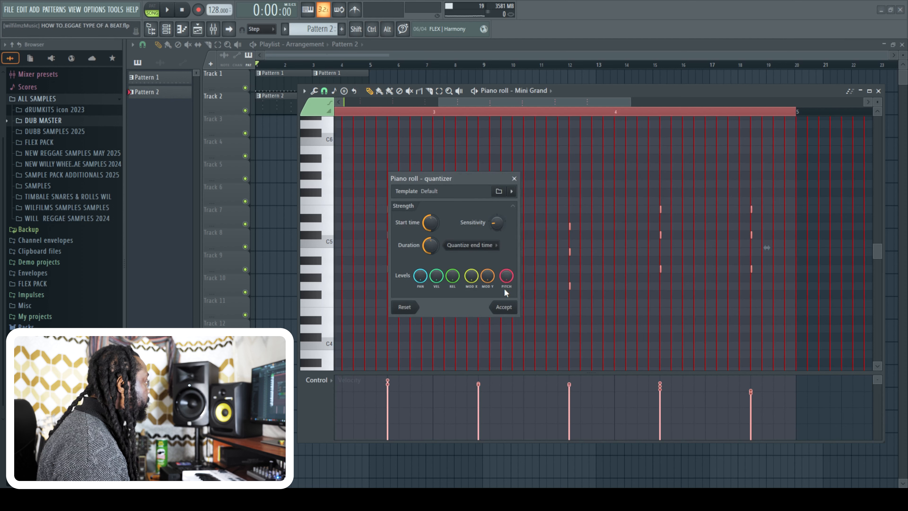
pyautogui.click(505, 308)
# Level the velocities of all Mini Grand chords across the four bars and play the result back
pyautogui.moveTo(440, 103); pyautogui.dragTo(118, 90)
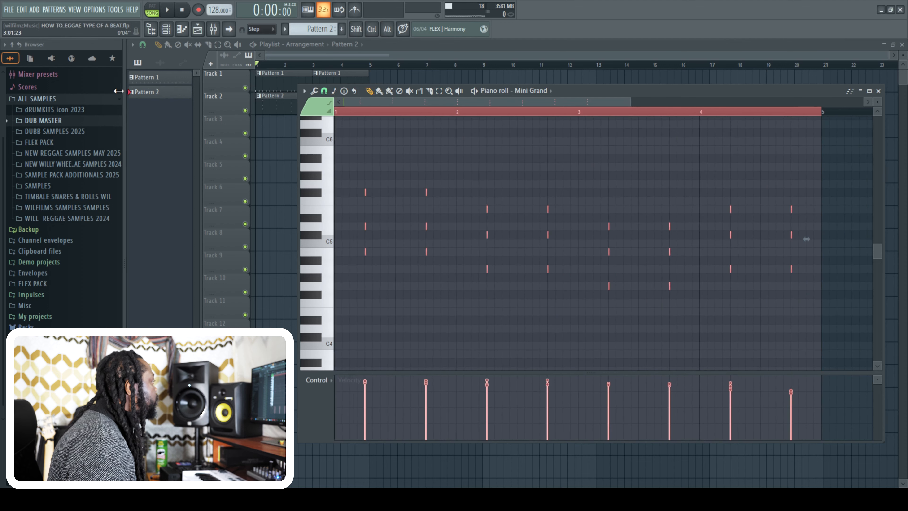
pyautogui.moveTo(365, 381); pyautogui.dragTo(900, 379)
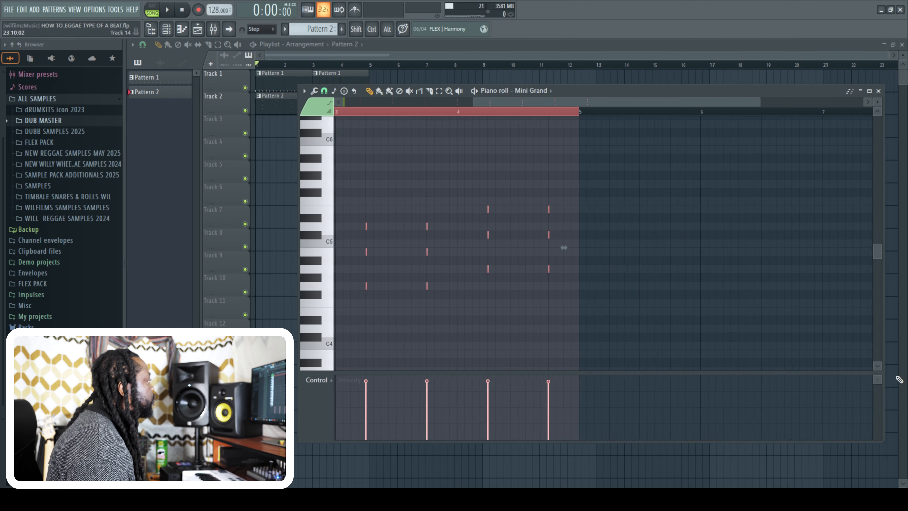
pyautogui.moveTo(553, 102); pyautogui.dragTo(474, 111)
pyautogui.press('space')
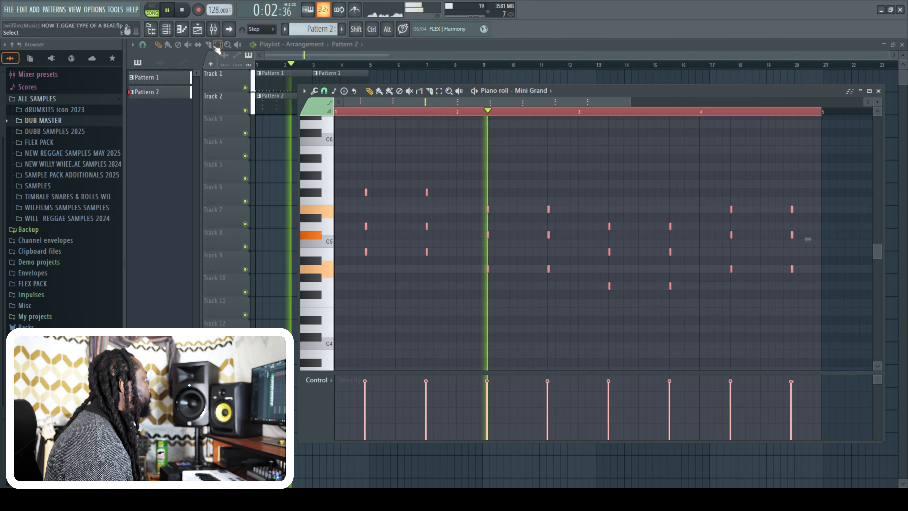
# Create an empty Pattern 3, select the OCARINA channel and arm recording
pyautogui.press('F6')
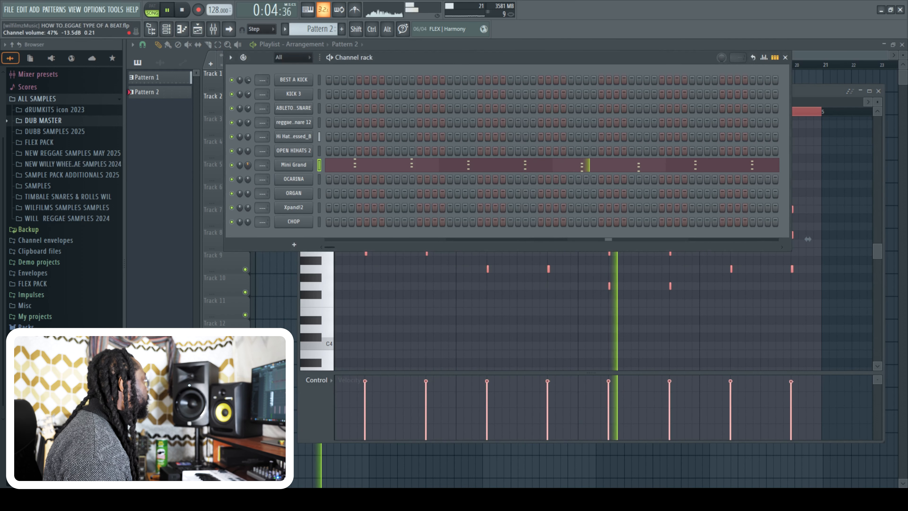
pyautogui.press('F4')
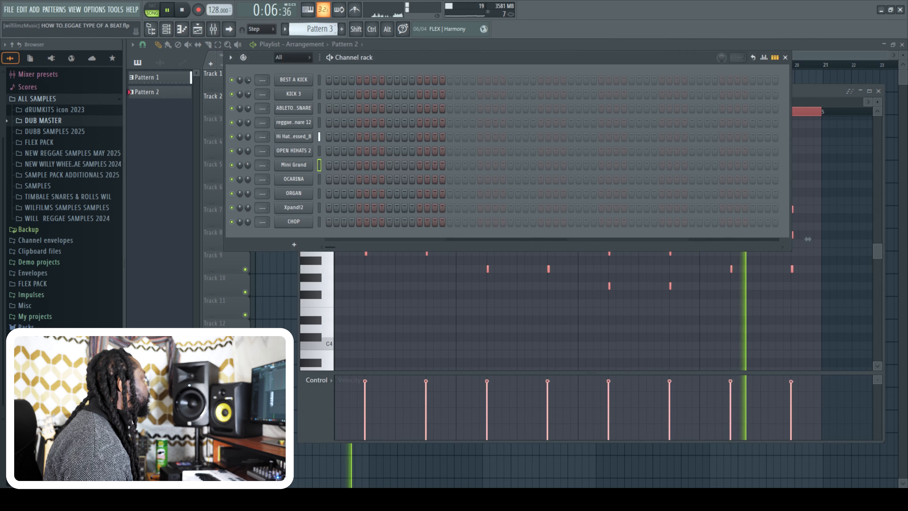
pyautogui.click(318, 177)
pyautogui.press('space')
pyautogui.click(199, 10)
# Hide the channel rack and piano roll and record an OCARINA chord part into Pattern 3 over the arrangement
pyautogui.press('space')
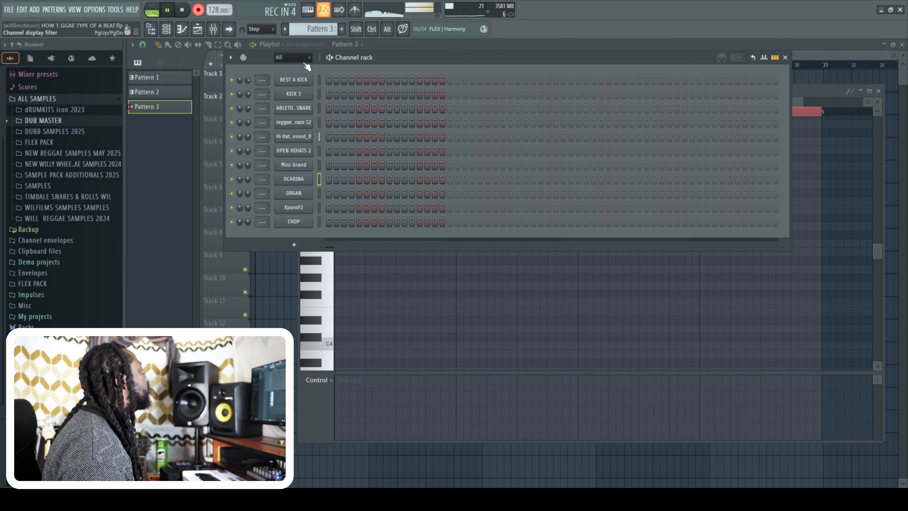
pyautogui.click(166, 30)
pyautogui.press('space')
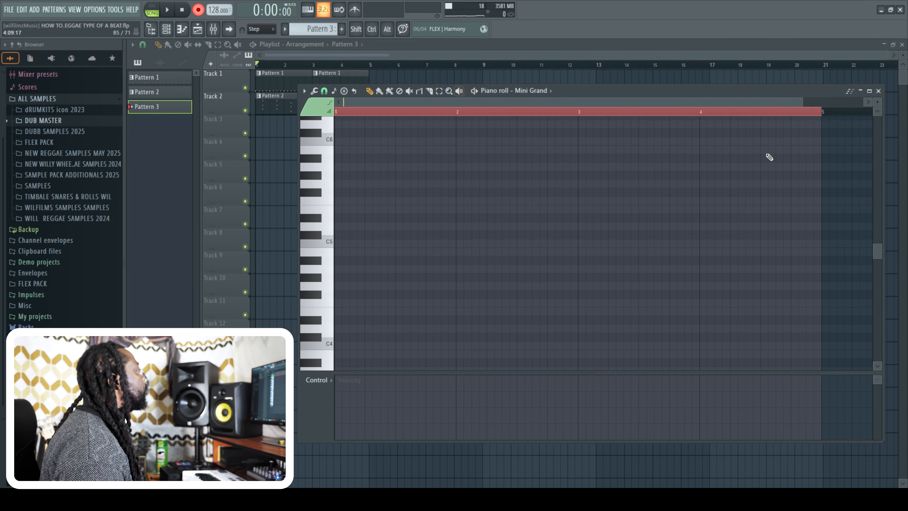
pyautogui.click(878, 91)
pyautogui.press('space')
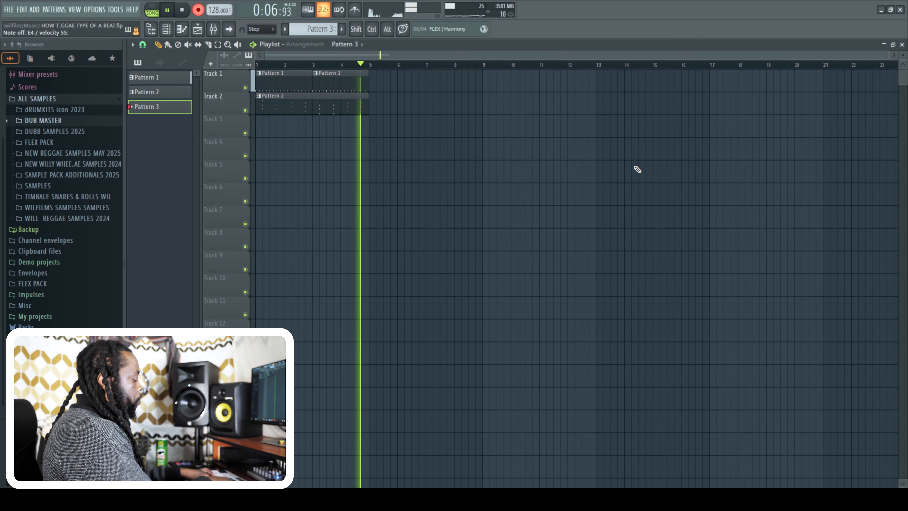
pyautogui.press('space')
pyautogui.click(199, 10)
# Open the OCARINA notes and match the note lengths by shortening the long A4 in bar 4 and lengthening bar 1's very short upper chord
pyautogui.press('space')
pyautogui.doubleClick(285, 135)
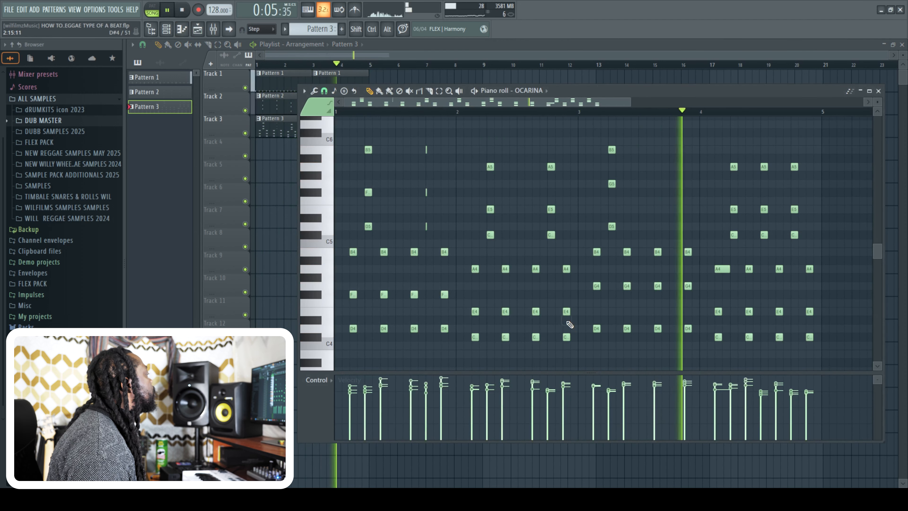
pyautogui.moveTo(729, 268); pyautogui.dragTo(722, 272)
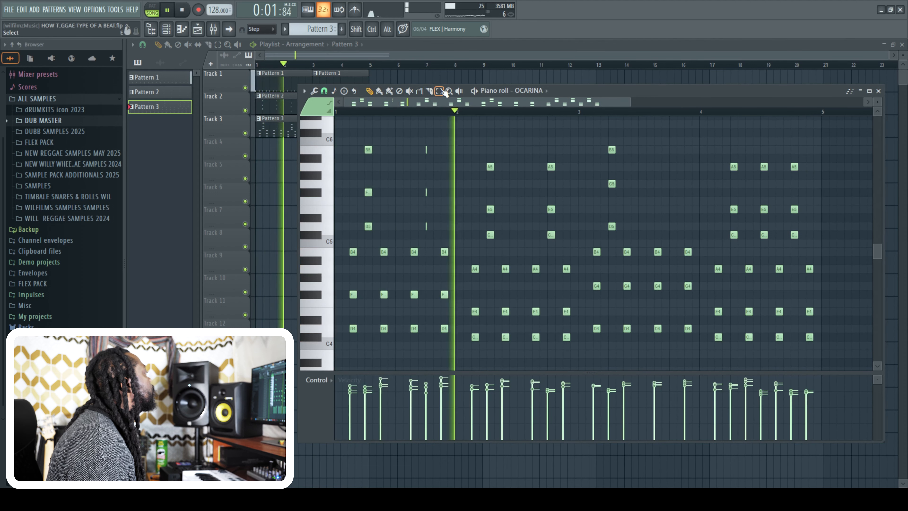
pyautogui.moveTo(417, 242); pyautogui.dragTo(467, 158)
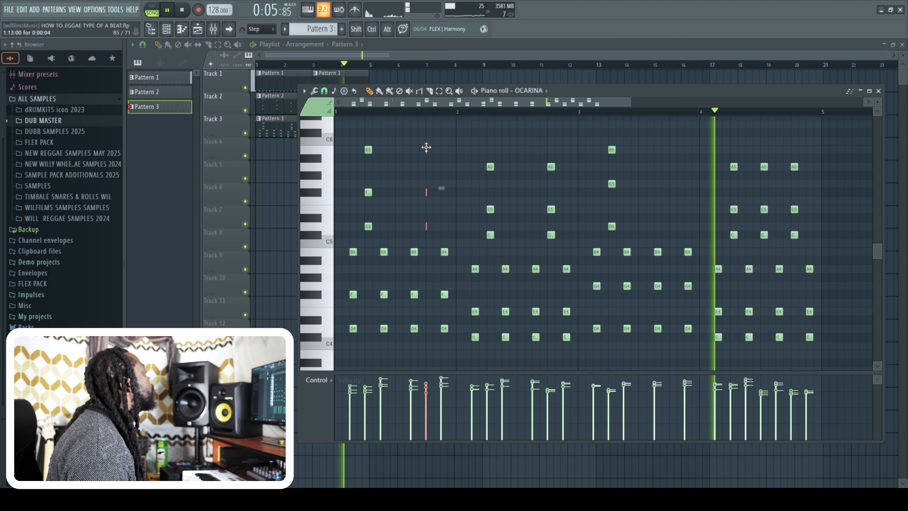
pyautogui.moveTo(429, 148); pyautogui.dragTo(434, 150)
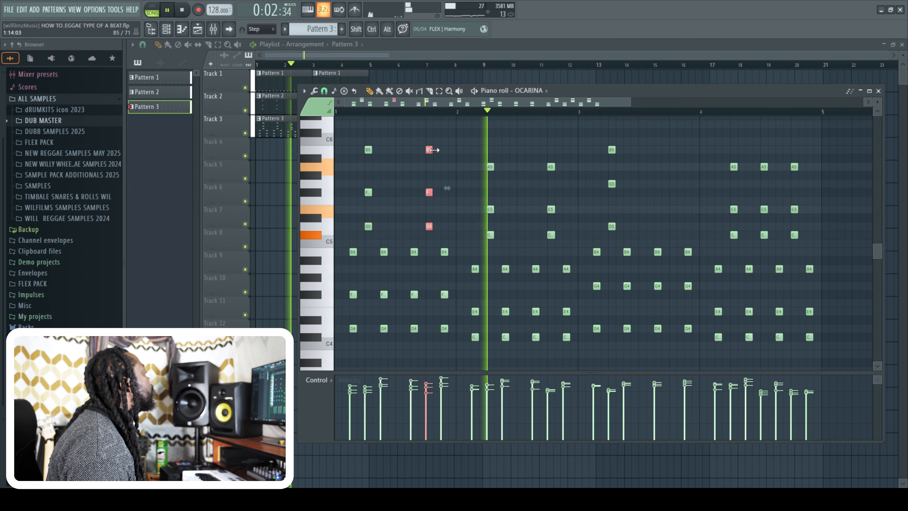
# Shorten all OCARINA notes slightly and level their velocities across the whole pattern
pyautogui.hotkey('ctrl', 'a')
pyautogui.press('space')
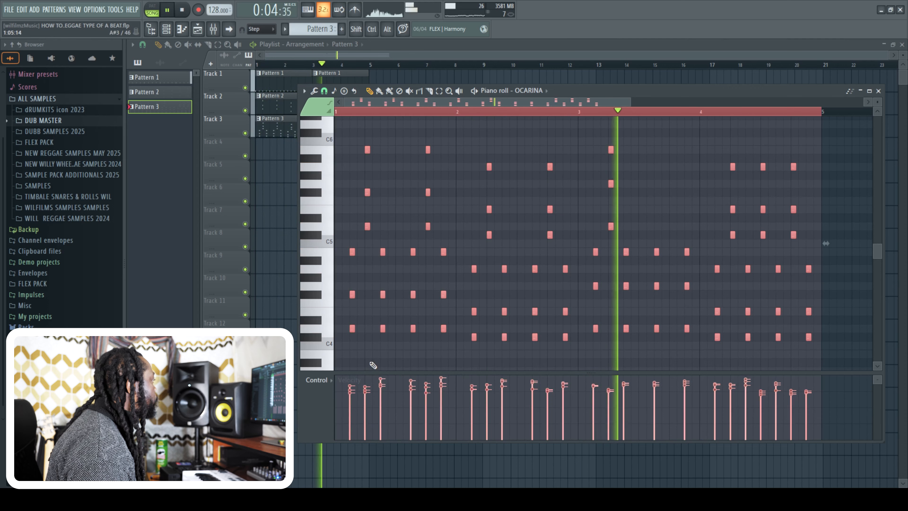
pyautogui.rightClick(379, 357)
pyautogui.moveTo(352, 386); pyautogui.dragTo(839, 388)
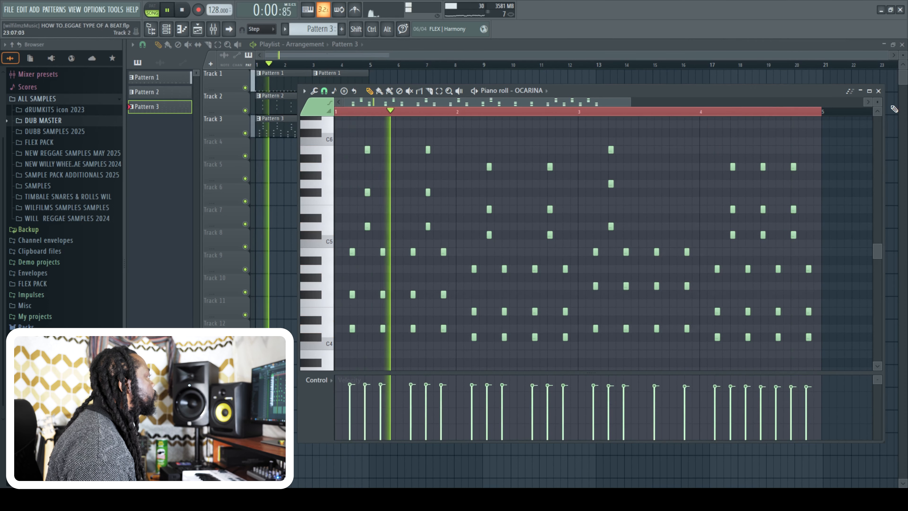
pyautogui.click(880, 91)
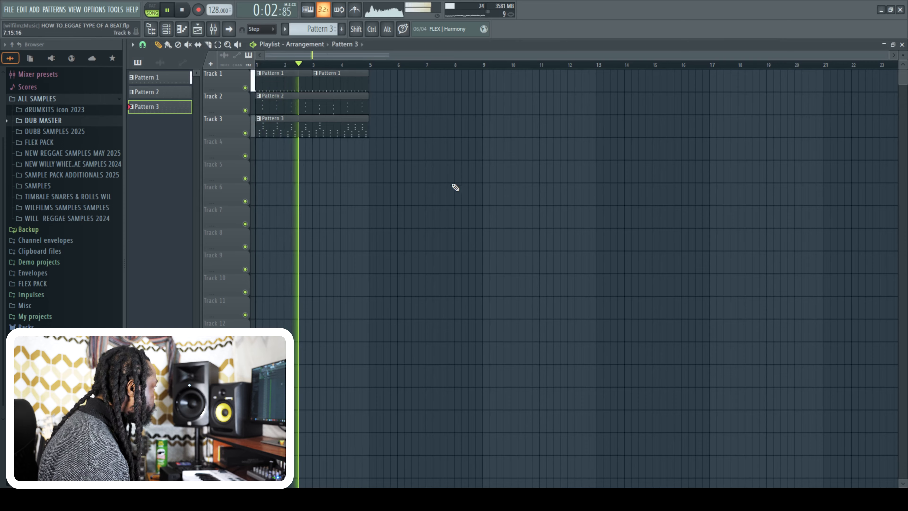
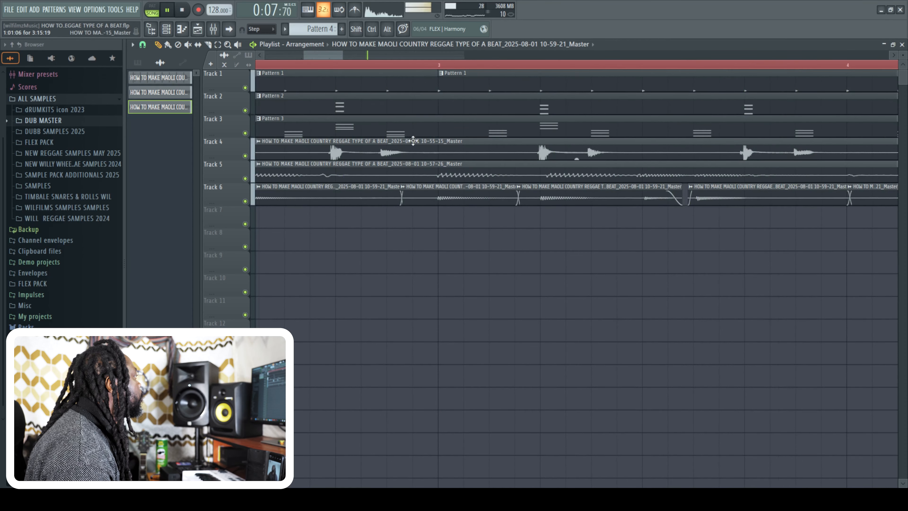
# Cut out the silent section behind bar 3's notes in the Track 5 audio clip and nudge the preceding slice slightly later
pyautogui.moveTo(904, 55); pyautogui.dragTo(904, 82)
pyautogui.press('space')
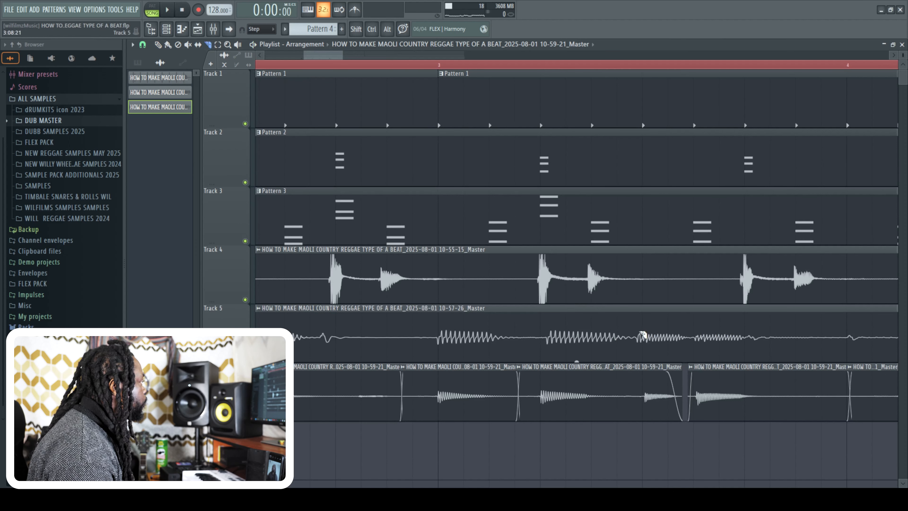
pyautogui.click(635, 340)
pyautogui.click(767, 342)
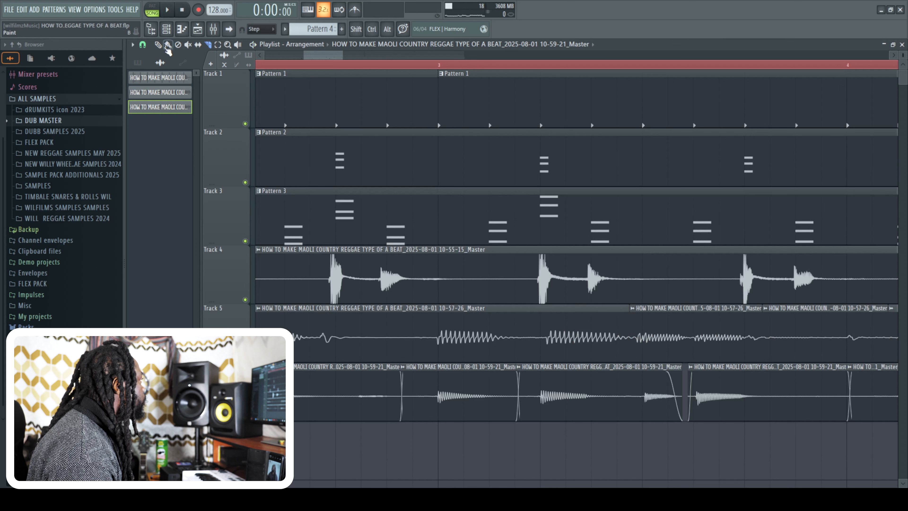
pyautogui.rightClick(836, 327)
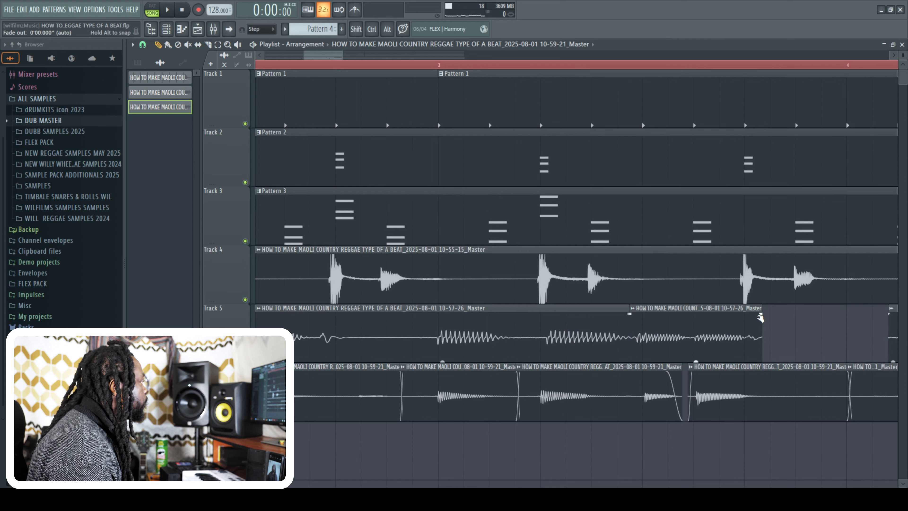
pyautogui.moveTo(716, 315); pyautogui.dragTo(724, 317)
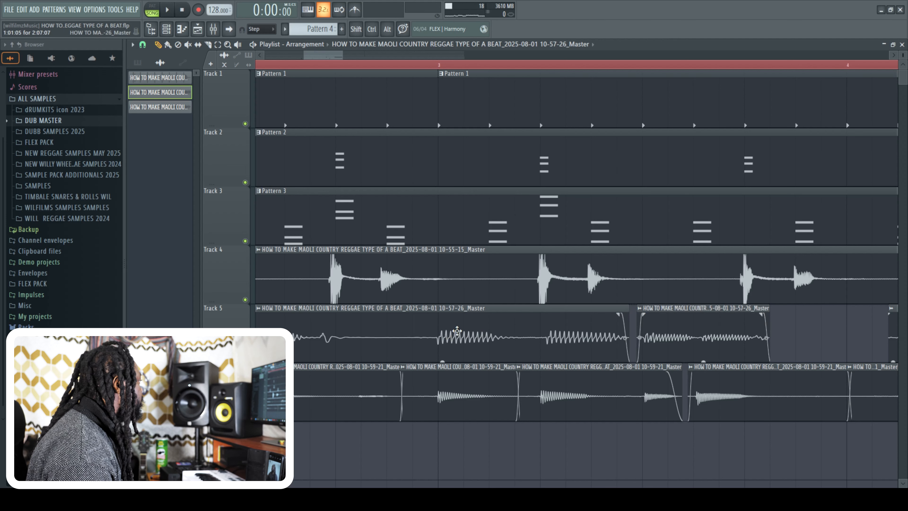
# Slice the Track 5 audio clip after bar 4's last note and just before bar 5, and delete the silent piece between
pyautogui.moveTo(327, 55); pyautogui.dragTo(364, 58)
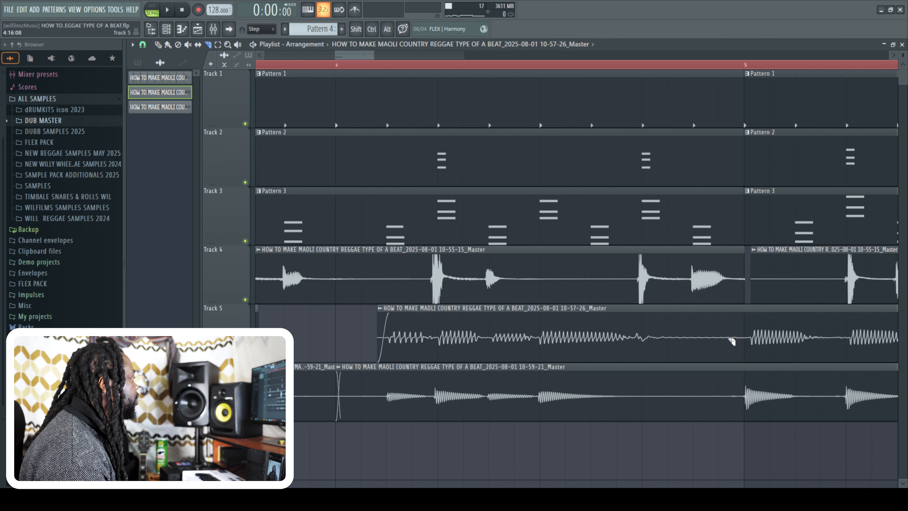
pyautogui.moveTo(743, 337); pyautogui.dragTo(742, 338)
pyautogui.click(158, 46)
pyautogui.rightClick(659, 335)
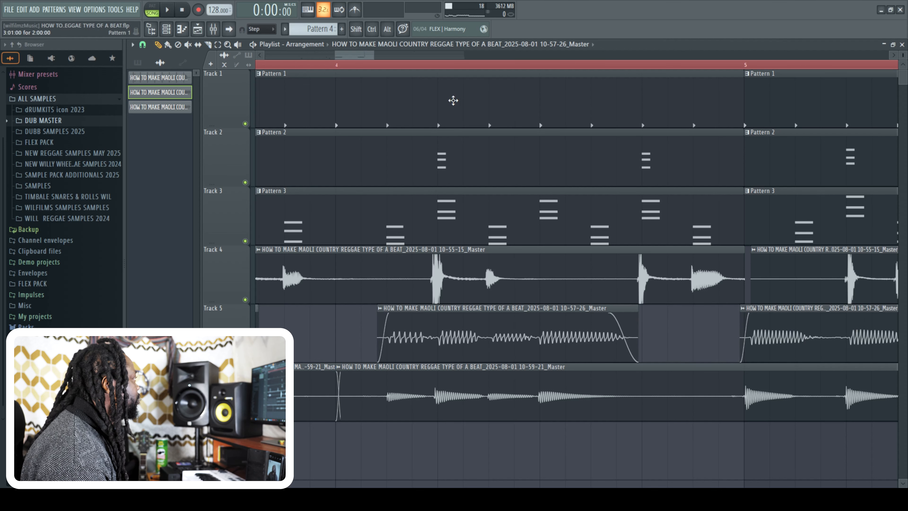
# Delete the tiny audio slice in the middle of bar 7 on Track 6 and fade out the clip before it
pyautogui.moveTo(368, 52); pyautogui.dragTo(392, 54)
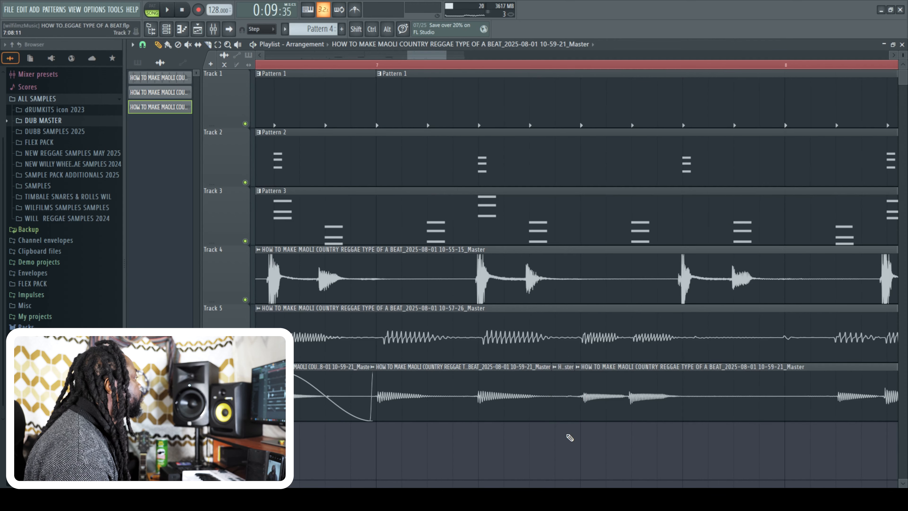
pyautogui.rightClick(557, 393)
pyautogui.moveTo(550, 373); pyautogui.dragTo(521, 372)
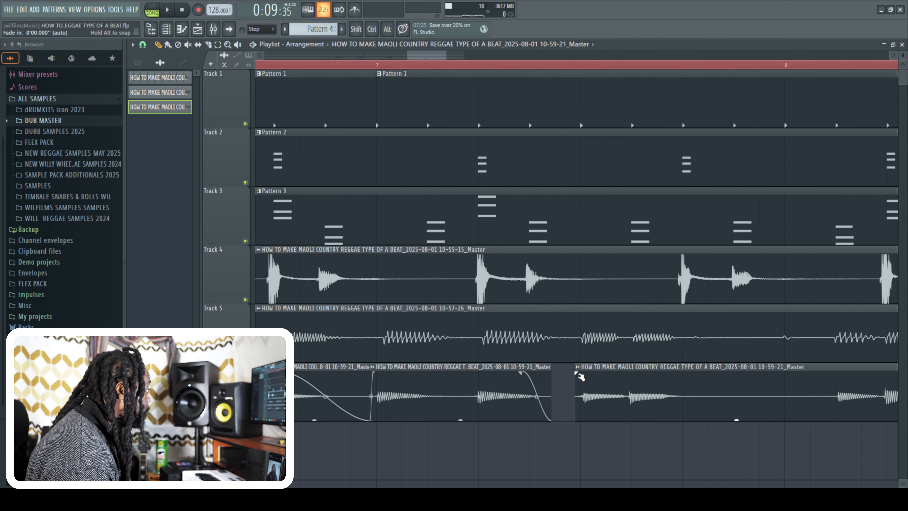
# Trim the overhanging ends of the last audio clips on Tracks 6 and 5 back to the start of bar 9
pyautogui.moveTo(437, 55); pyautogui.dragTo(464, 61)
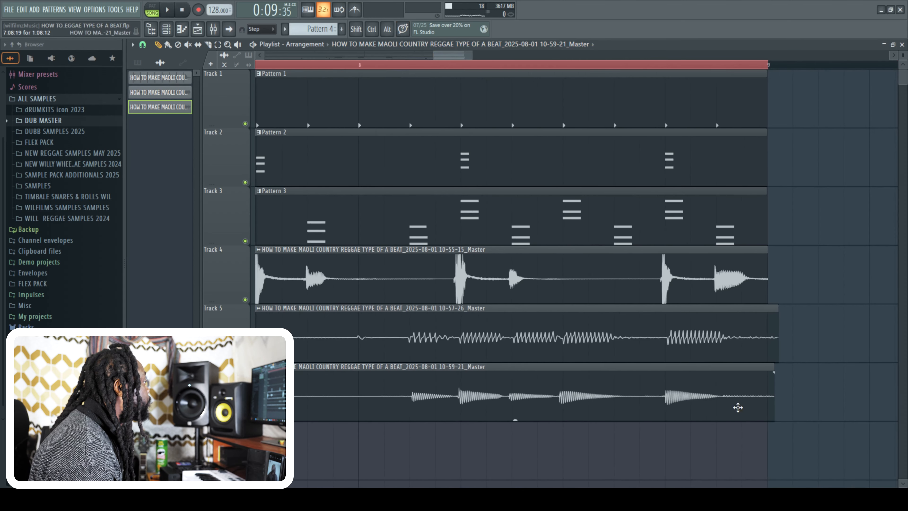
pyautogui.moveTo(772, 409); pyautogui.dragTo(764, 408)
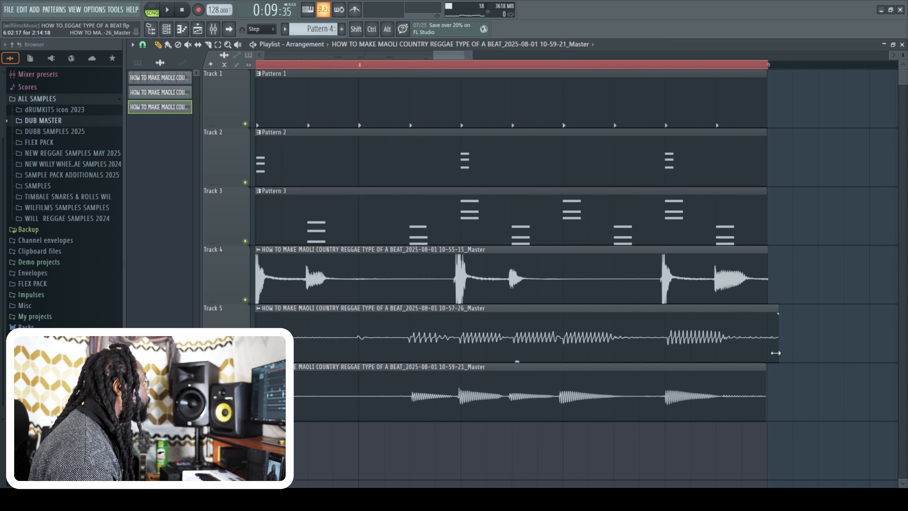
pyautogui.moveTo(775, 353); pyautogui.dragTo(762, 352)
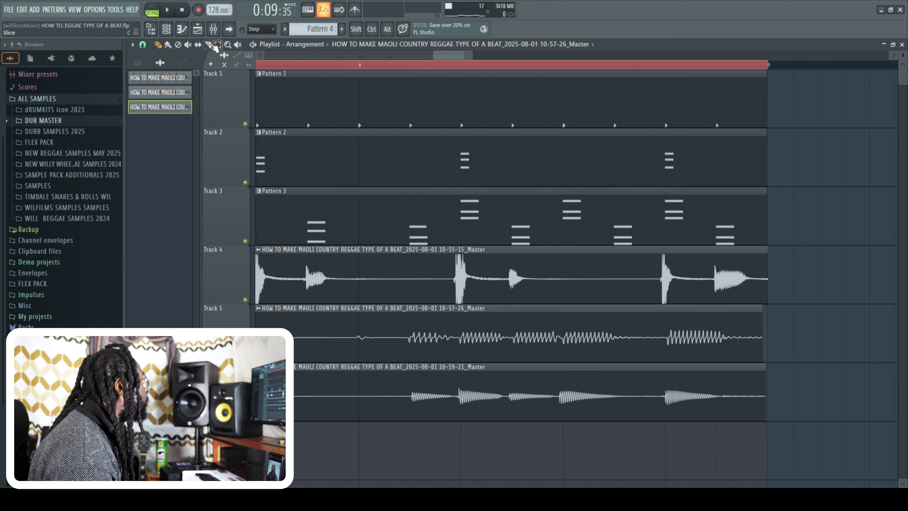
# Slice the Track 6 audio clip just before beats 2 and 4 of bar 8, and move the middle slice slightly later with fades
pyautogui.click(460, 399)
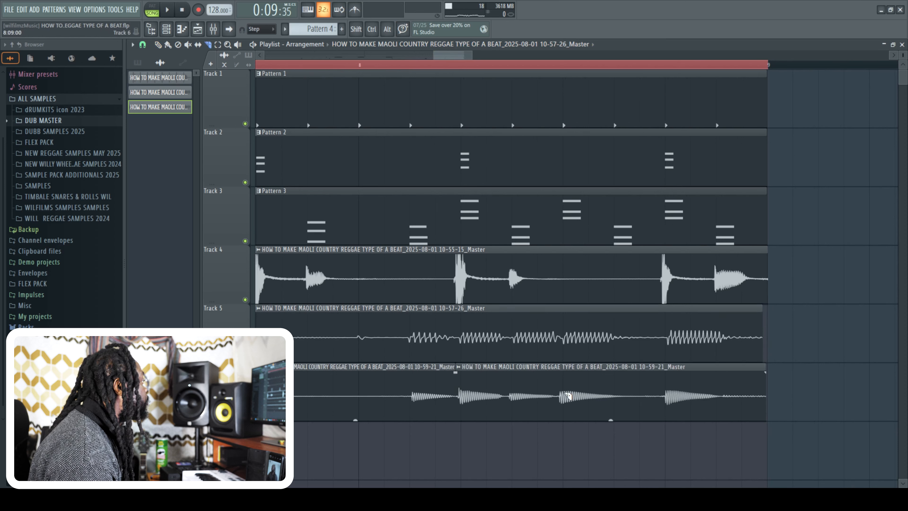
pyautogui.click(650, 404)
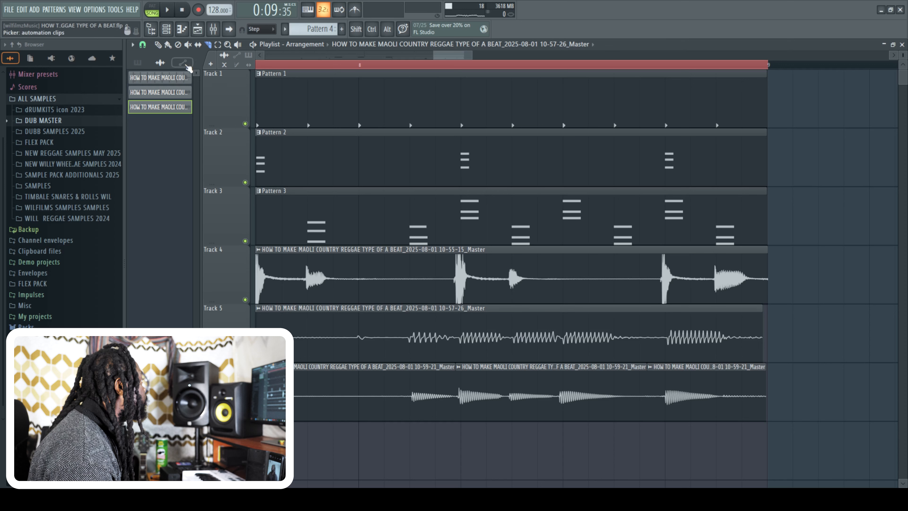
pyautogui.moveTo(585, 401); pyautogui.dragTo(591, 402)
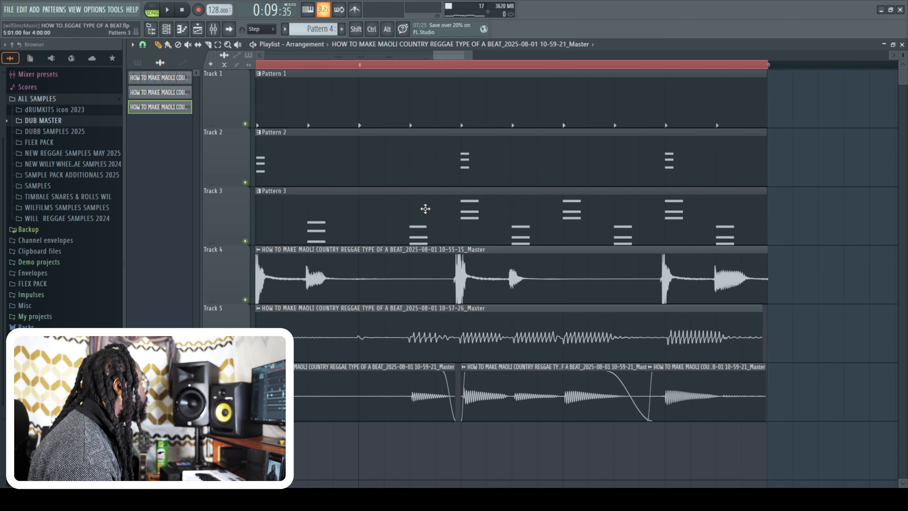
# Cut out the silent Track 6 section around the start of bar 8, nudge the preceding slice slightly later and fade it out
pyautogui.moveTo(452, 56); pyautogui.dragTo(439, 58)
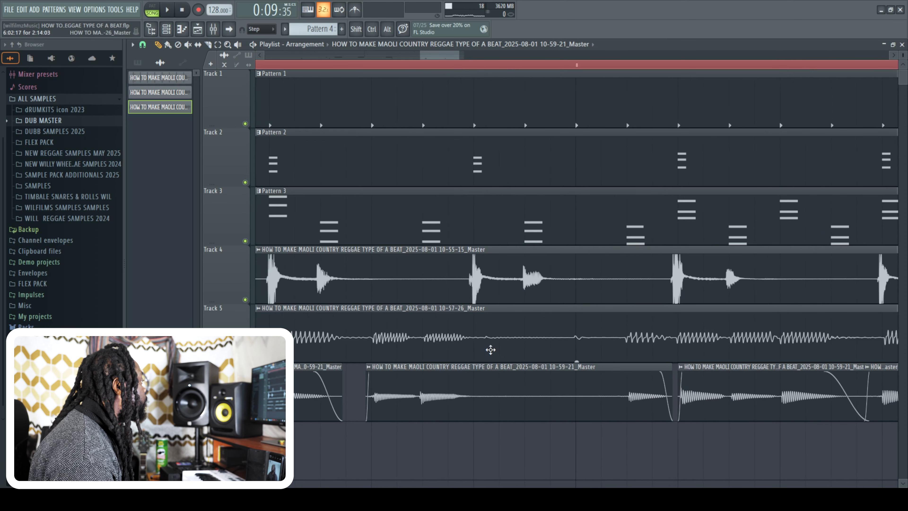
pyautogui.moveTo(453, 390); pyautogui.dragTo(455, 393)
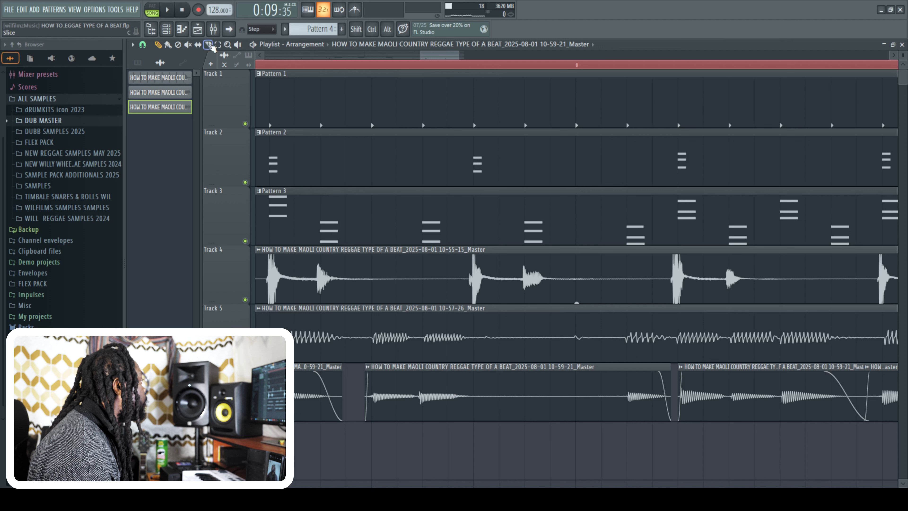
pyautogui.click(480, 402)
pyautogui.click(606, 396)
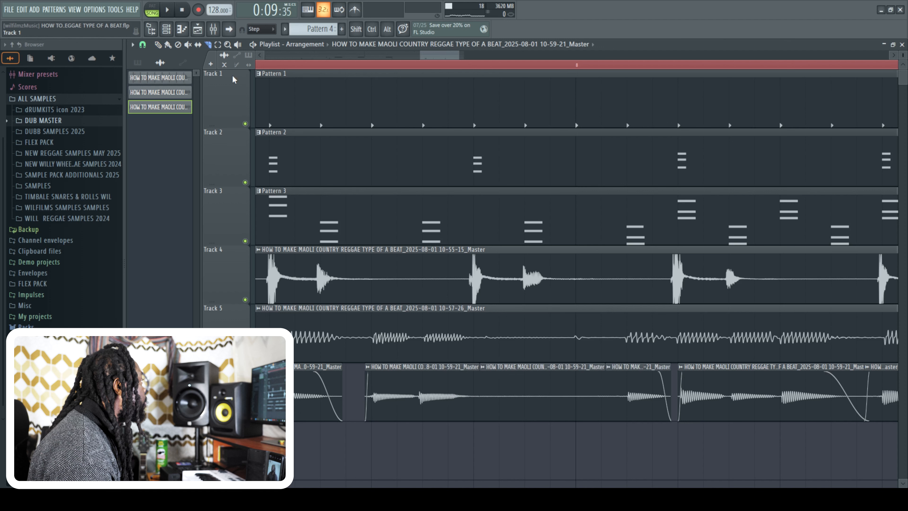
pyautogui.rightClick(549, 379)
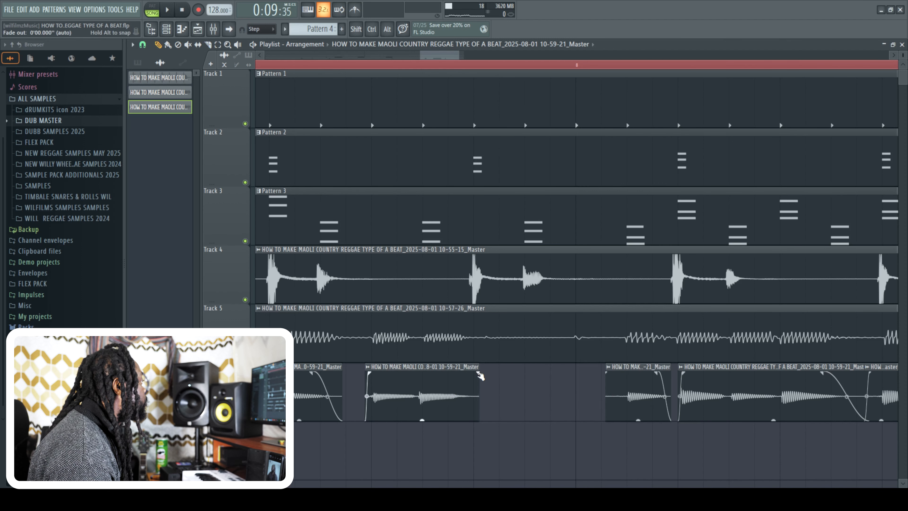
pyautogui.moveTo(445, 371); pyautogui.dragTo(448, 371)
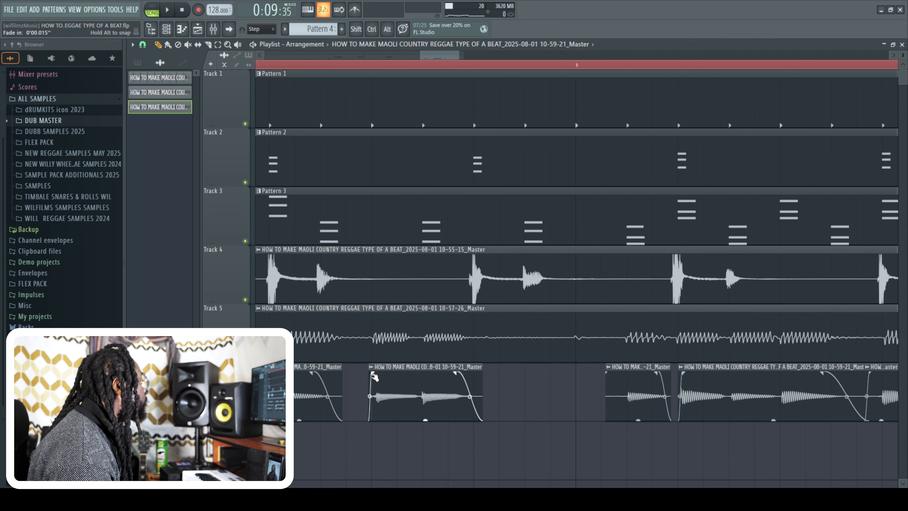
# Play back the arrangement and nudge the Track 5 audio clip just after the start of bar 6 slightly later
pyautogui.moveTo(452, 58); pyautogui.dragTo(388, 55)
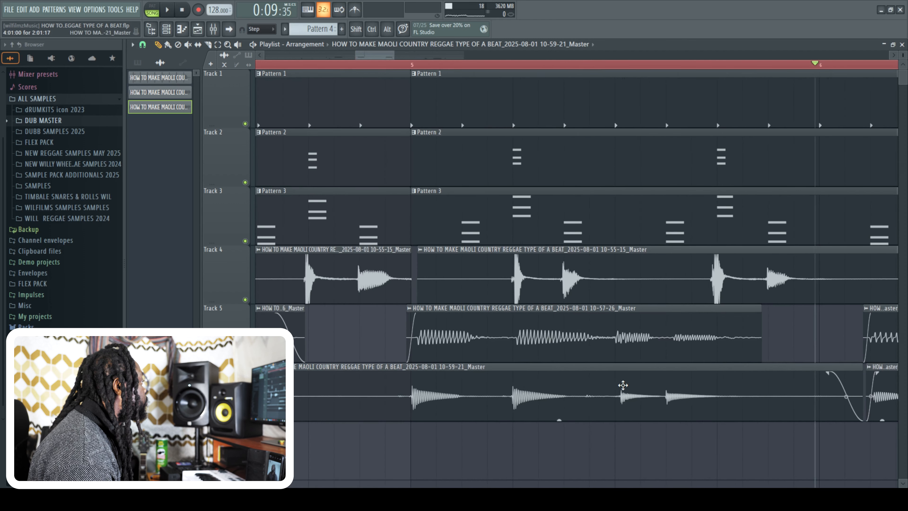
pyautogui.press('space')
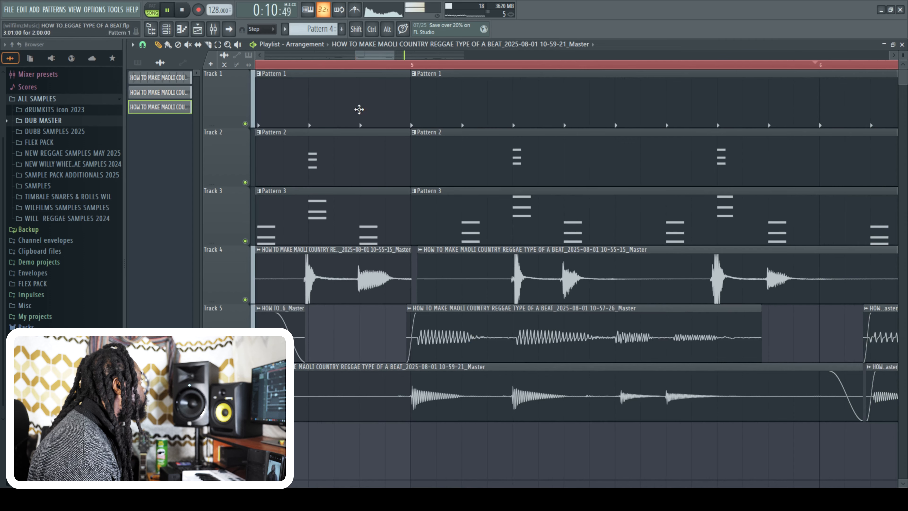
pyautogui.moveTo(380, 59); pyautogui.dragTo(399, 56)
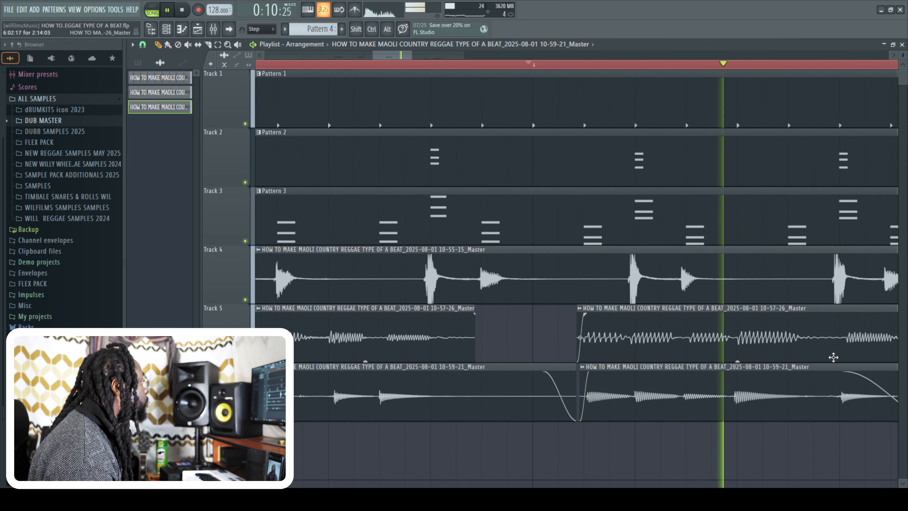
pyautogui.moveTo(649, 333); pyautogui.dragTo(652, 333)
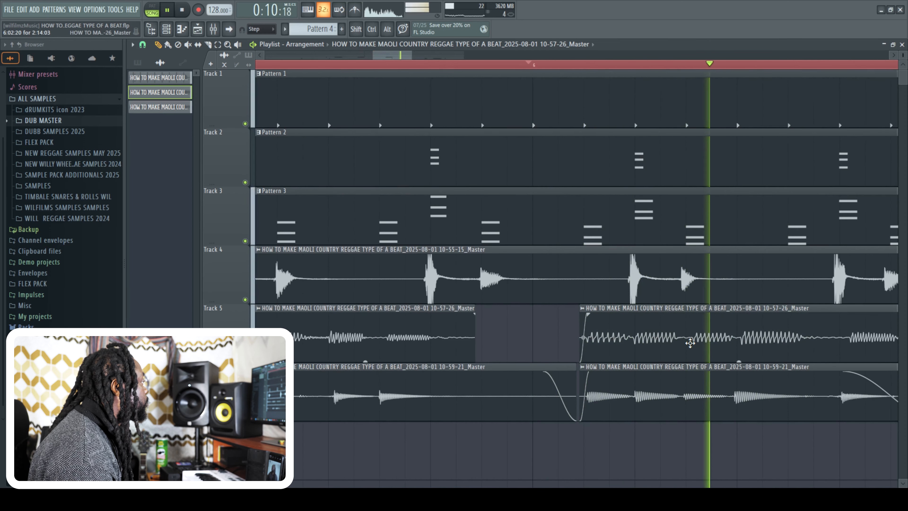
# Cut out the silent Track 5 section around the start of bar 8 and play back from just before bar 5
pyautogui.moveTo(411, 56); pyautogui.dragTo(538, 57)
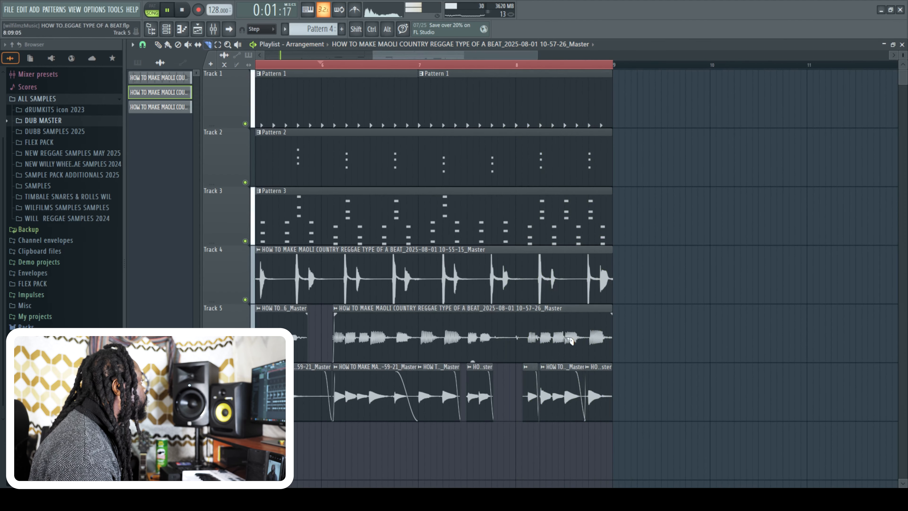
pyautogui.click(496, 337)
pyautogui.click(531, 337)
pyautogui.click(157, 44)
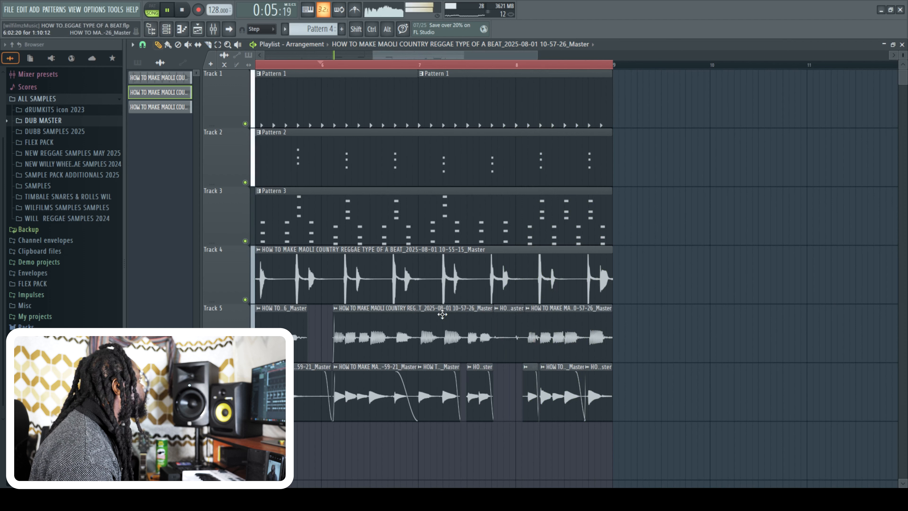
pyautogui.rightClick(501, 325)
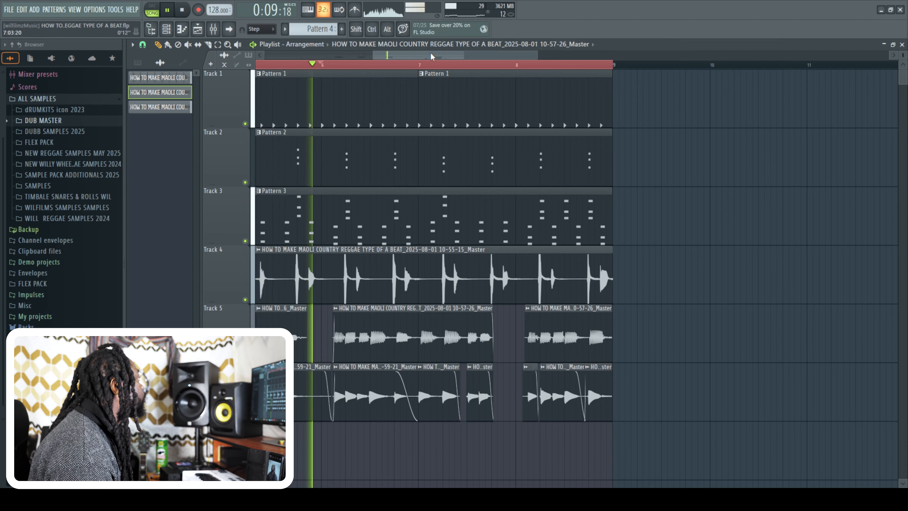
pyautogui.press('space')
pyautogui.press('space')
pyautogui.click(573, 65)
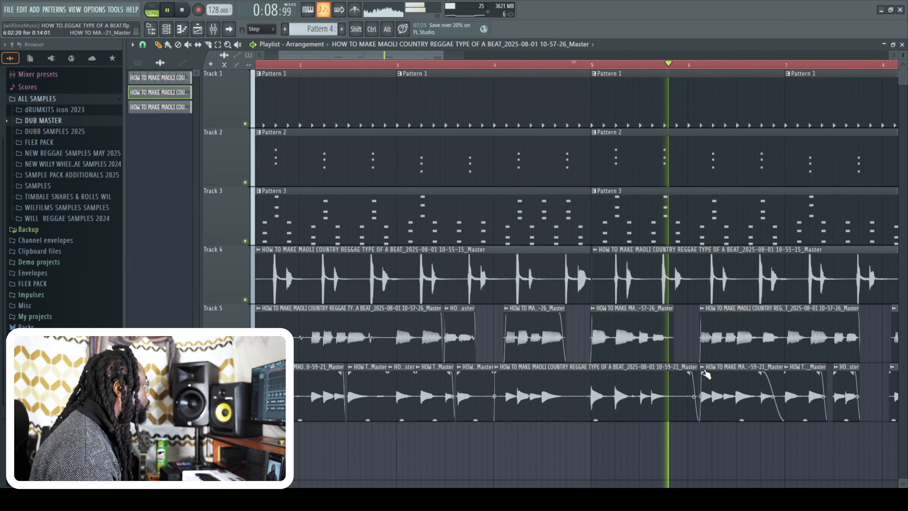
pyautogui.press('space')
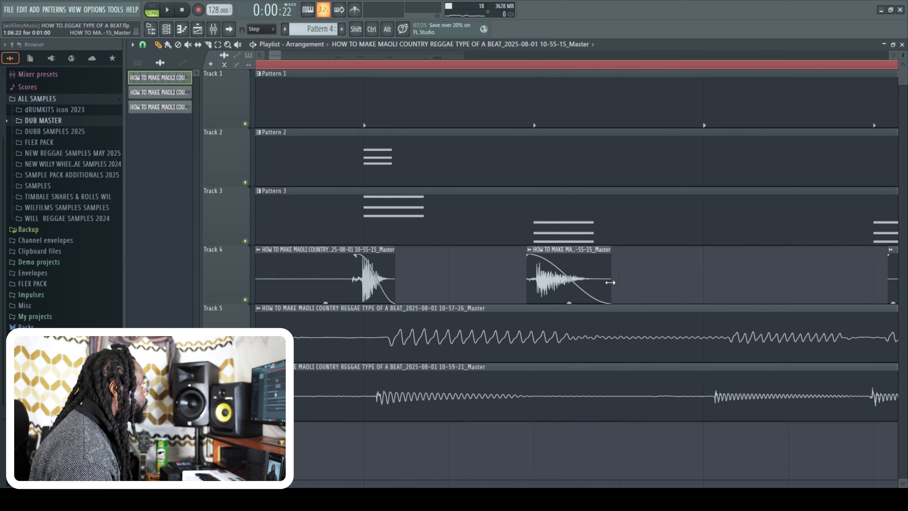
# Shorten the second Track 4 hit slice in bar 1 so it ends soon after the hit, checking it with playback
pyautogui.moveTo(613, 283); pyautogui.dragTo(578, 284)
pyautogui.press('space')
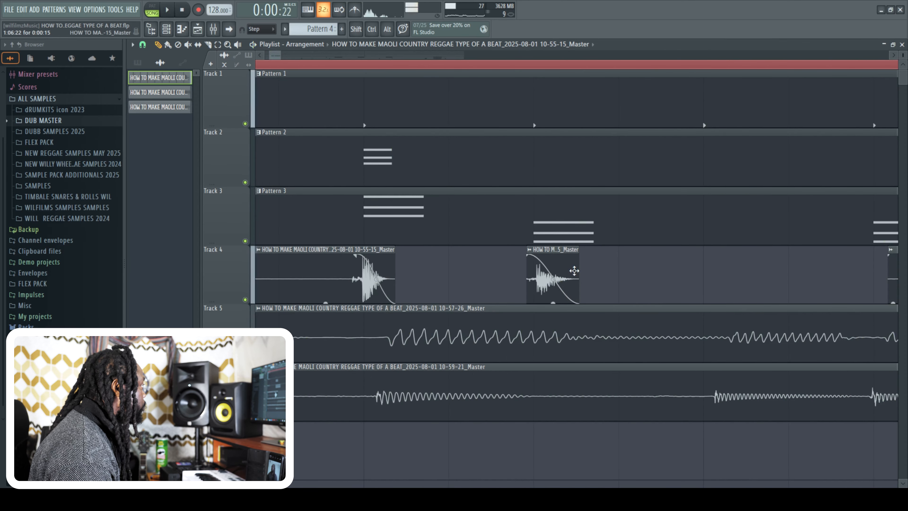
pyautogui.press('space')
pyautogui.moveTo(579, 284); pyautogui.dragTo(569, 285)
pyautogui.press('space')
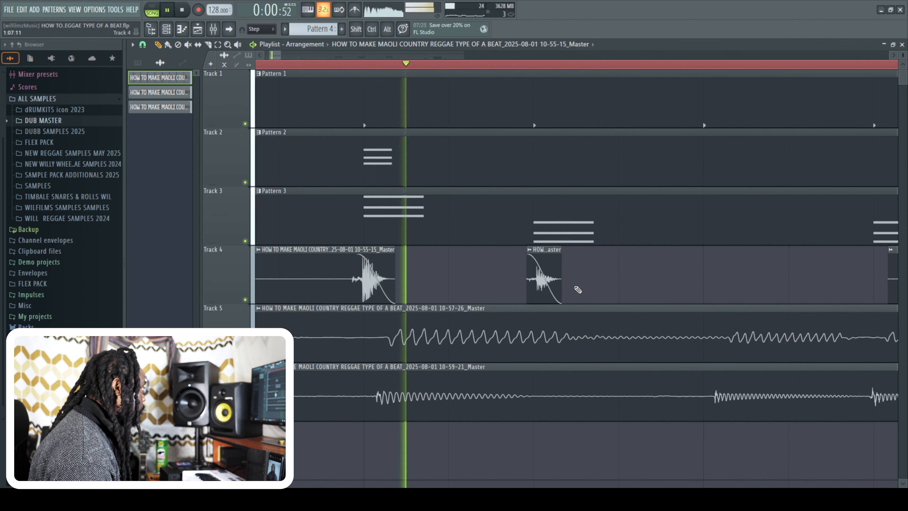
pyautogui.press('space')
# Move the Track 4 clip around beat 4 of bar 1 slightly later and delete the silent slice before it
pyautogui.moveTo(278, 57); pyautogui.dragTo(297, 70)
pyautogui.moveTo(581, 276); pyautogui.dragTo(596, 275)
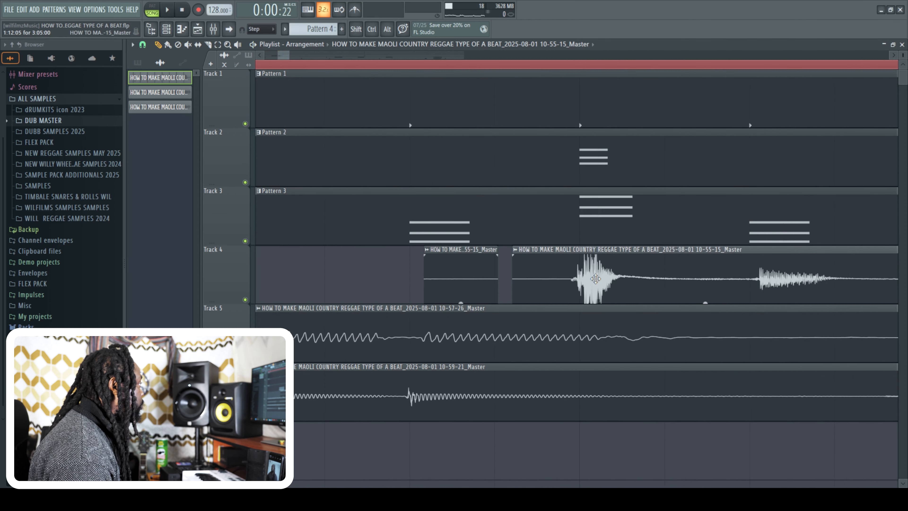
pyautogui.rightClick(495, 258)
pyautogui.press('space')
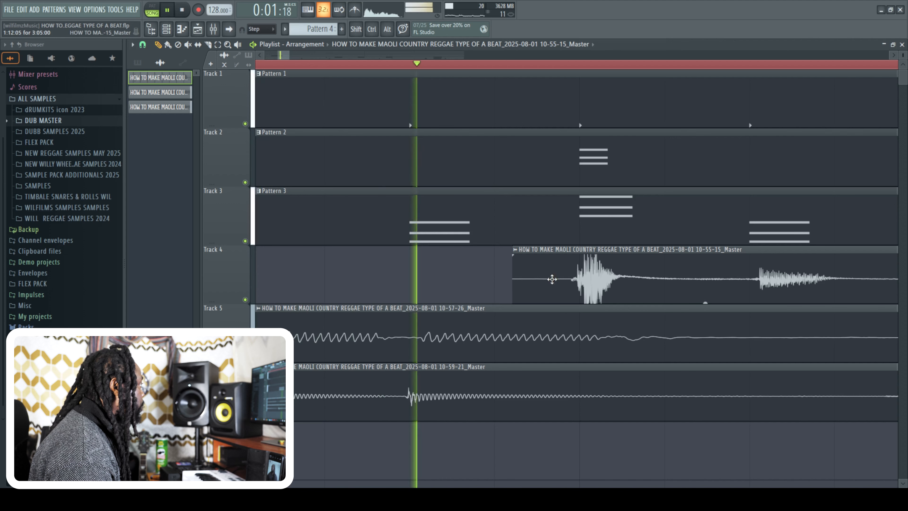
pyautogui.press('space')
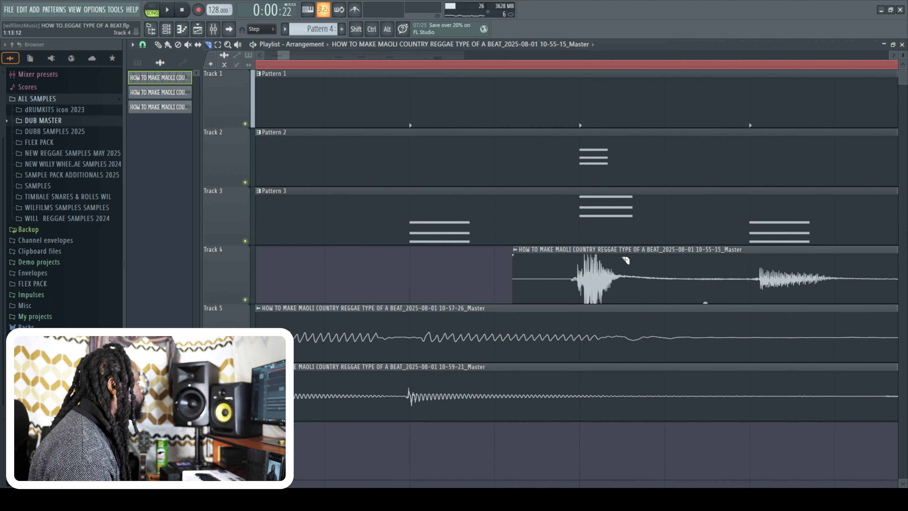
# Slice the Track 4 clip around its hits from beat 4 of bar 1 through bar 2, and delete the silence before bar 2's first hit
pyautogui.click(633, 278)
pyautogui.click(759, 278)
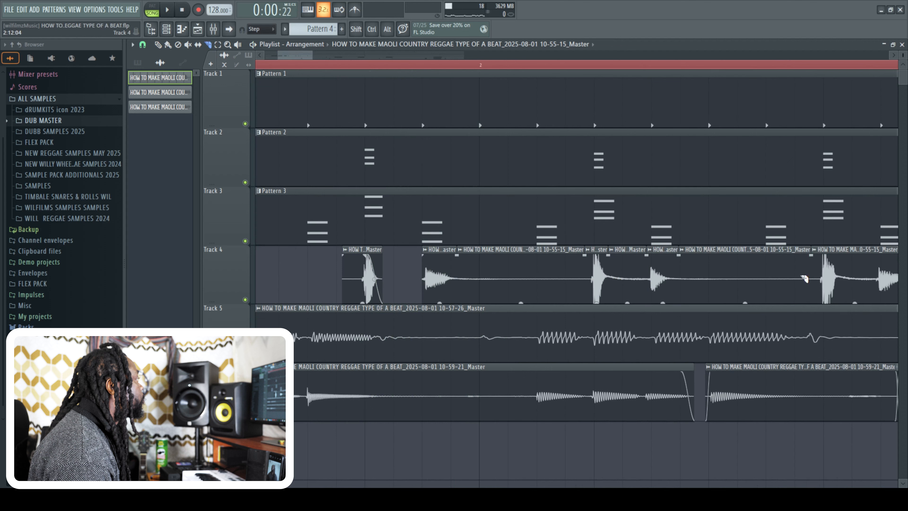
pyautogui.press('space')
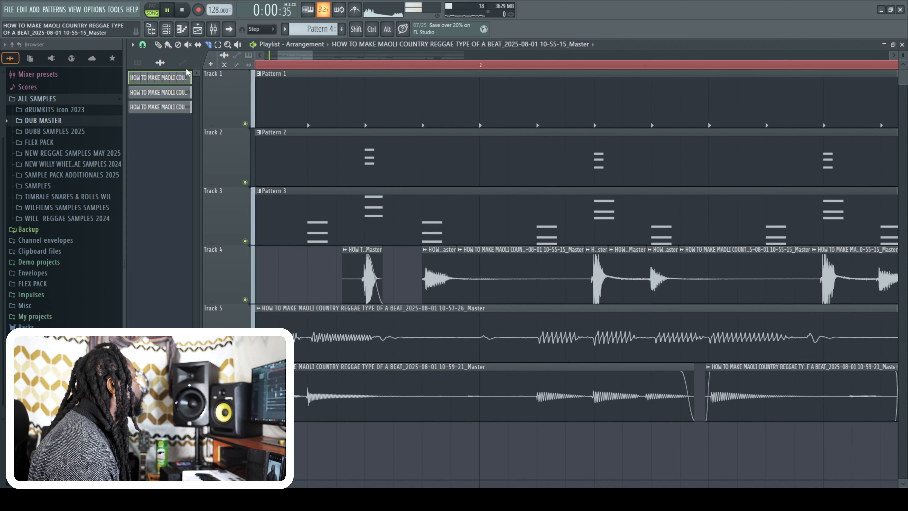
pyautogui.rightClick(519, 281)
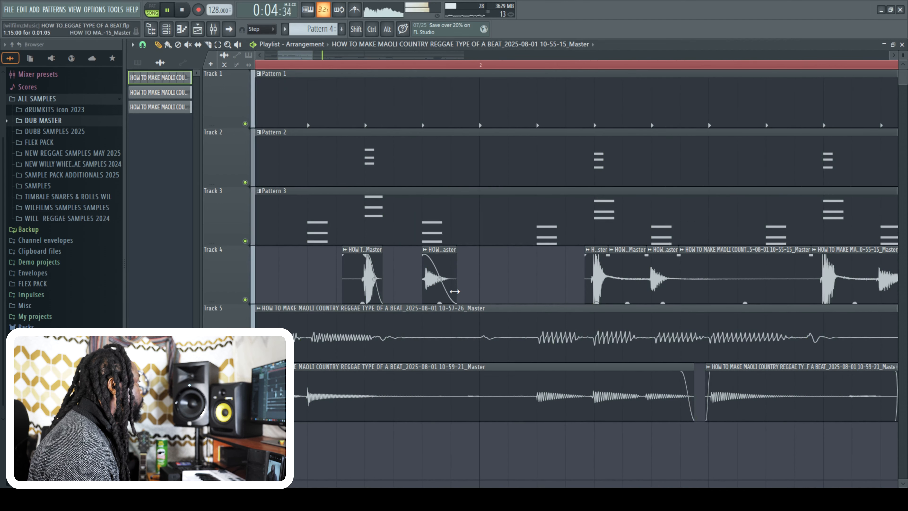
# Lower the gain of the last Track 4 hit slice in bar 1 to -5.1 dB and nudge it slightly earlier
pyautogui.moveTo(432, 300); pyautogui.dragTo(432, 308)
pyautogui.press('space')
pyautogui.press('space')
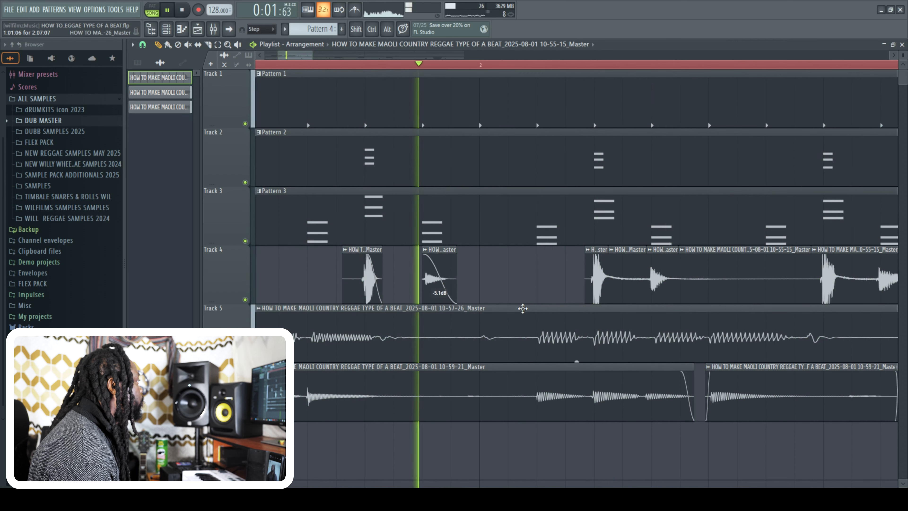
pyautogui.moveTo(441, 260); pyautogui.dragTo(439, 261)
pyautogui.press('space')
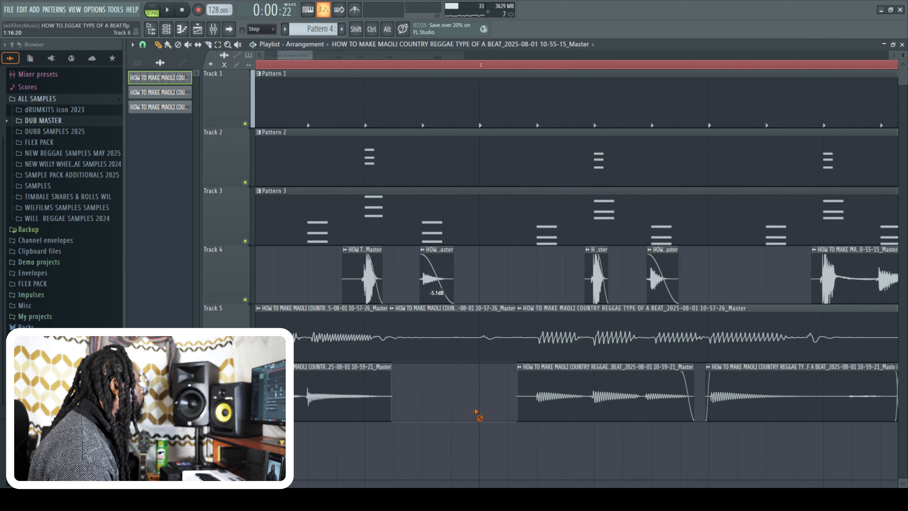
# Remove the silent slices on Tracks 5 and 6 around the start of bar 2 and fade in the clips that follow
pyautogui.rightClick(469, 335)
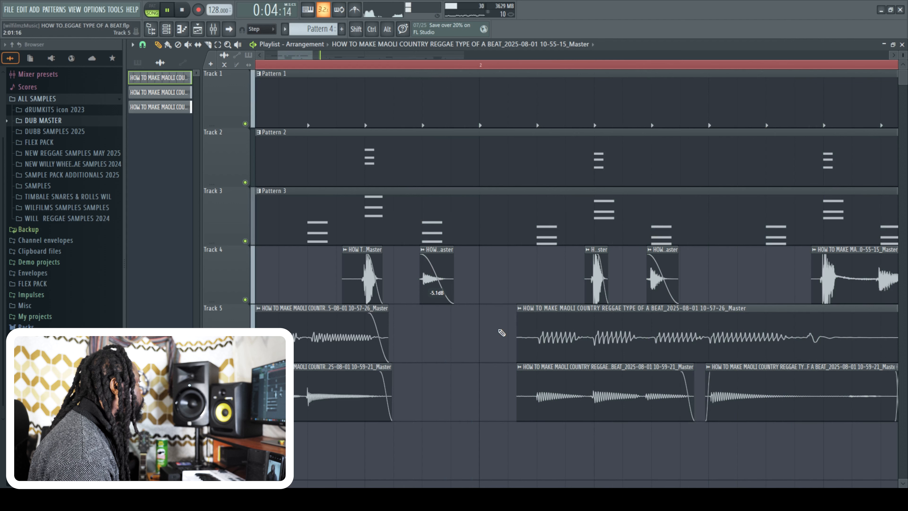
pyautogui.moveTo(519, 315); pyautogui.dragTo(538, 315)
pyautogui.moveTo(519, 373); pyautogui.dragTo(556, 374)
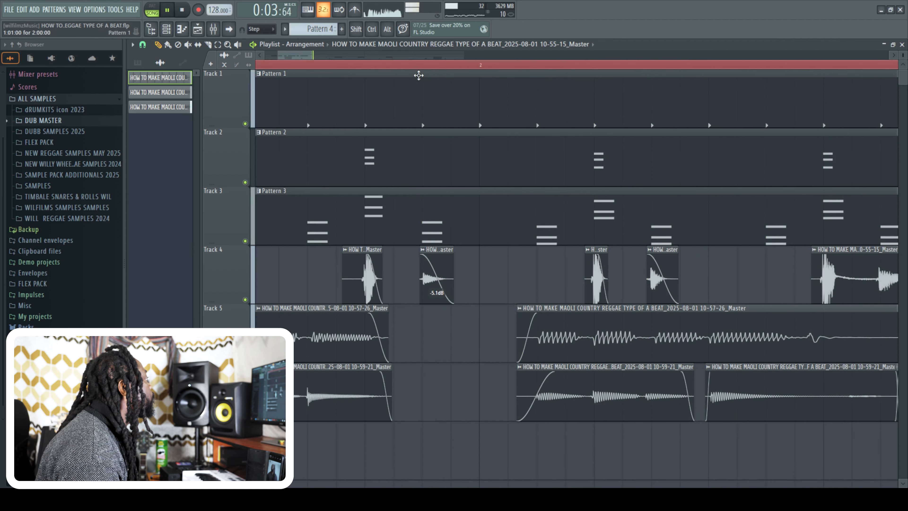
pyautogui.press('space')
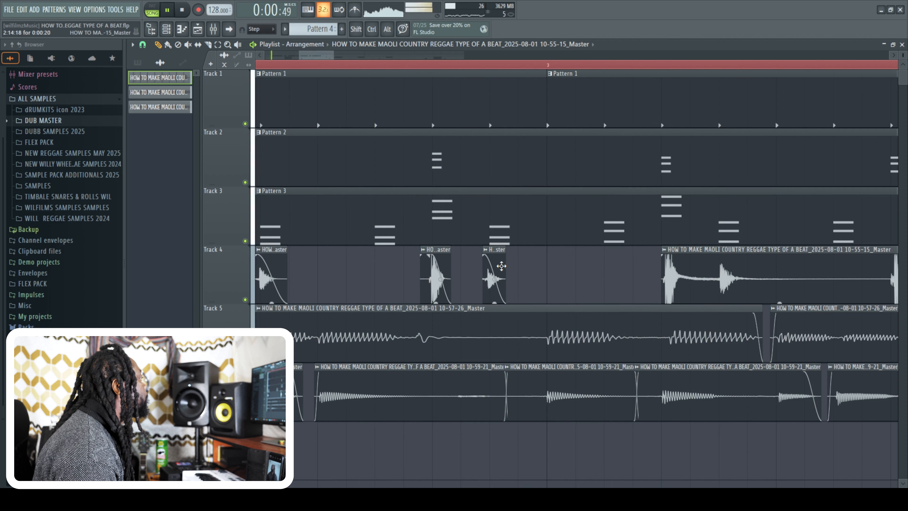
# Slice the Track 4 clip around its two hits in bar 3 and delete the silent slices between and after them
pyautogui.click(208, 45)
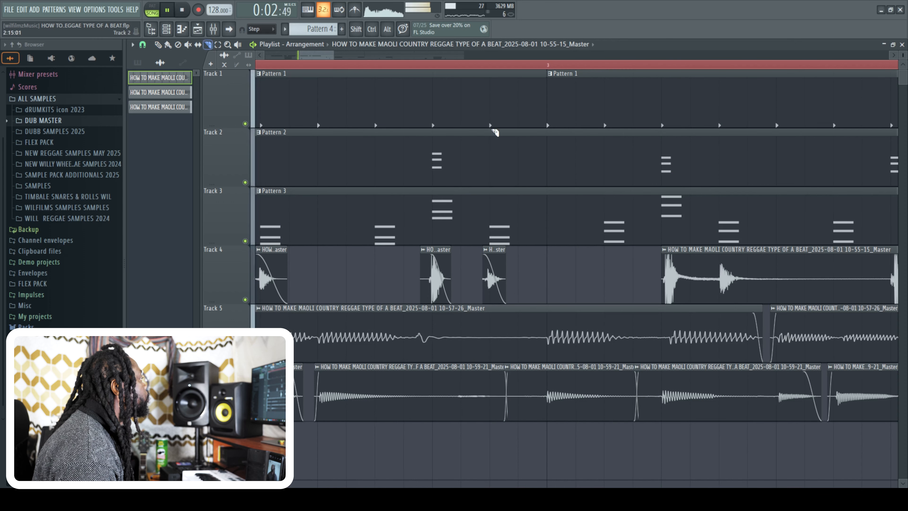
pyautogui.click(686, 273)
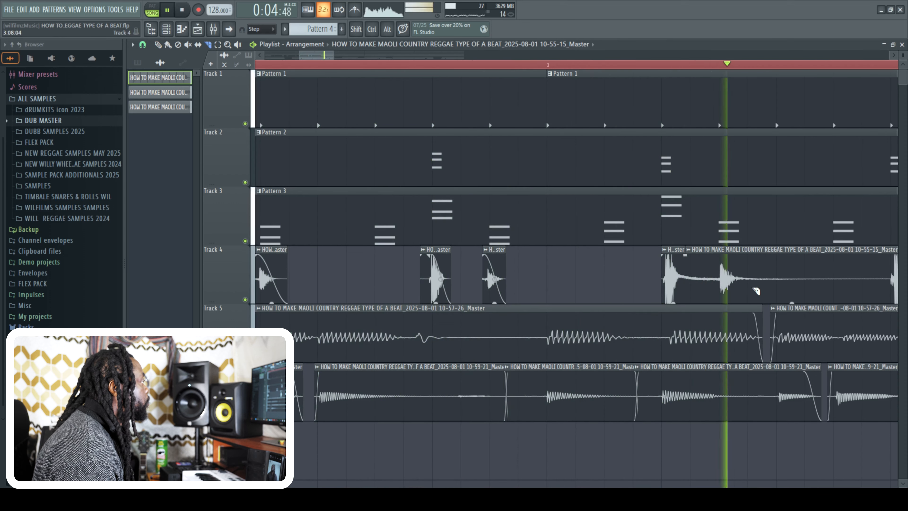
pyautogui.click(714, 277)
pyautogui.click(753, 279)
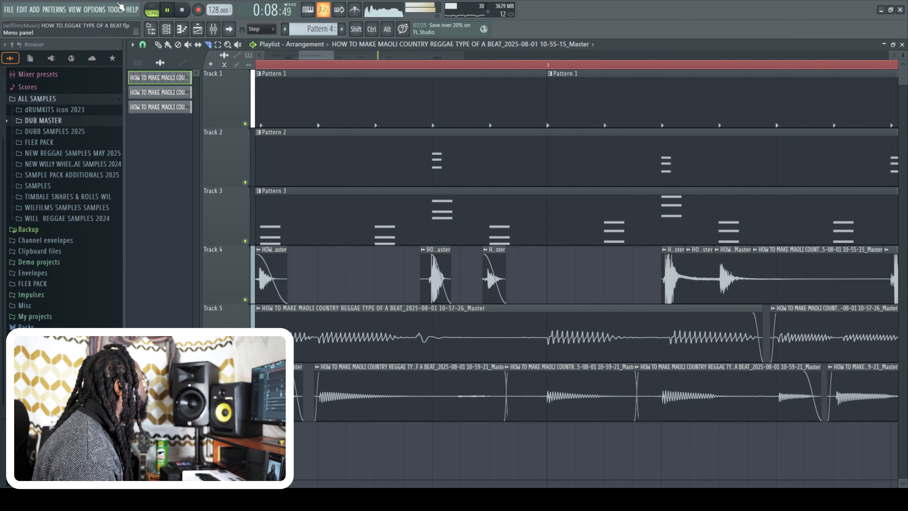
pyautogui.rightClick(701, 258)
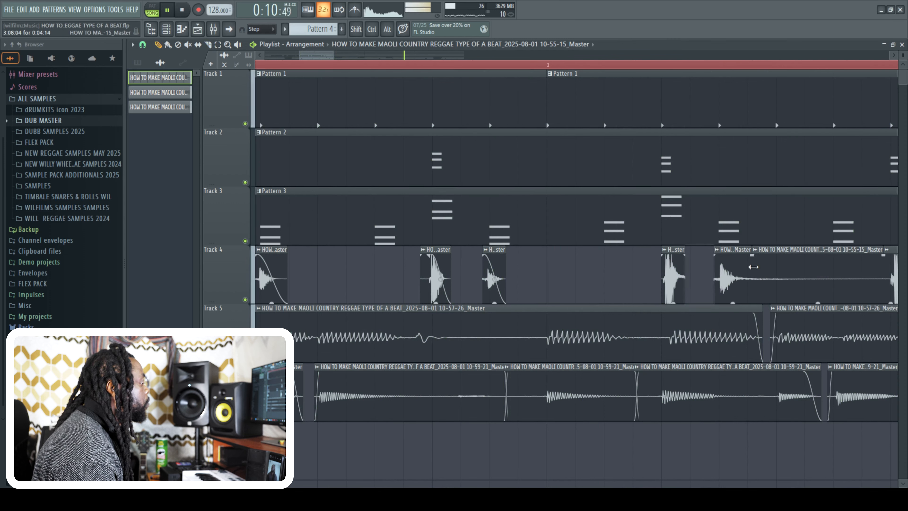
pyautogui.rightClick(758, 279)
pyautogui.press('space')
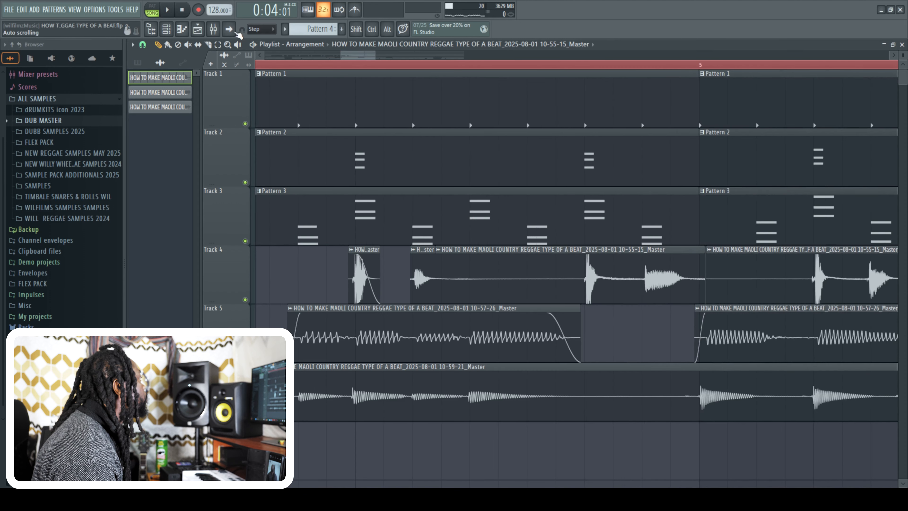
# Slice the Track 4 clip around the remaining hits of bar 4 and delete the silent slices between and after them
pyautogui.moveTo(576, 280); pyautogui.dragTo(577, 304)
pyautogui.press('space')
pyautogui.moveTo(341, 55); pyautogui.dragTo(299, 49)
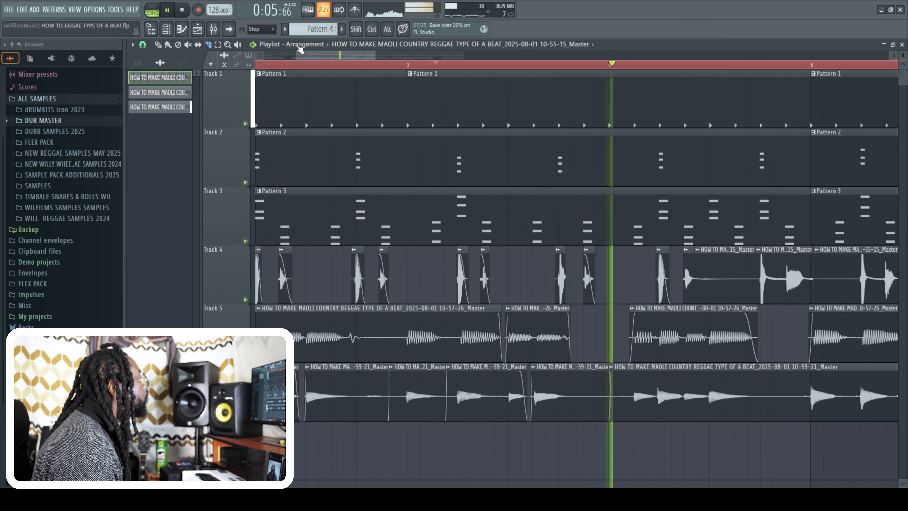
pyautogui.press('space')
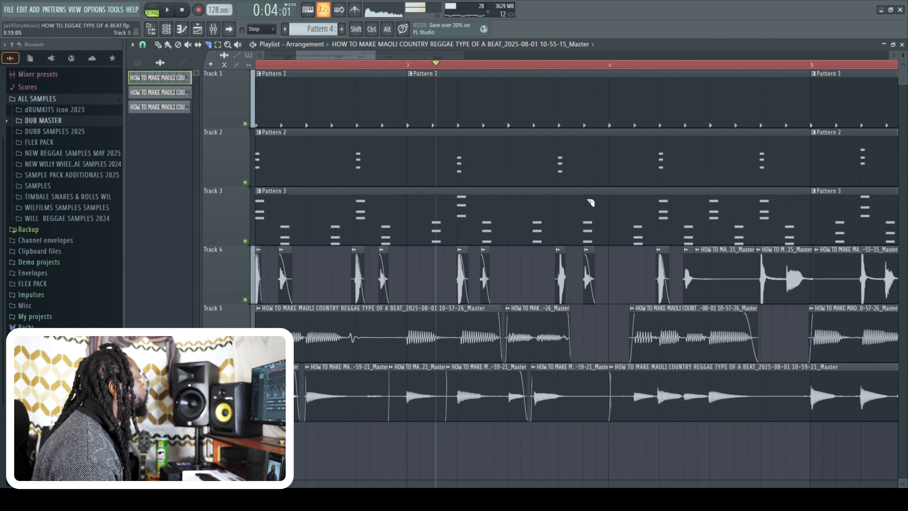
pyautogui.press('space')
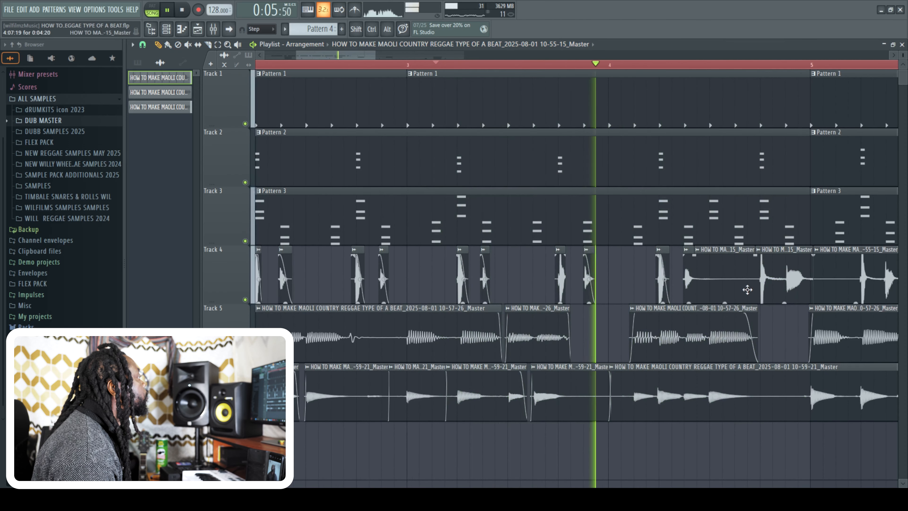
pyautogui.moveTo(756, 286); pyautogui.dragTo(694, 272)
pyautogui.press('space')
pyautogui.moveTo(296, 56); pyautogui.dragTo(351, 69)
pyautogui.moveTo(602, 269); pyautogui.dragTo(568, 292)
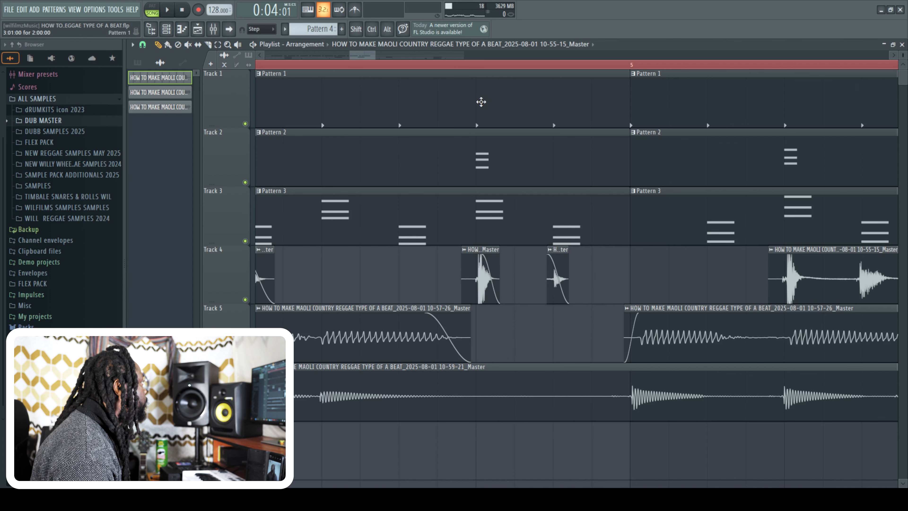
# Delete the leftover Track 4 clip from bar 5 onward and play back the arrangement
pyautogui.moveTo(375, 57); pyautogui.dragTo(700, 96)
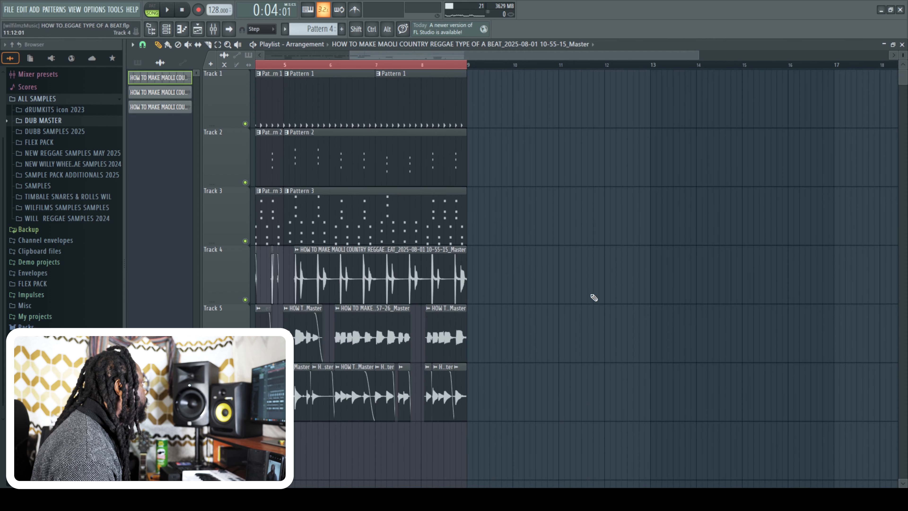
pyautogui.rightClick(384, 297)
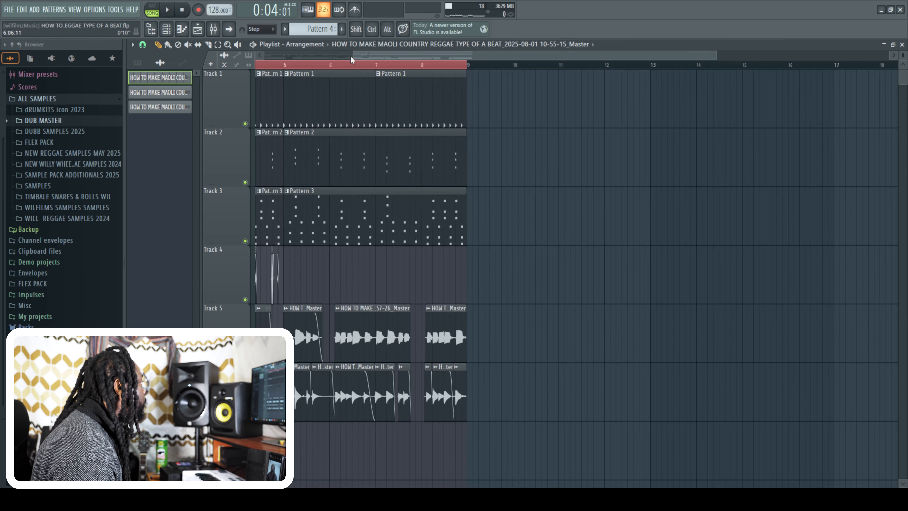
pyautogui.press('space')
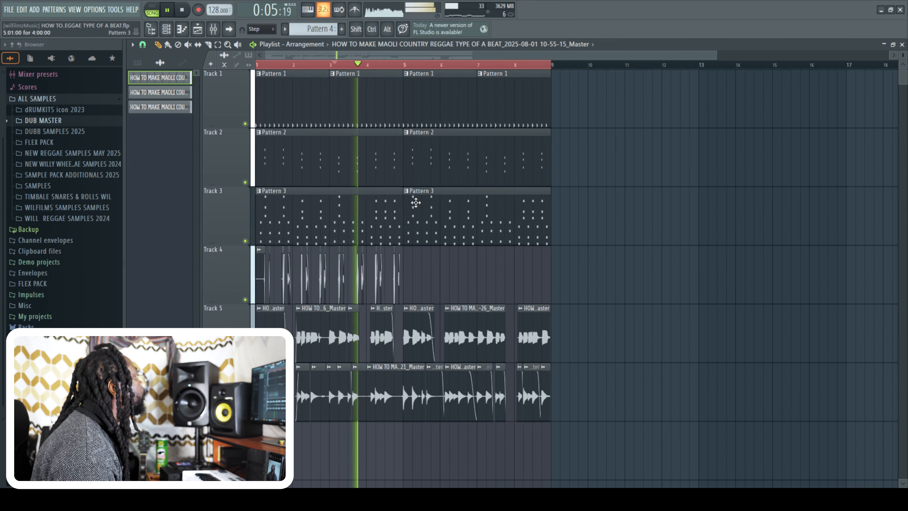
pyautogui.moveTo(714, 55); pyautogui.dragTo(462, 43)
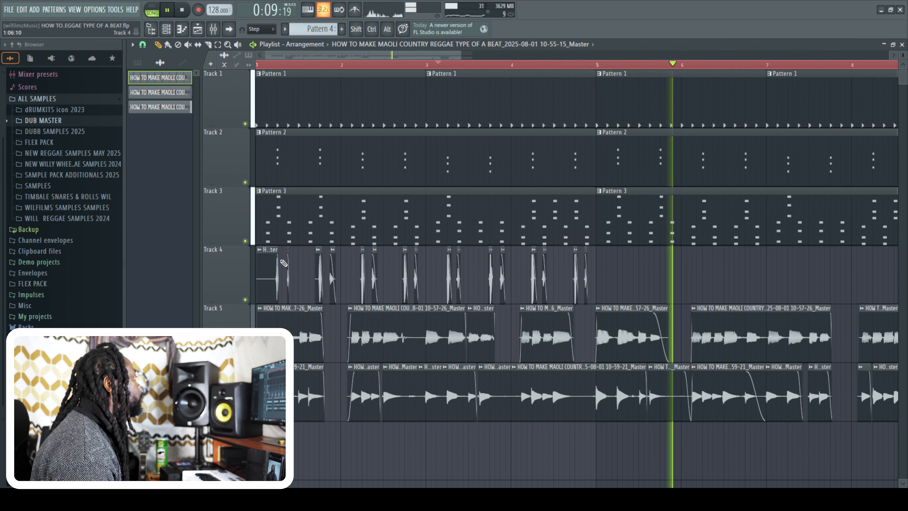
# Slice off and delete the silent tail of Track 6 at the end of bar 5, and slightly shorten the last clip in bar 7
pyautogui.press('space')
pyautogui.press('space')
pyautogui.click(214, 46)
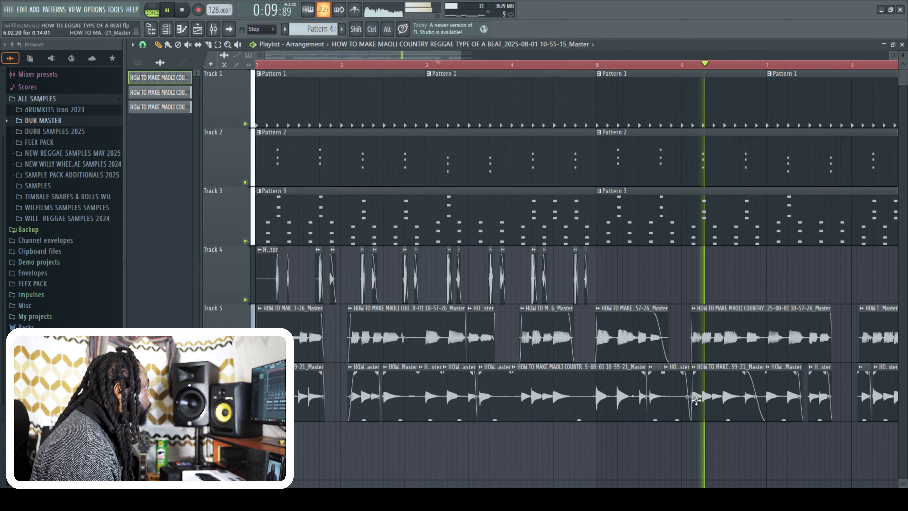
pyautogui.press('space')
pyautogui.rightClick(678, 418)
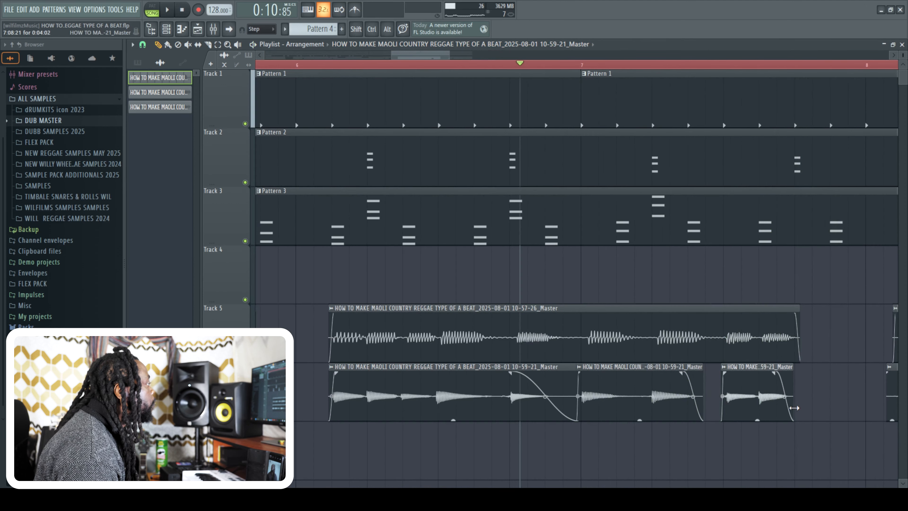
pyautogui.moveTo(795, 408); pyautogui.dragTo(792, 408)
# Slice out and delete the silence between the first two hits of bar 7 on Track 6, and fade out the first hit
pyautogui.press('space')
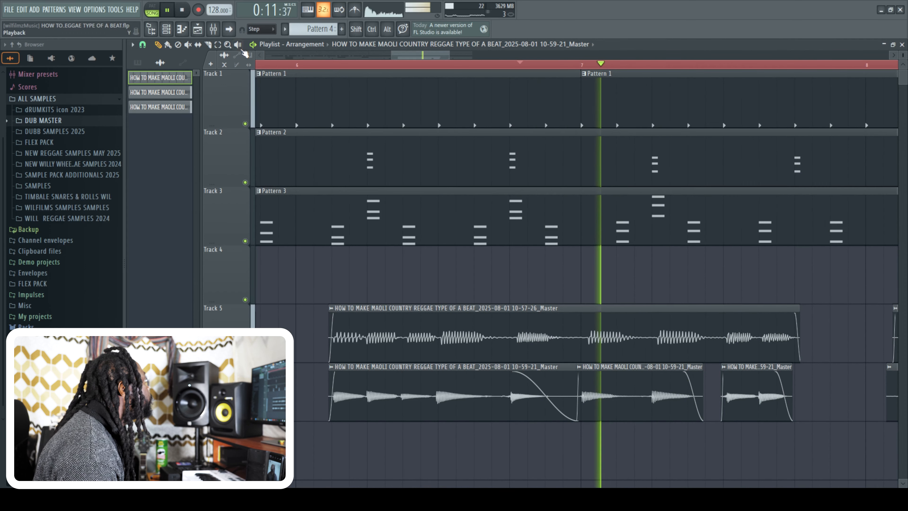
pyautogui.press('space')
pyautogui.click(618, 394)
pyautogui.click(645, 394)
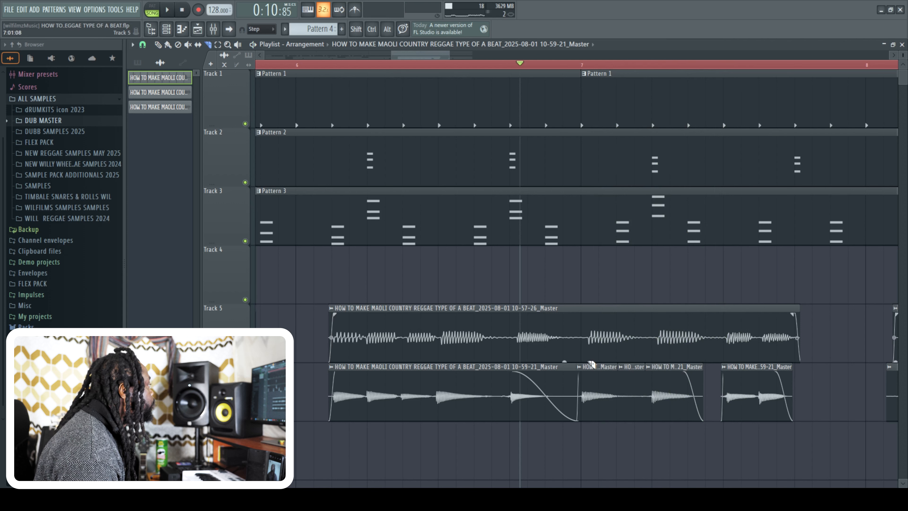
pyautogui.click(167, 46)
pyautogui.press('space')
pyautogui.rightClick(631, 395)
pyautogui.press('space')
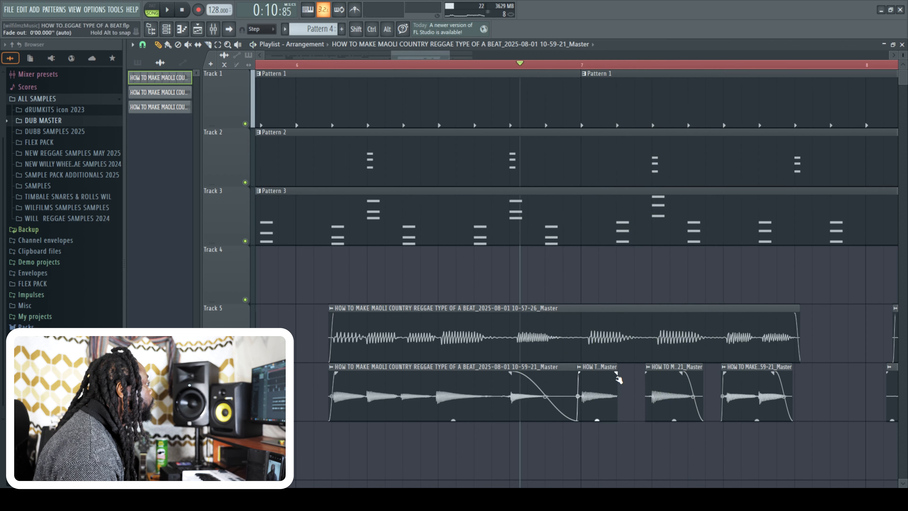
pyautogui.press('space')
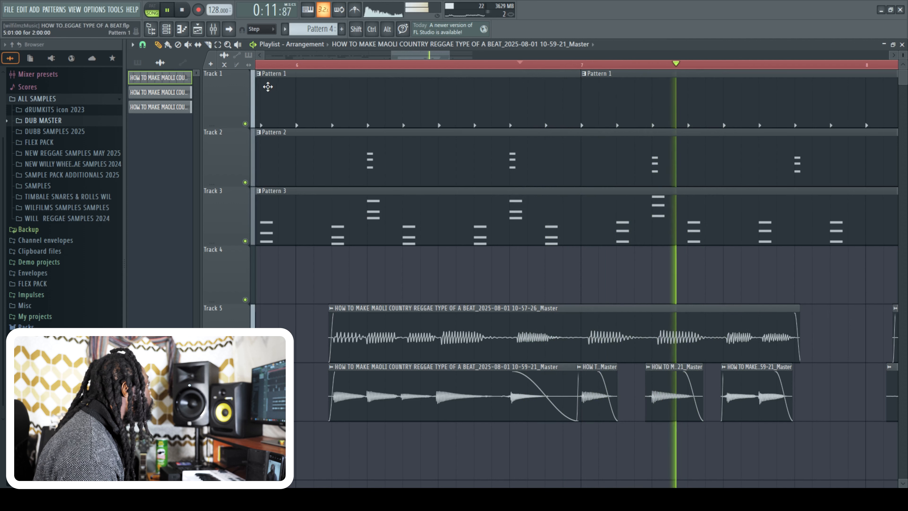
# Slice the silent tail off the Track 6 clip just before bar 7 and delete it
pyautogui.click(208, 44)
pyautogui.click(554, 395)
pyautogui.click(159, 46)
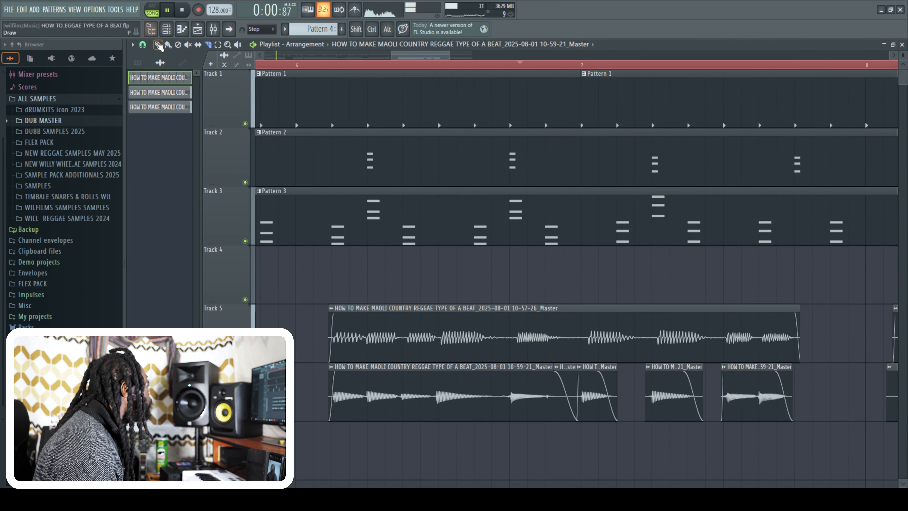
pyautogui.rightClick(568, 405)
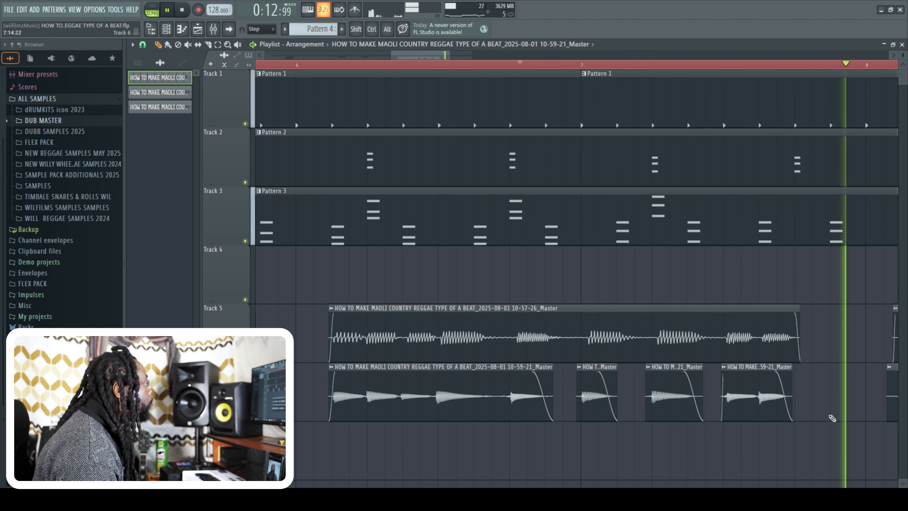
# Trim the silent start of the first Track 6 clip in bar 8
pyautogui.press('space')
pyautogui.press('space')
pyautogui.moveTo(428, 58); pyautogui.dragTo(448, 57)
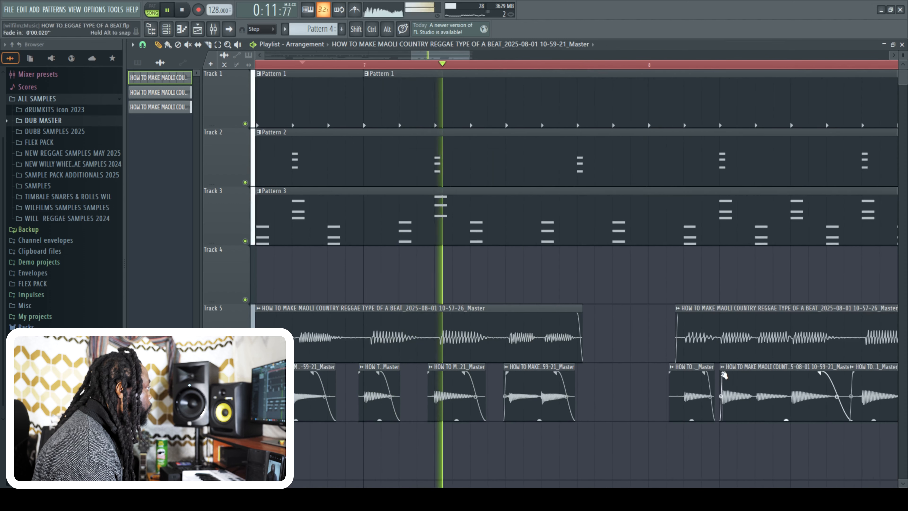
pyautogui.moveTo(670, 411); pyautogui.dragTo(685, 413)
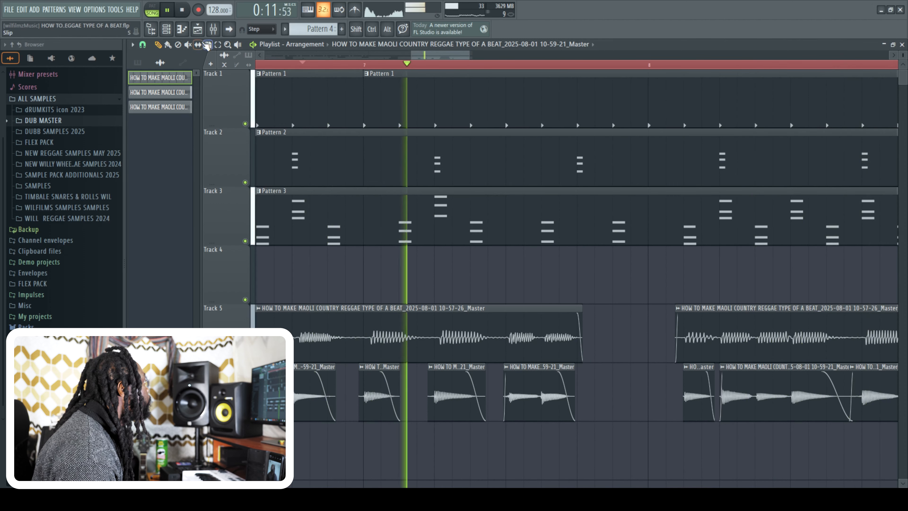
# Slice off and delete the silent tail of the second Track 6 clip in bar 8, and fade in the clip that follows
pyautogui.click(208, 45)
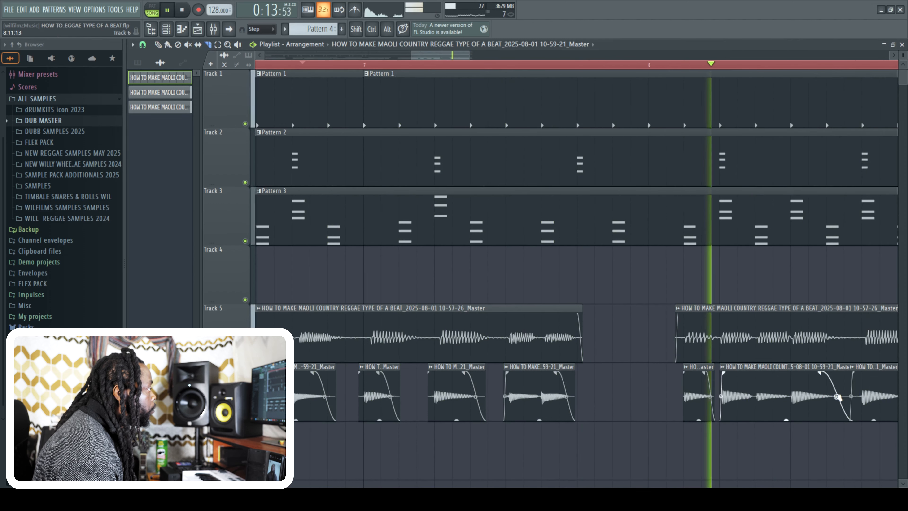
pyautogui.click(837, 405)
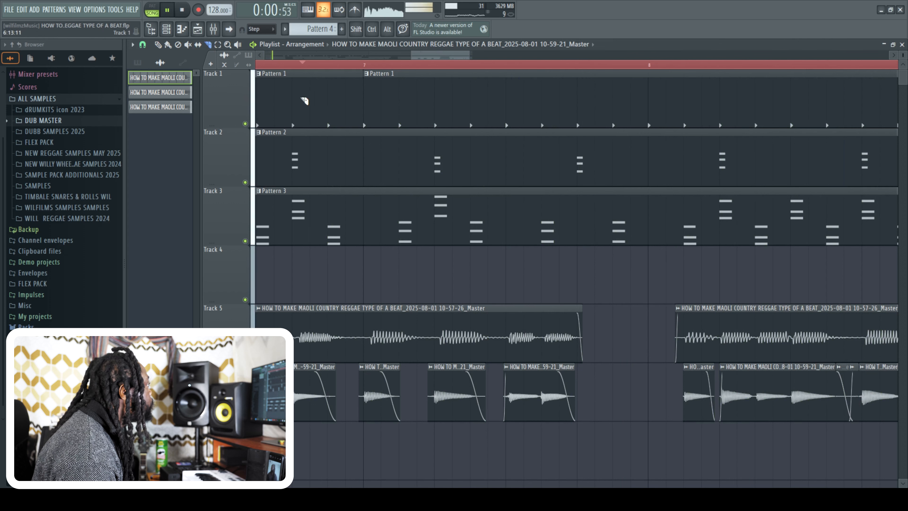
pyautogui.click(158, 44)
pyautogui.rightClick(855, 417)
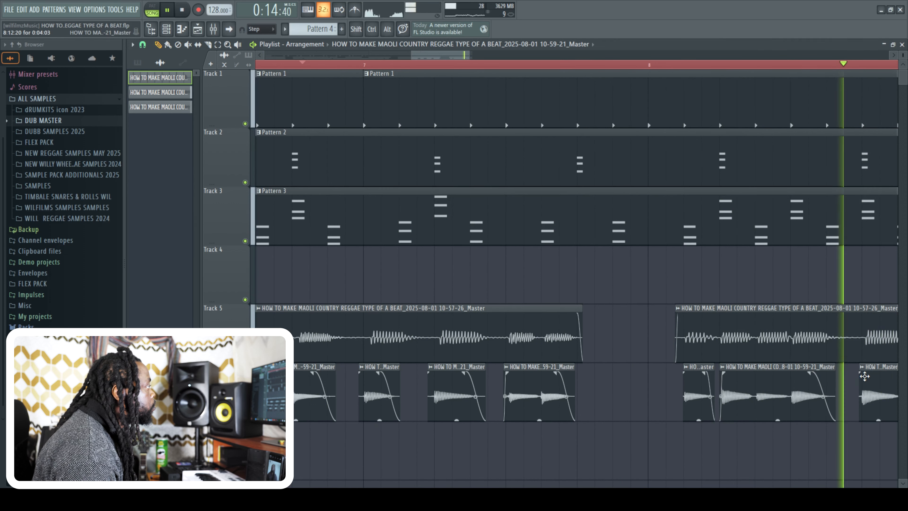
pyautogui.moveTo(862, 373); pyautogui.dragTo(866, 373)
# Consolidate the Track 6 clips into a single audio clip and play it back briefly
pyautogui.moveTo(432, 56); pyautogui.dragTo(444, 56)
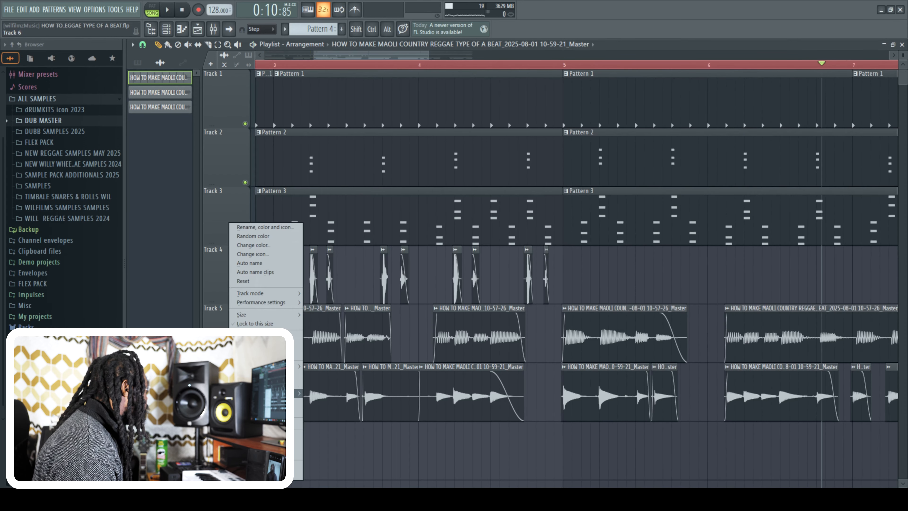
pyautogui.click(254, 381)
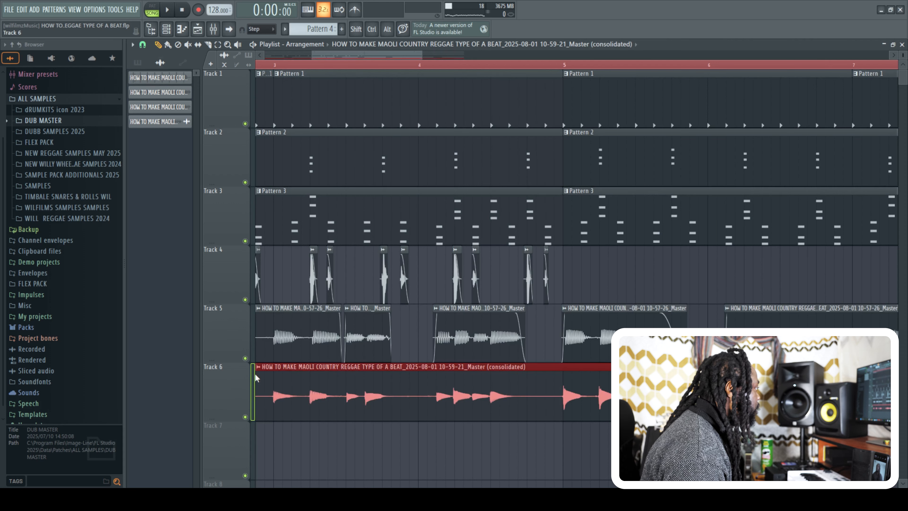
pyautogui.press('space')
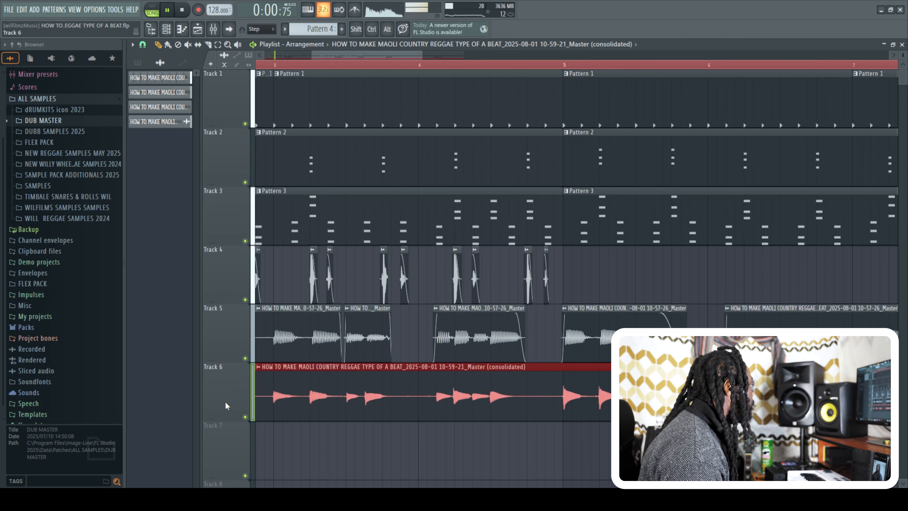
pyautogui.press('space')
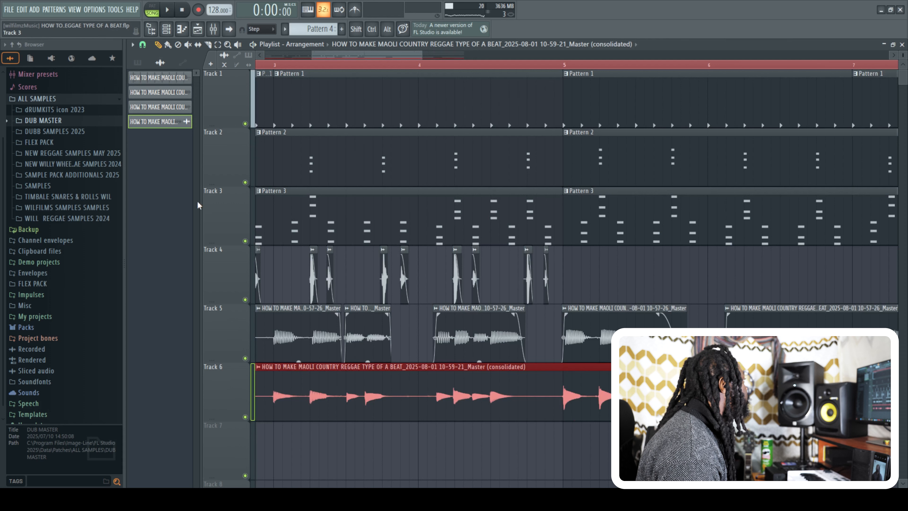
# Rename the consolidated Track 6 clip STUCCLINE and give it a golden yellow color
pyautogui.rightClick(169, 122)
pyautogui.click(200, 159)
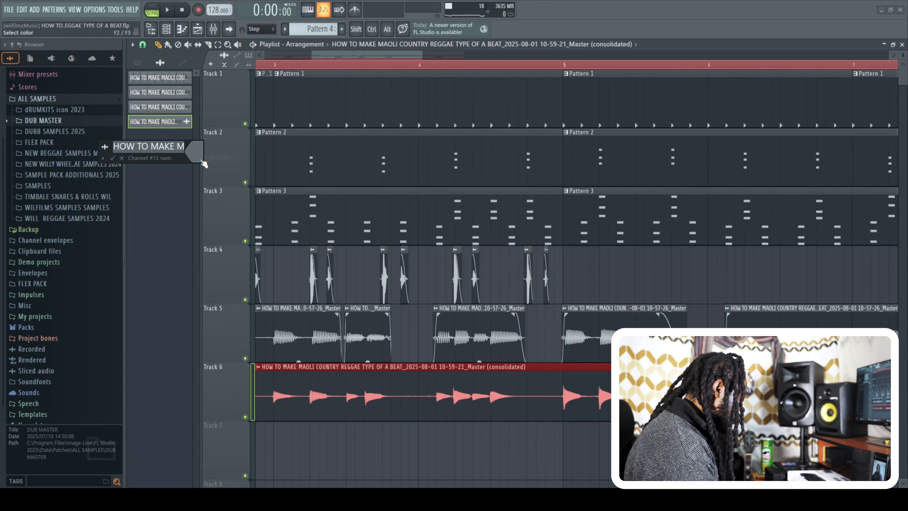
pyautogui.write('STUCCLI')
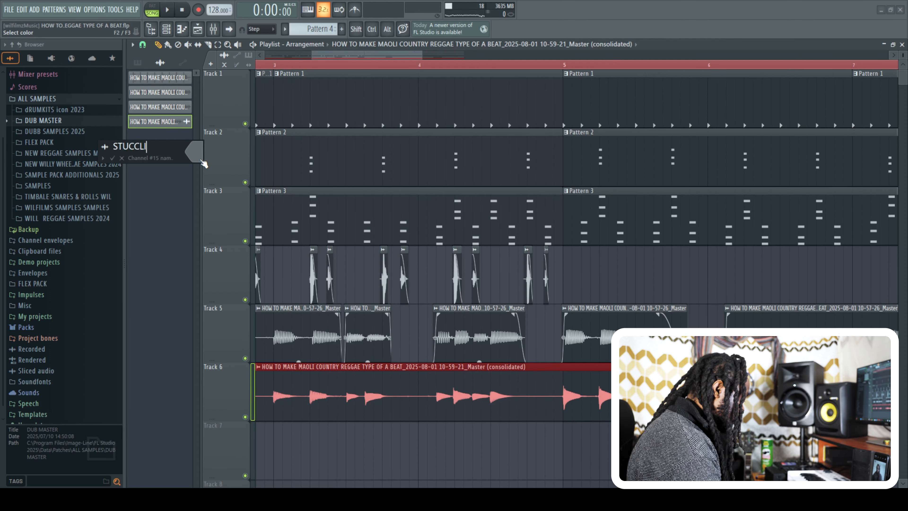
pyautogui.click(203, 161)
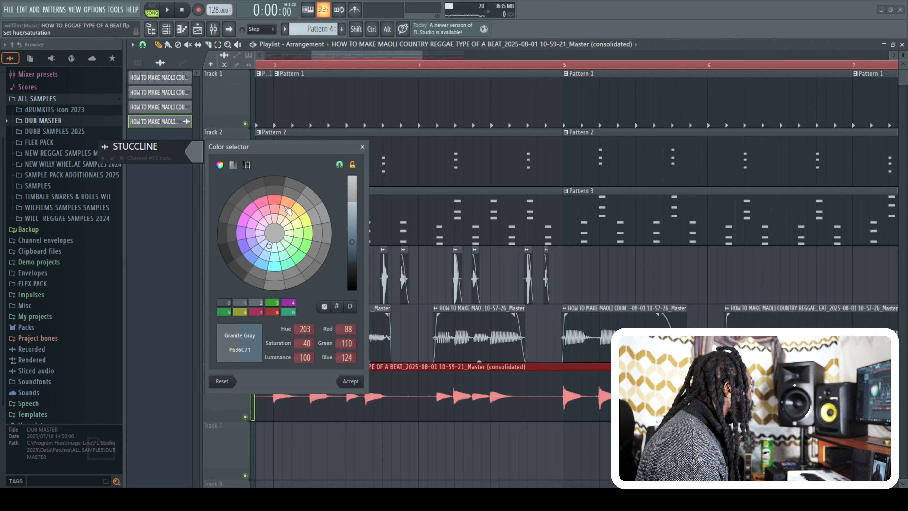
pyautogui.click(303, 208)
pyautogui.click(351, 381)
pyautogui.press('Return')
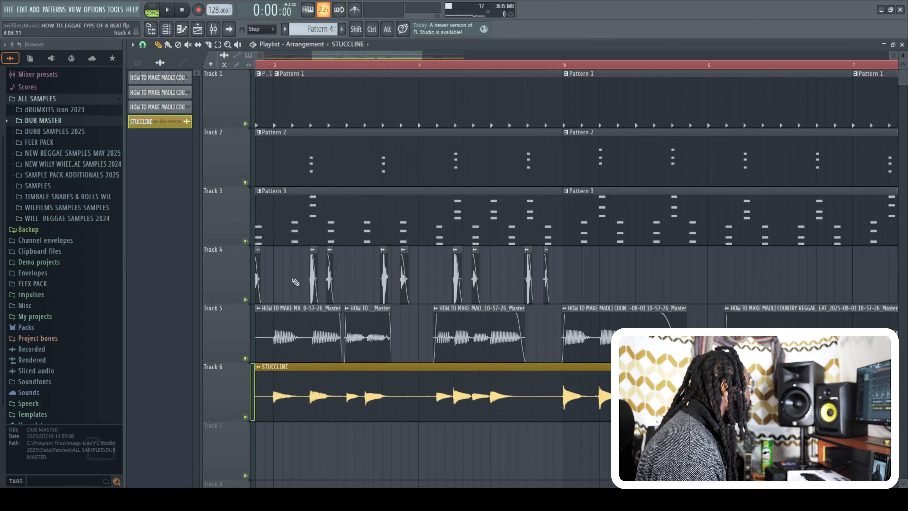
# Consolidate the Track 5 clips into a single audio clip, rename it BASS and color it blue
pyautogui.rightClick(222, 337)
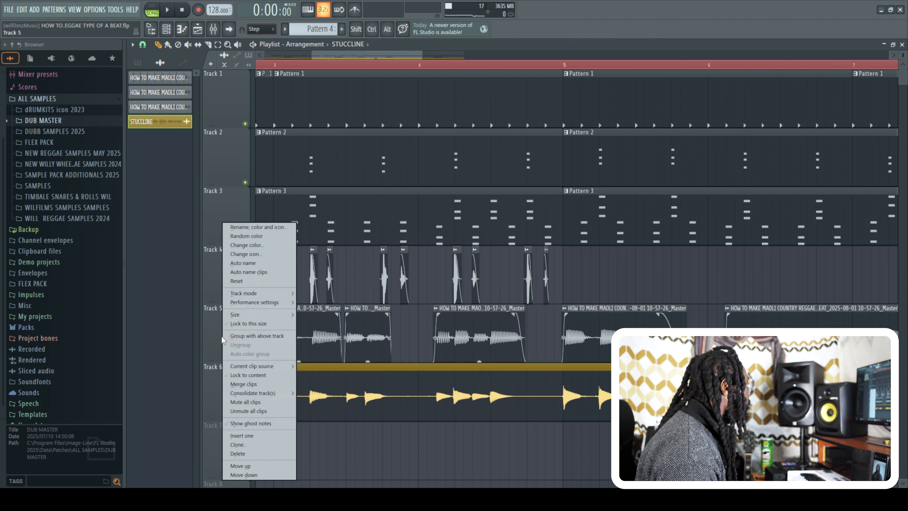
pyautogui.click(254, 381)
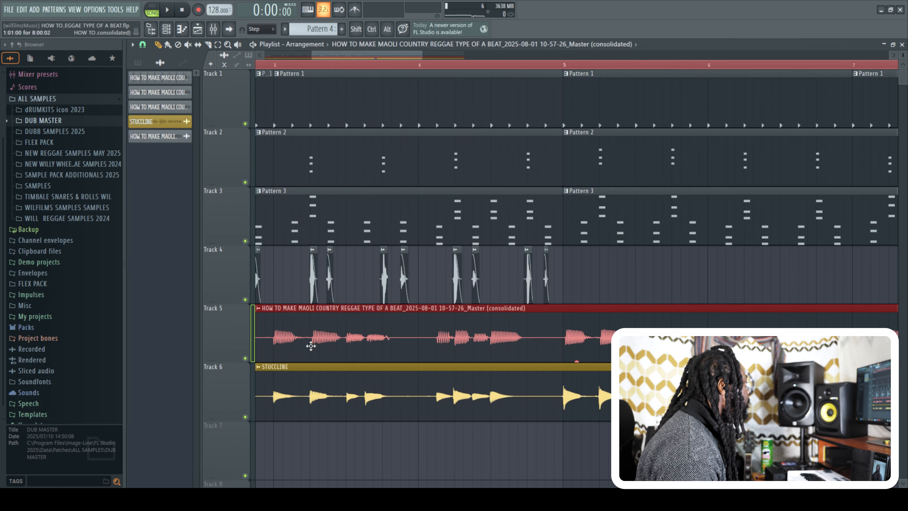
pyautogui.rightClick(163, 136)
pyautogui.click(186, 174)
pyautogui.write('BA')
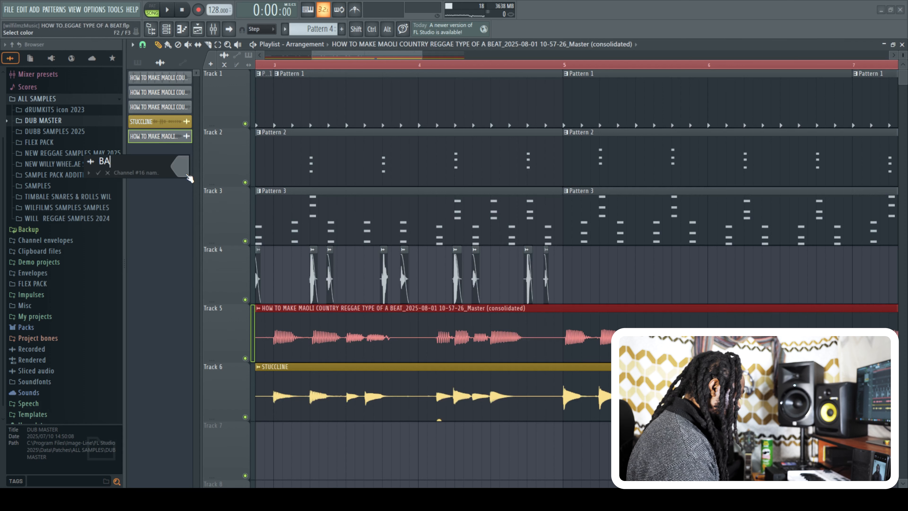
pyautogui.click(187, 175)
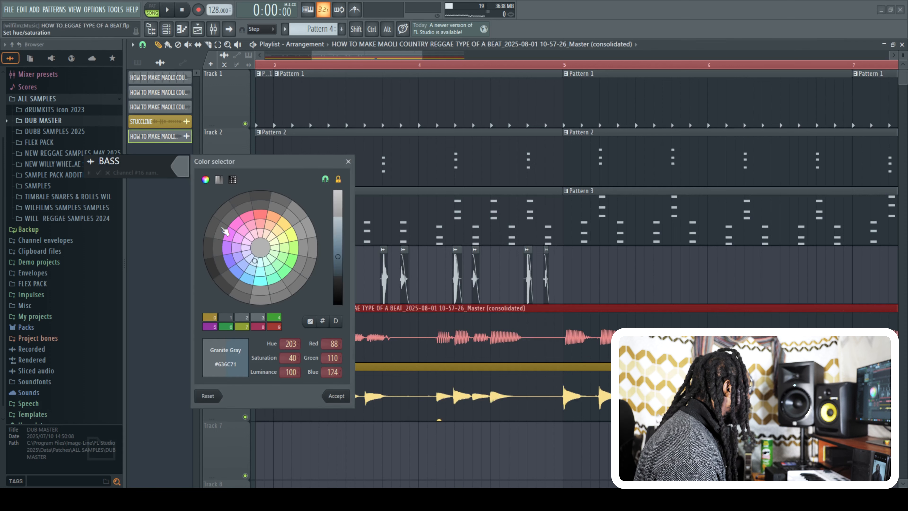
pyautogui.click(237, 270)
pyautogui.click(332, 396)
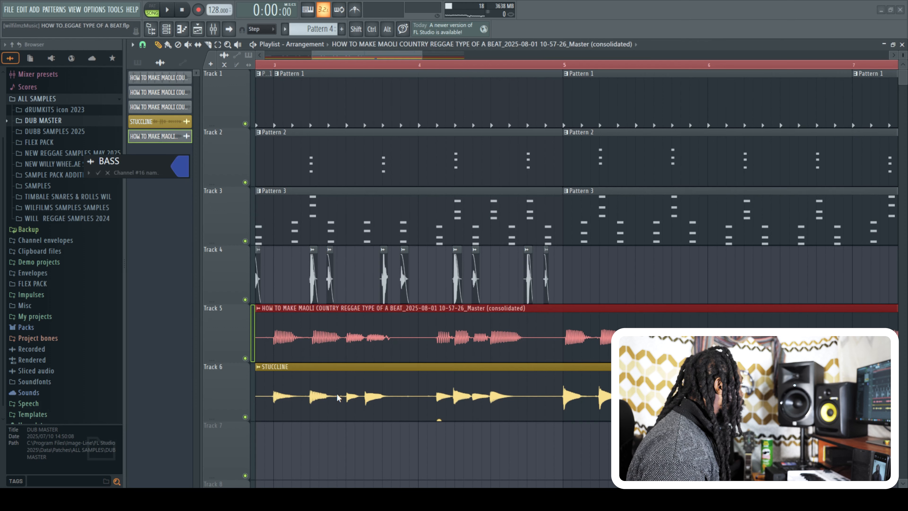
pyautogui.press('Return')
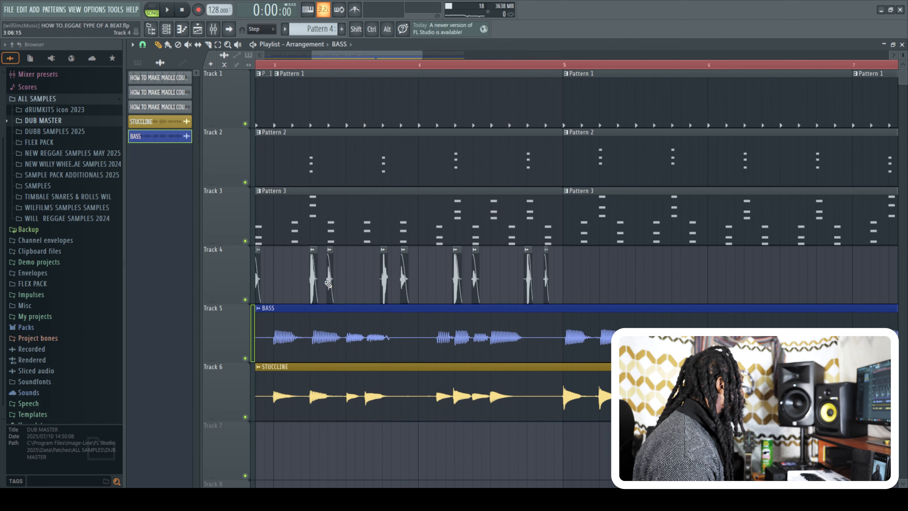
# Consolidate the Track 4 clips into a single audio clip
pyautogui.rightClick(228, 271)
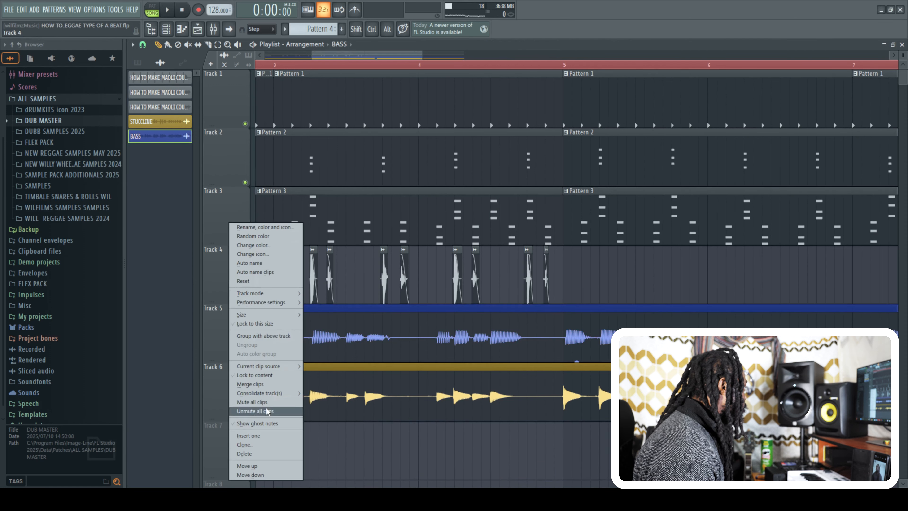
pyautogui.click(253, 385)
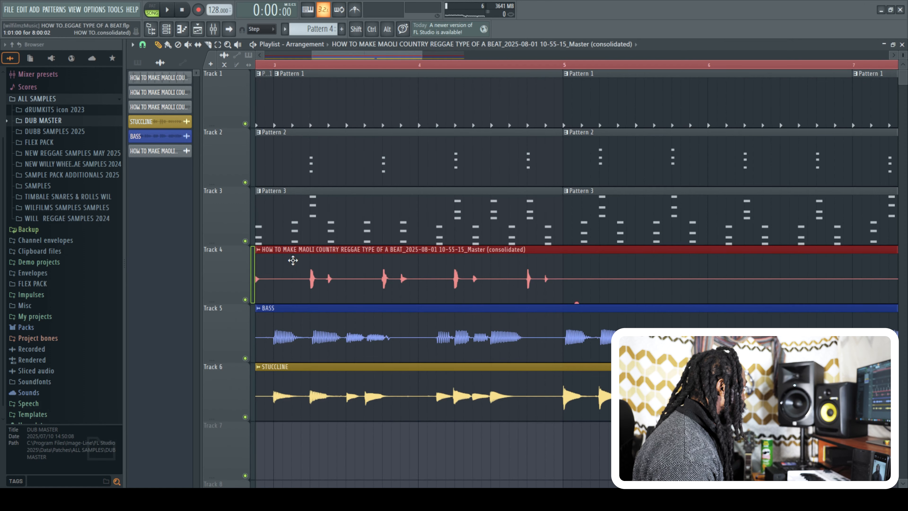
pyautogui.moveTo(341, 56); pyautogui.dragTo(256, 67)
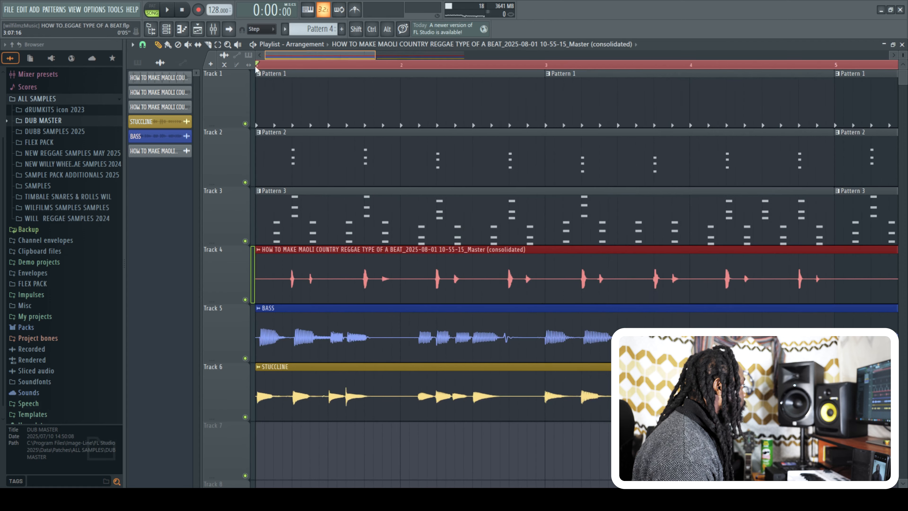
pyautogui.rightClick(222, 281)
pyautogui.press('Escape')
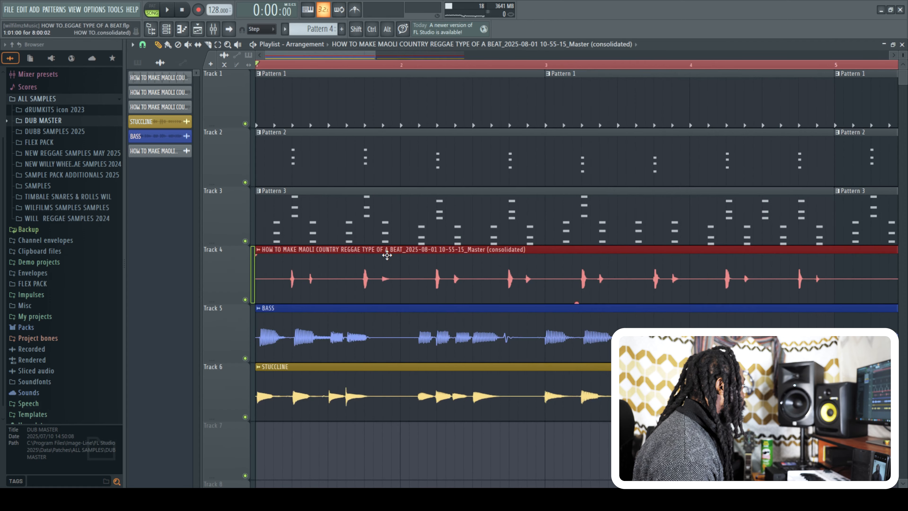
# Rename the consolidated Track 4 clip CHAKA CHAKA CHOP and color it green
pyautogui.rightClick(175, 152)
pyautogui.click(209, 188)
pyautogui.write('CHAKA CHA')
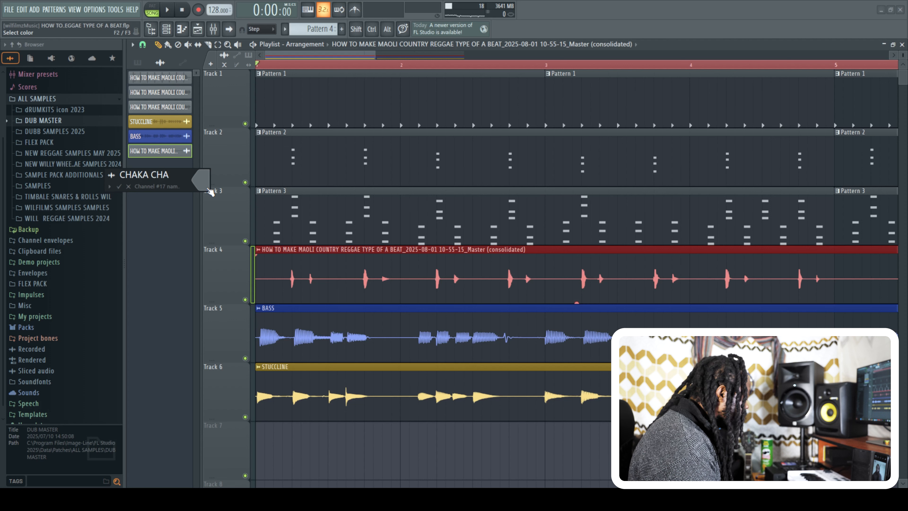
pyautogui.write('CHOP')
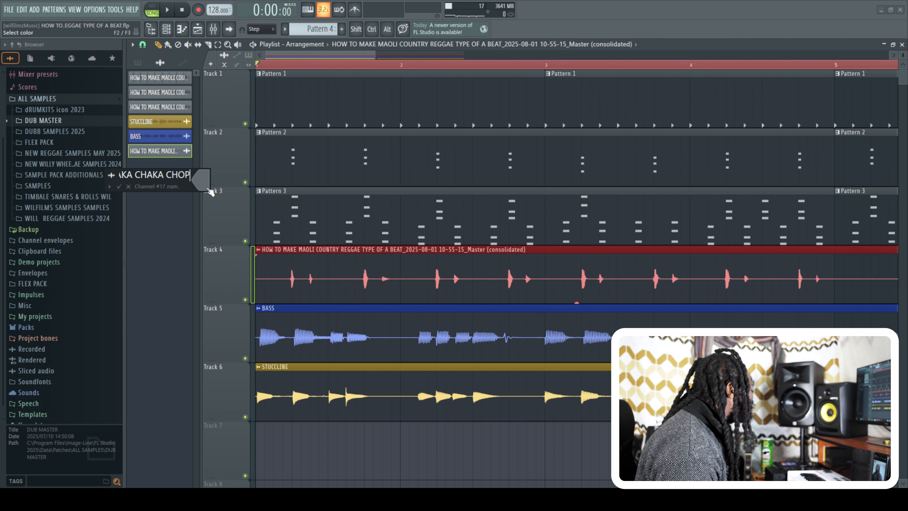
pyautogui.click(208, 189)
pyautogui.moveTo(312, 250); pyautogui.dragTo(319, 266)
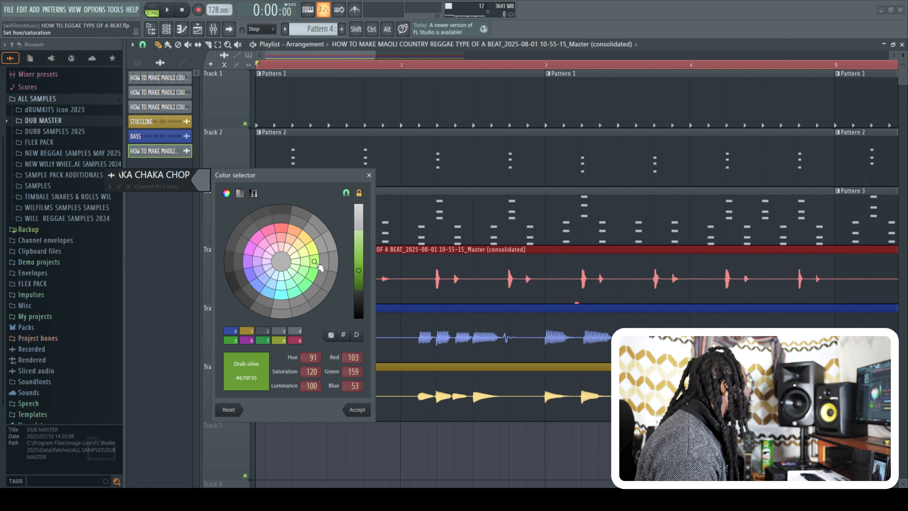
pyautogui.click(362, 411)
pyautogui.press('Return')
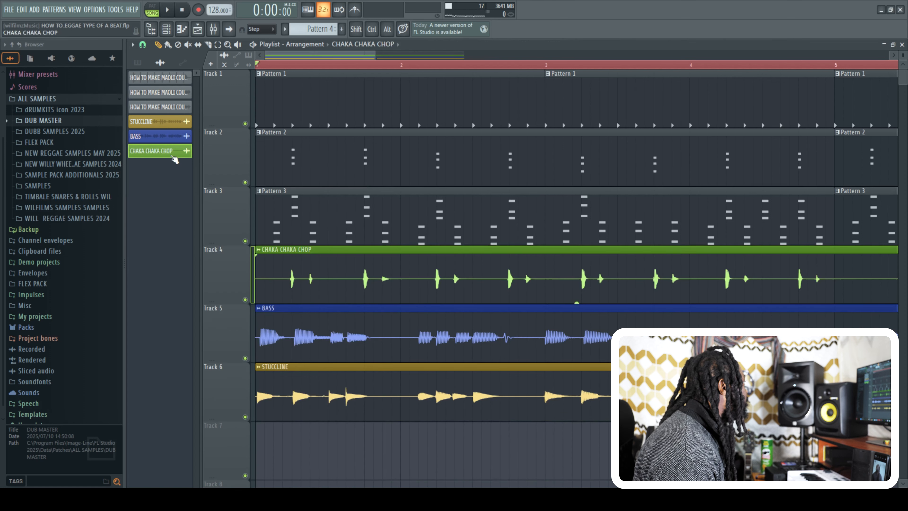
# Delete the three original, unconsolidated master recordings from the project's audio clips
pyautogui.rightClick(160, 107)
pyautogui.click(178, 226)
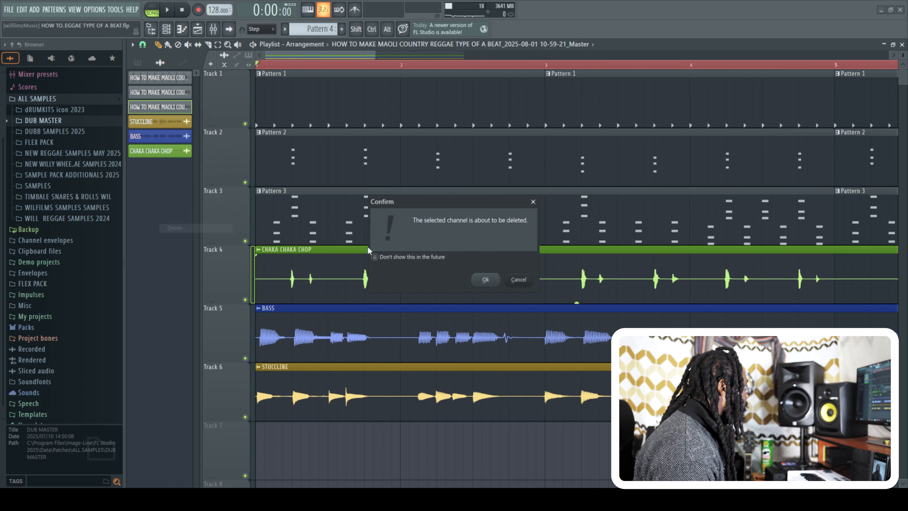
pyautogui.click(501, 275)
pyautogui.rightClick(165, 92)
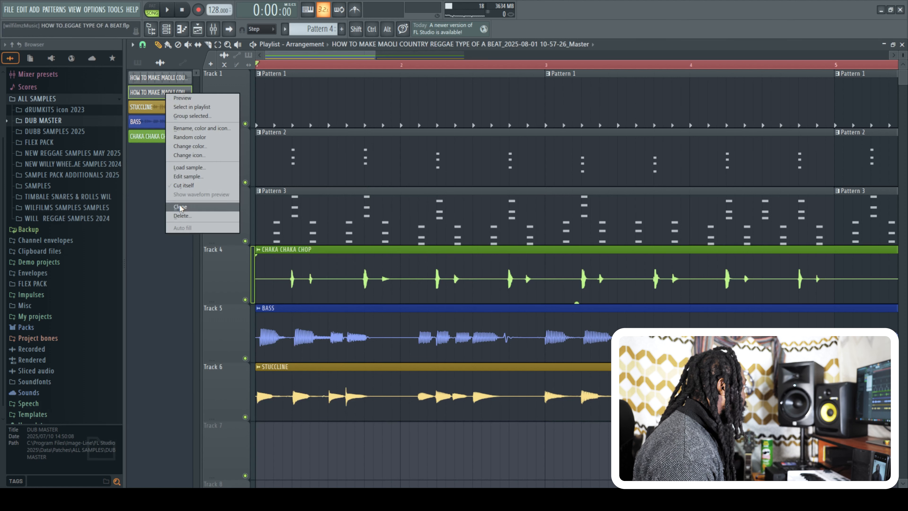
pyautogui.click(184, 215)
pyautogui.click(487, 280)
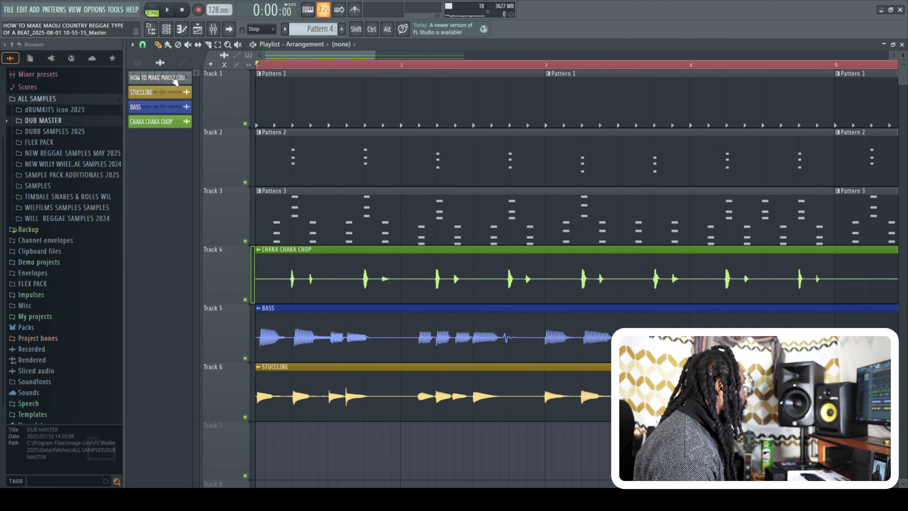
pyautogui.rightClick(171, 78)
pyautogui.click(187, 200)
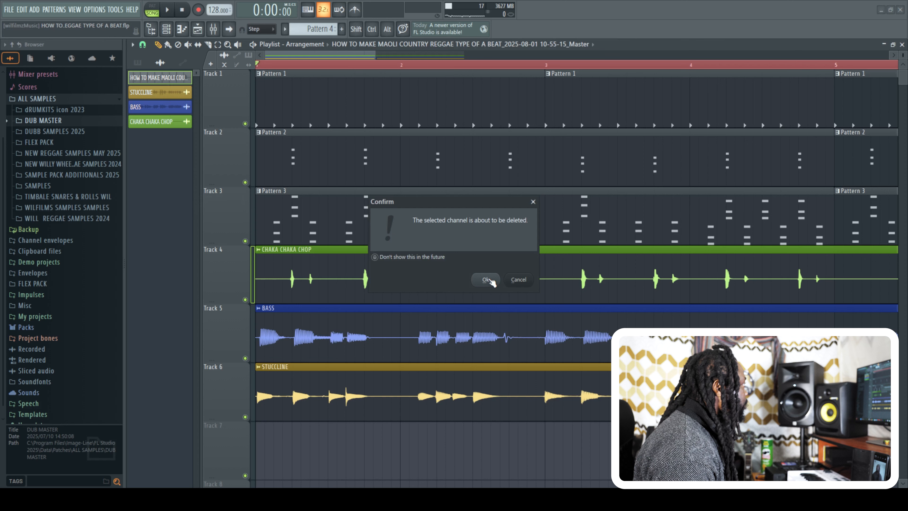
pyautogui.click(487, 280)
# Shorten the CHAKA CHAKA CHOP clip on Track 4 to four bars and place a second copy at bar 5
pyautogui.moveTo(379, 57); pyautogui.dragTo(633, 56)
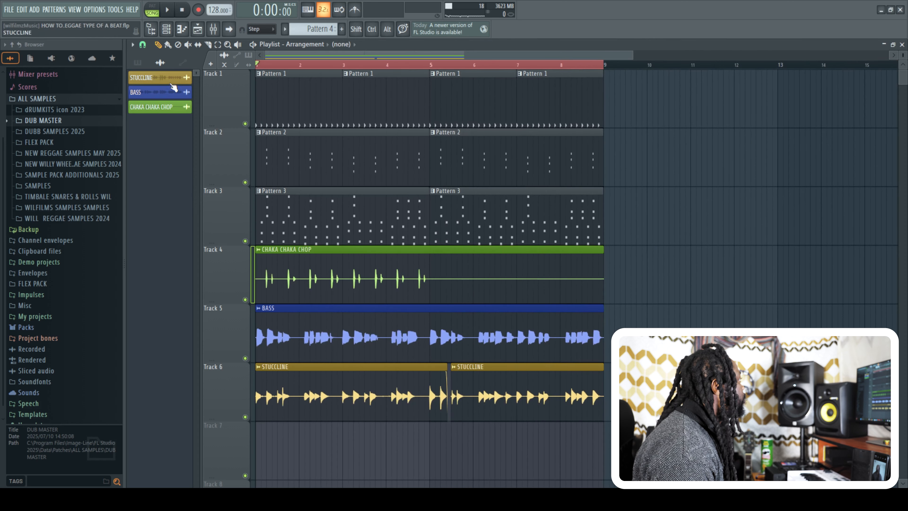
pyautogui.click(142, 45)
pyautogui.click(152, 67)
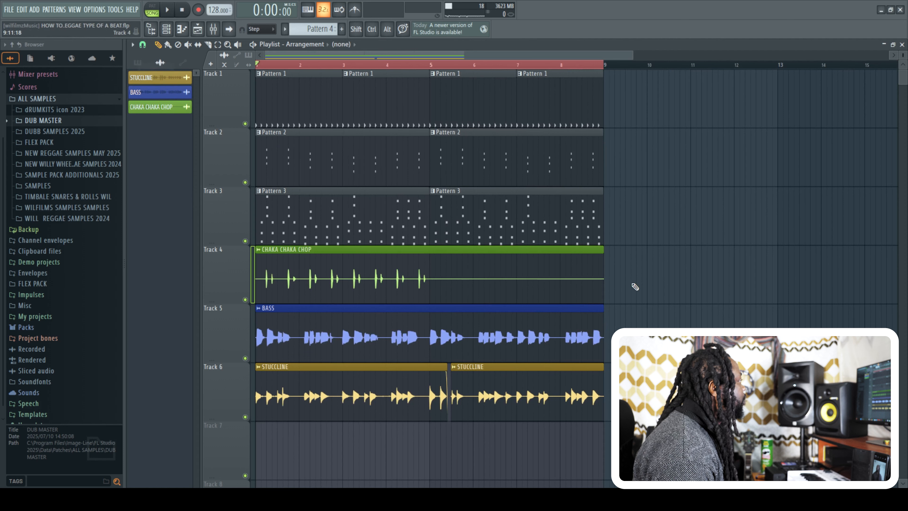
pyautogui.moveTo(602, 286); pyautogui.dragTo(430, 286)
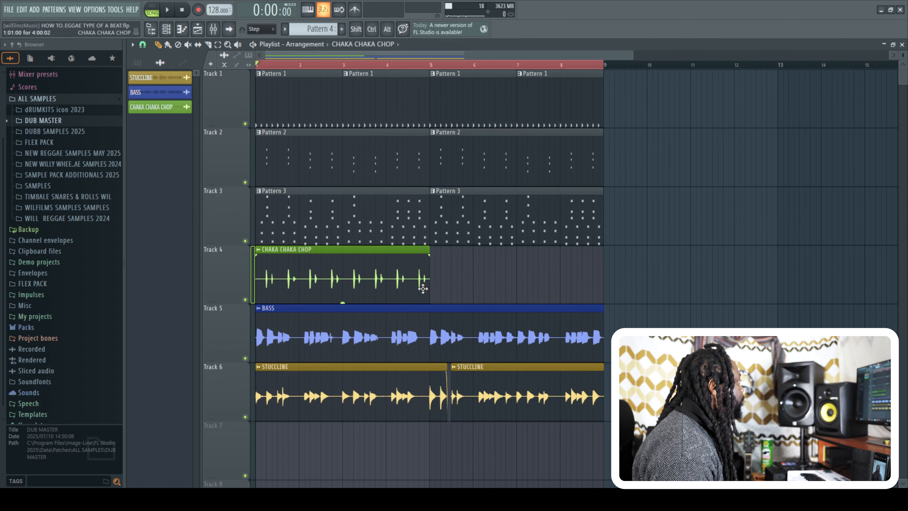
pyautogui.click(443, 280)
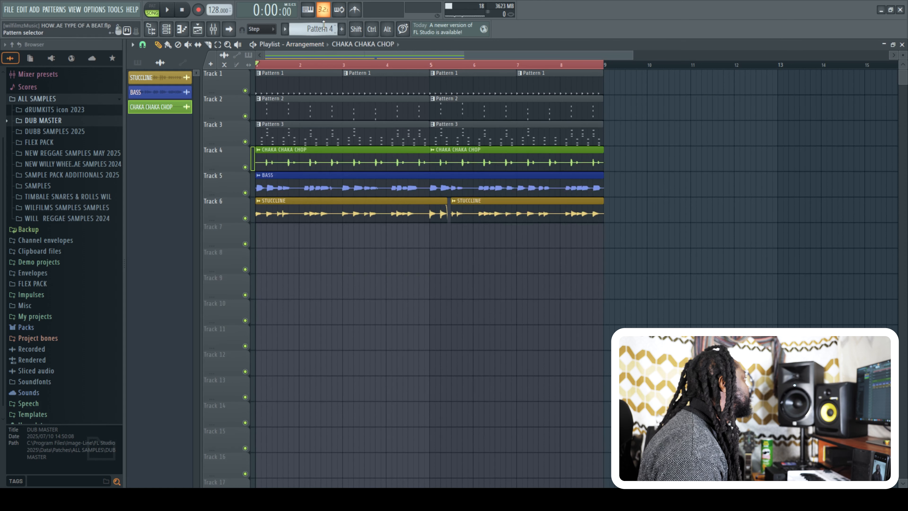
# Place a new empty pattern at bar 1 of Track 7, show all channels and select the Xpand!2 channel
pyautogui.scroll(1, 316, 29)
pyautogui.moveTo(297, 234); pyautogui.dragTo(284, 232)
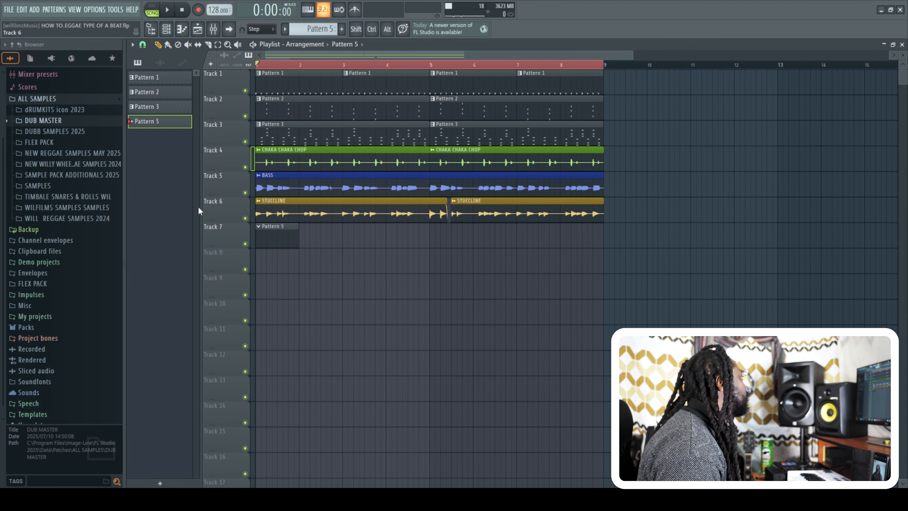
pyautogui.click(166, 30)
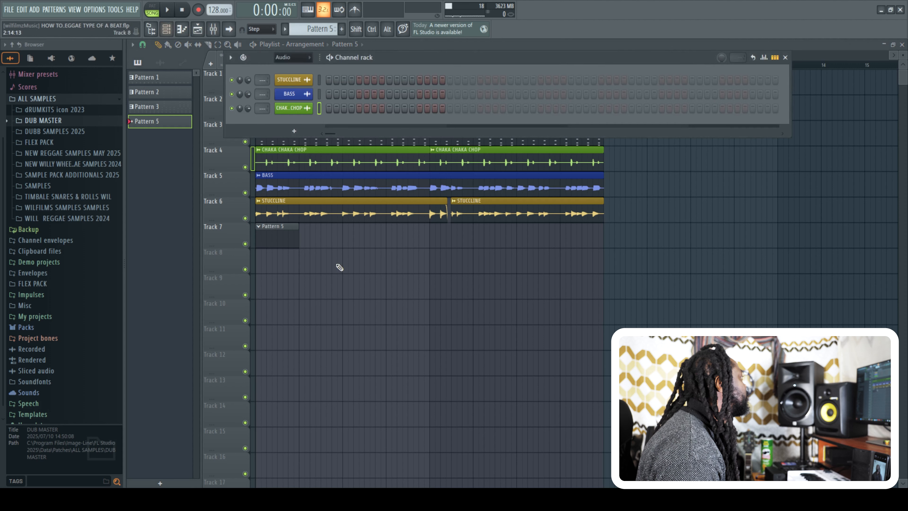
pyautogui.click(282, 58)
pyautogui.click(285, 67)
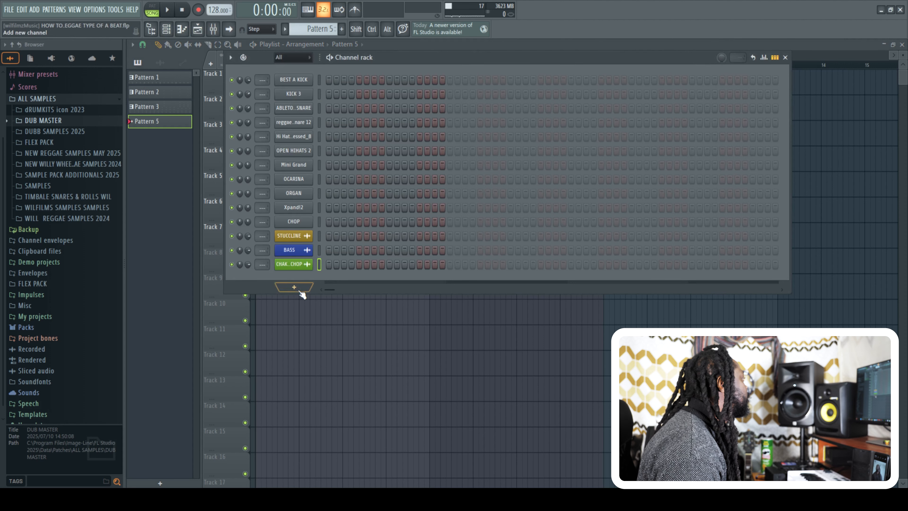
pyautogui.click(319, 207)
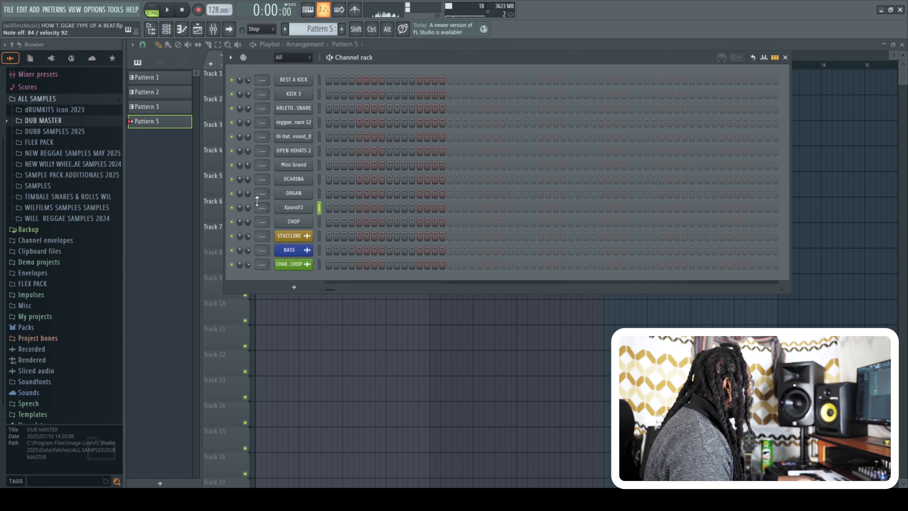
# Record a four-bar Xpand!2 part into the Track 7 pattern while the arrangement plays
pyautogui.click(166, 30)
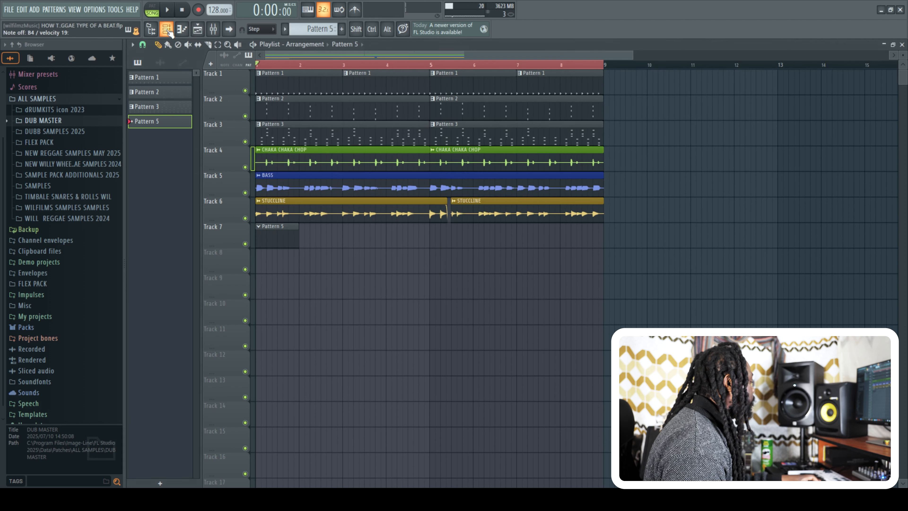
pyautogui.press('space')
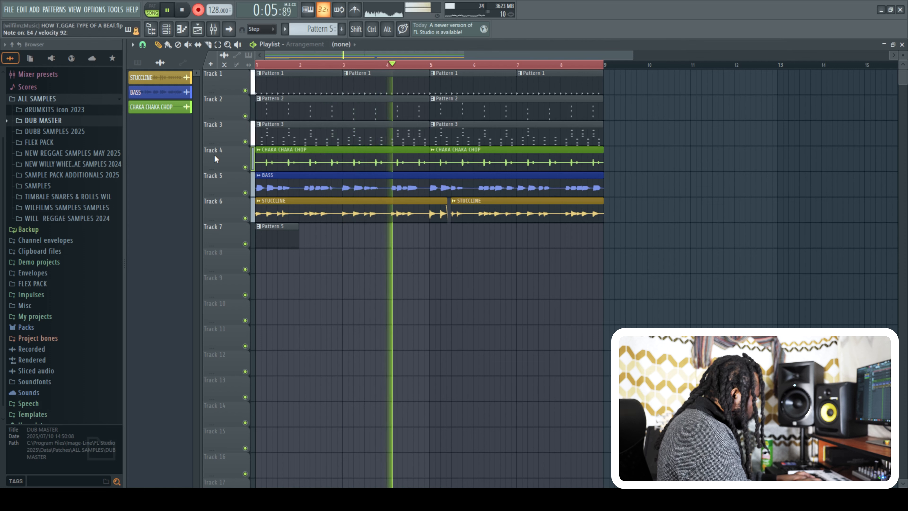
pyautogui.press('space')
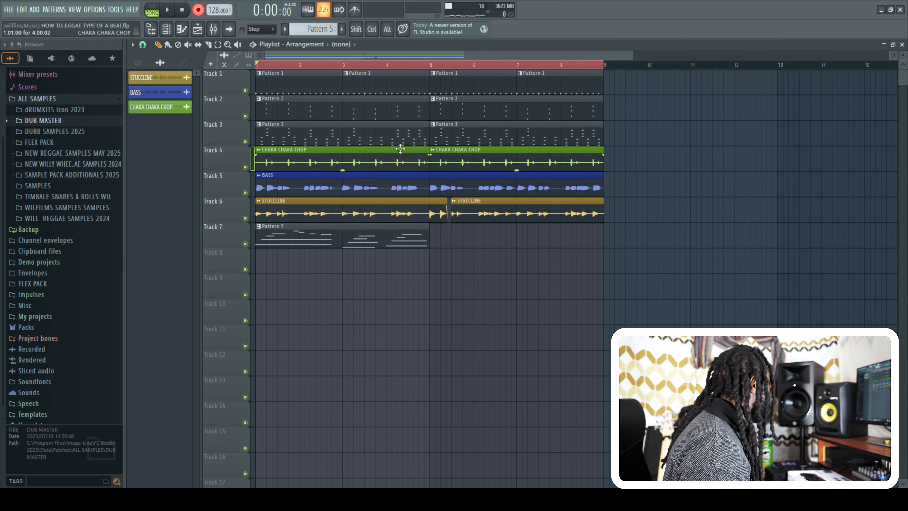
# Duplicate the whole arrangement to start at bar 9 and delete the copied Xpand!2 pattern from Track 7
pyautogui.hotkey('ctrl', 'a')
pyautogui.keyDown('shift'); pyautogui.moveTo(279, 87); pyautogui.dragTo(614, 109); pyautogui.keyUp('shift')
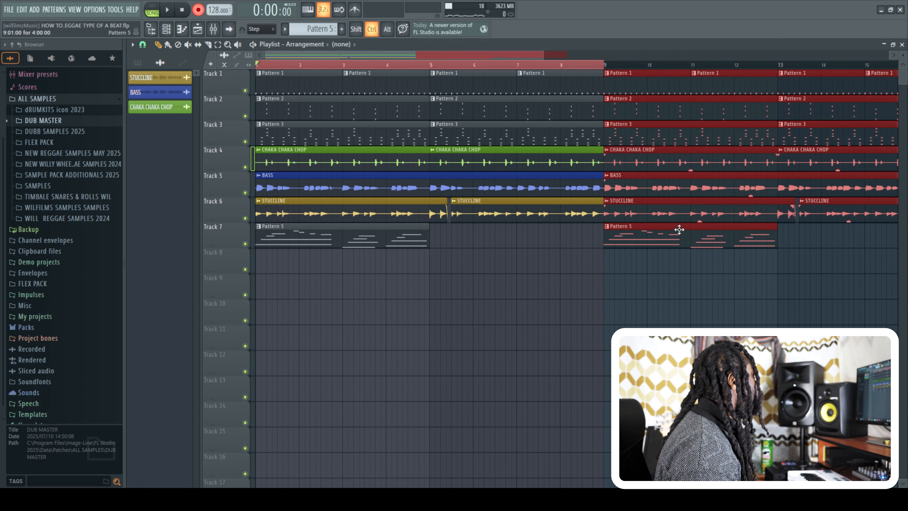
pyautogui.hotkey('ctrl', 'a')
pyautogui.rightClick(665, 237)
# Delete the two Pattern 1 clips in bars 1 to 4 of Track 1 and play the start briefly
pyautogui.rightClick(328, 86)
pyautogui.press('space')
pyautogui.rightClick(403, 81)
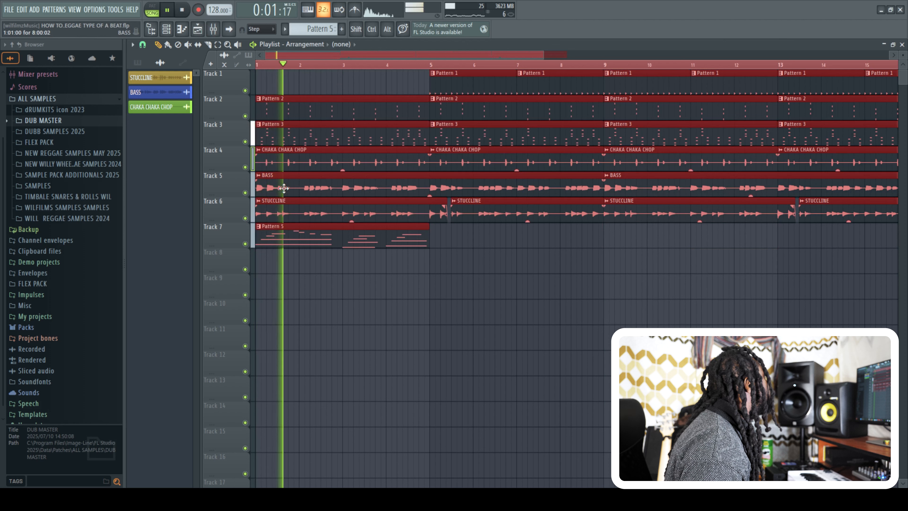
pyautogui.click(323, 289)
pyautogui.rightClick(323, 289)
pyautogui.press('space')
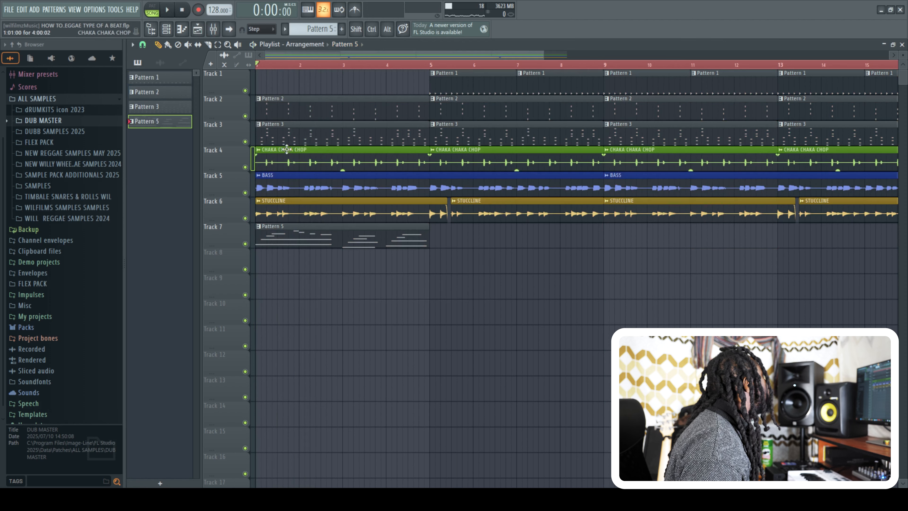
# Trim the first BASS and STUCCLINE clips so both start at bar 5, and play the intro
pyautogui.moveTo(256, 190); pyautogui.dragTo(430, 190)
pyautogui.press('space')
pyautogui.press('space')
pyautogui.moveTo(259, 213); pyautogui.dragTo(418, 216)
pyautogui.press('space')
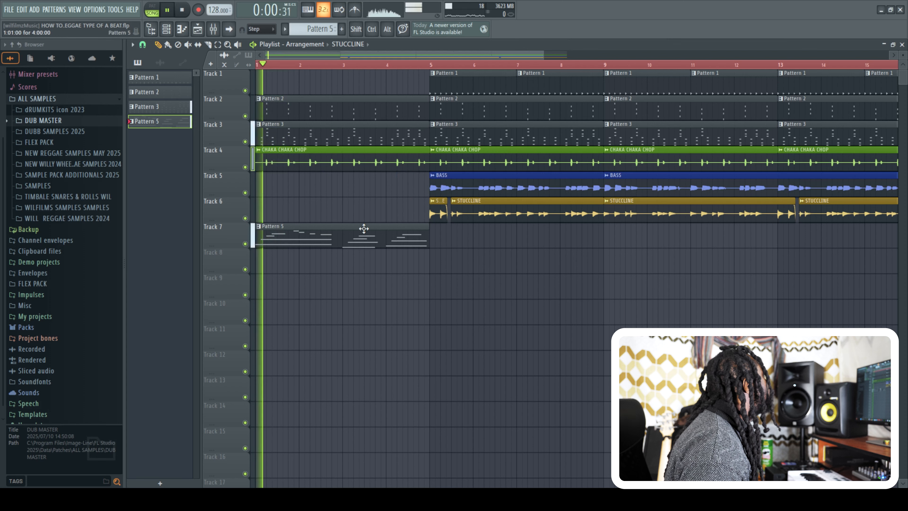
pyautogui.moveTo(567, 54); pyautogui.dragTo(752, 54)
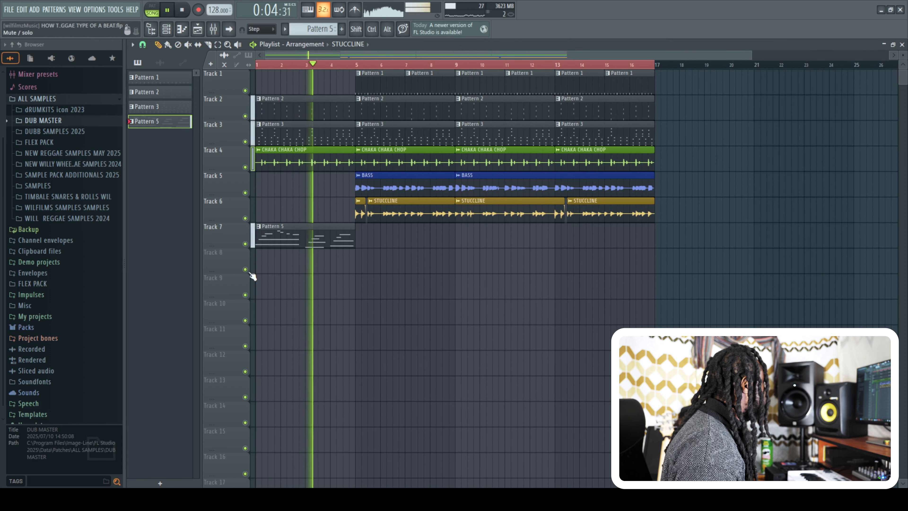
# Place another new empty pattern at the start of Track 8 and select the ORGAN channel
pyautogui.click(303, 237)
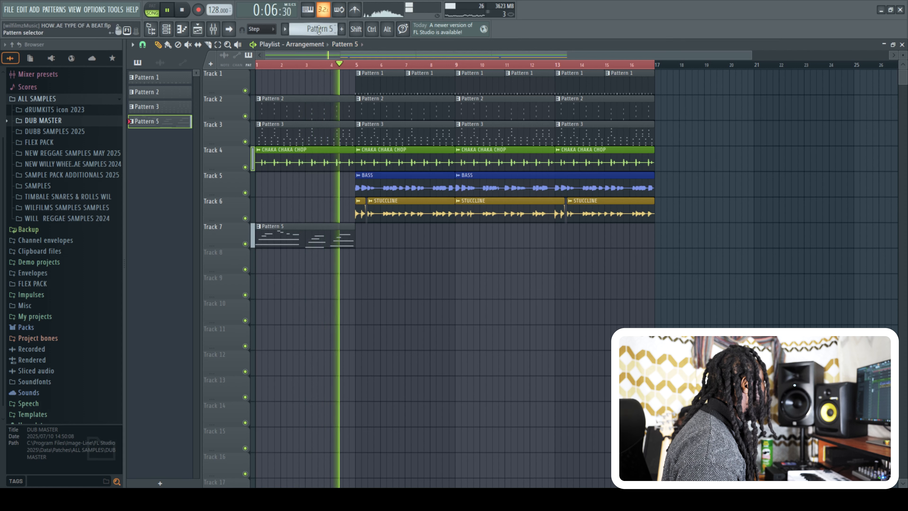
pyautogui.click(342, 29)
pyautogui.press('space')
pyautogui.click(265, 258)
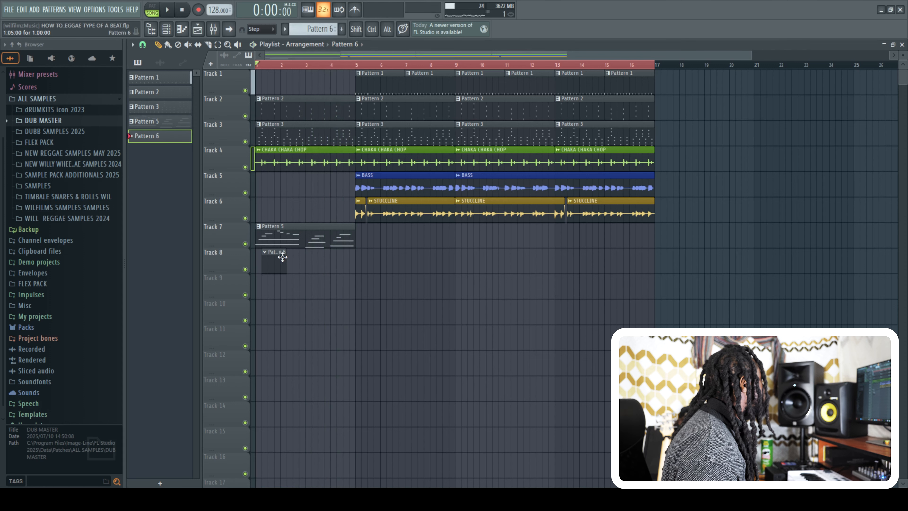
pyautogui.click(167, 30)
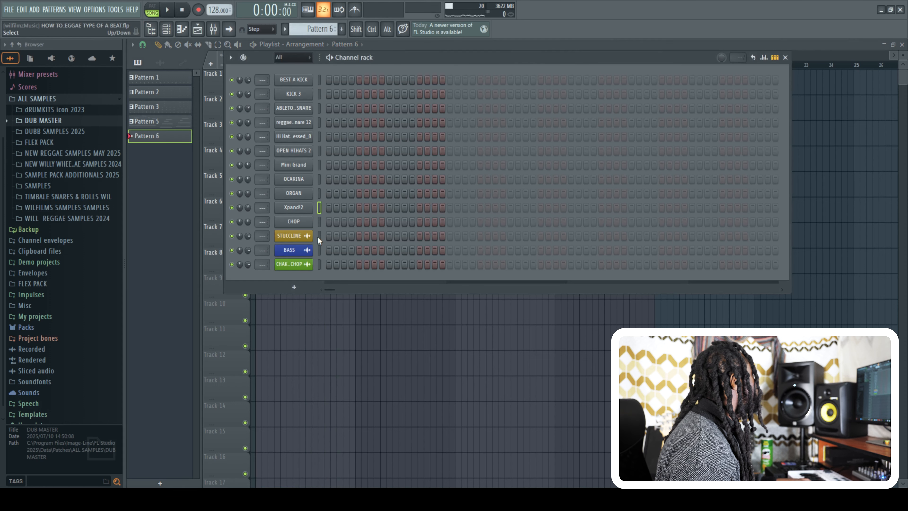
pyautogui.click(320, 193)
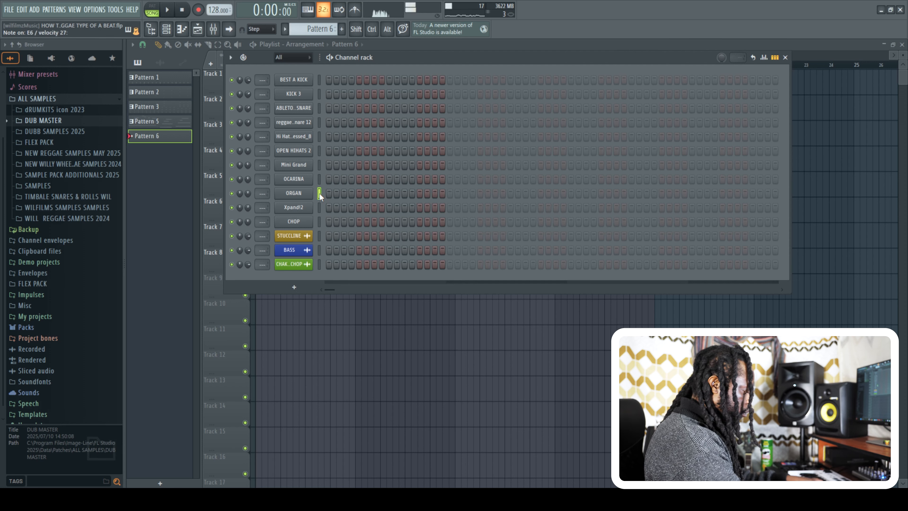
# Record a four-bar organ part into the Track 8 pattern while the arrangement plays
pyautogui.click(164, 30)
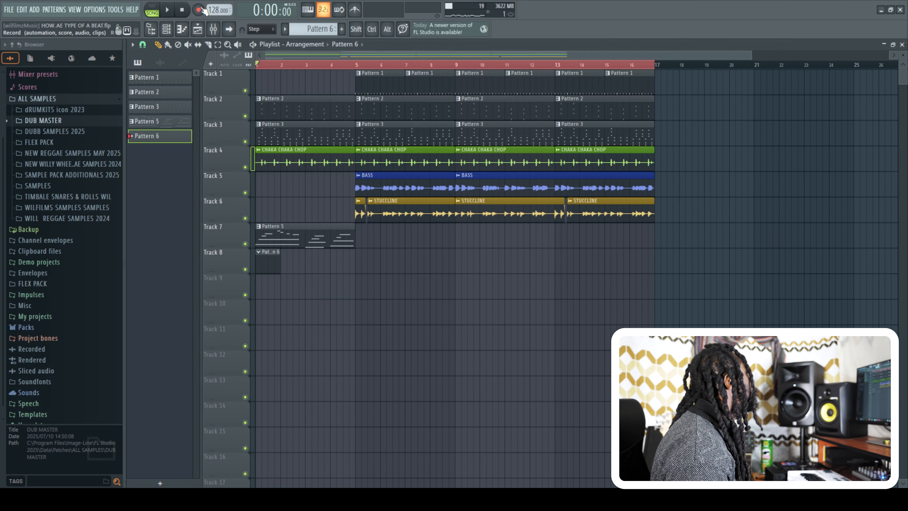
pyautogui.click(199, 10)
pyautogui.press('space')
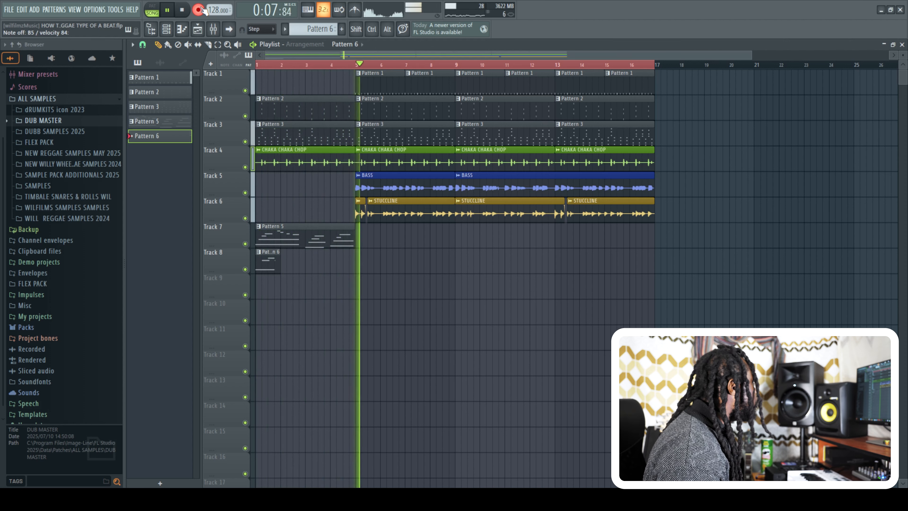
pyautogui.press('space')
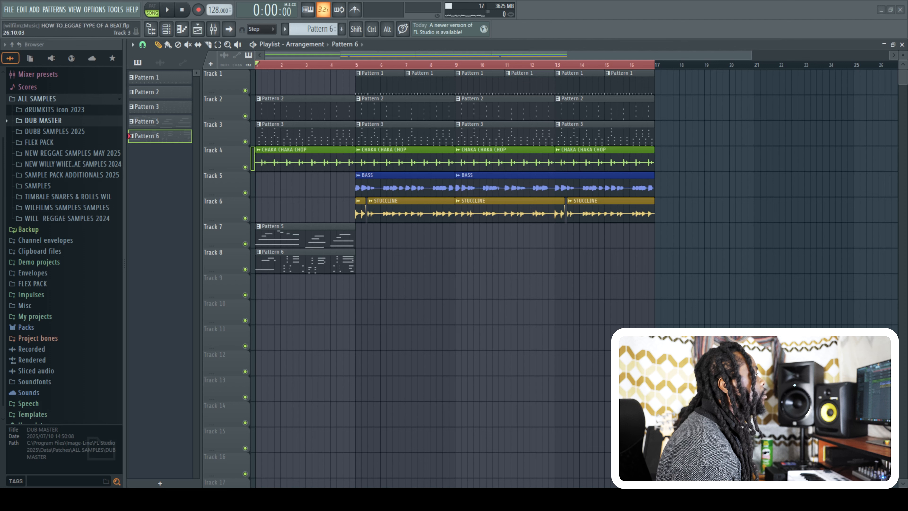
# Place two TAMBORINE clips back to back on Track 9 from bar 5 and play the arrangement from there
pyautogui.moveTo(511, 271); pyautogui.dragTo(356, 291)
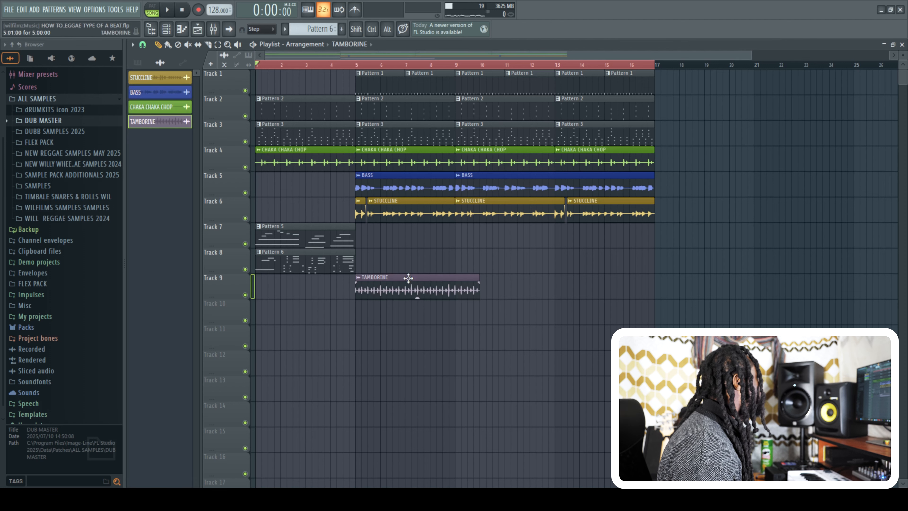
pyautogui.click(358, 65)
pyautogui.press('space')
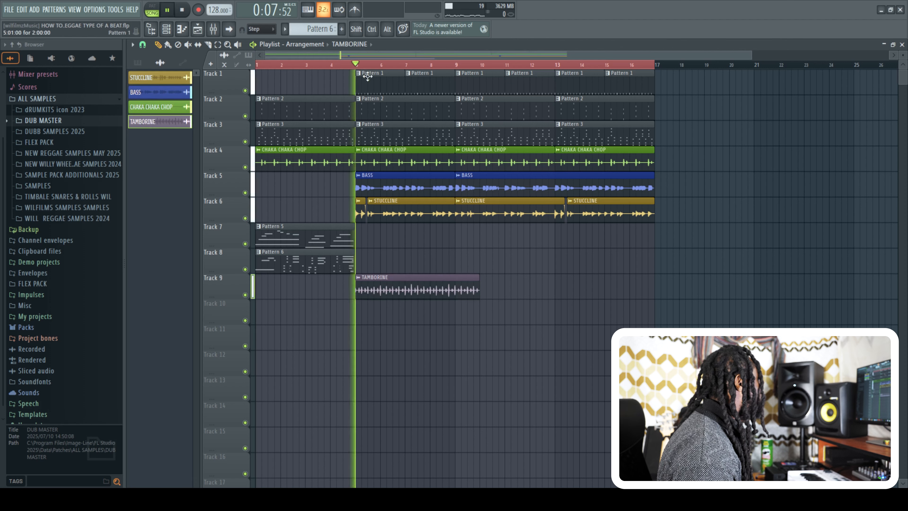
pyautogui.click(487, 288)
pyautogui.moveTo(511, 285); pyautogui.dragTo(504, 286)
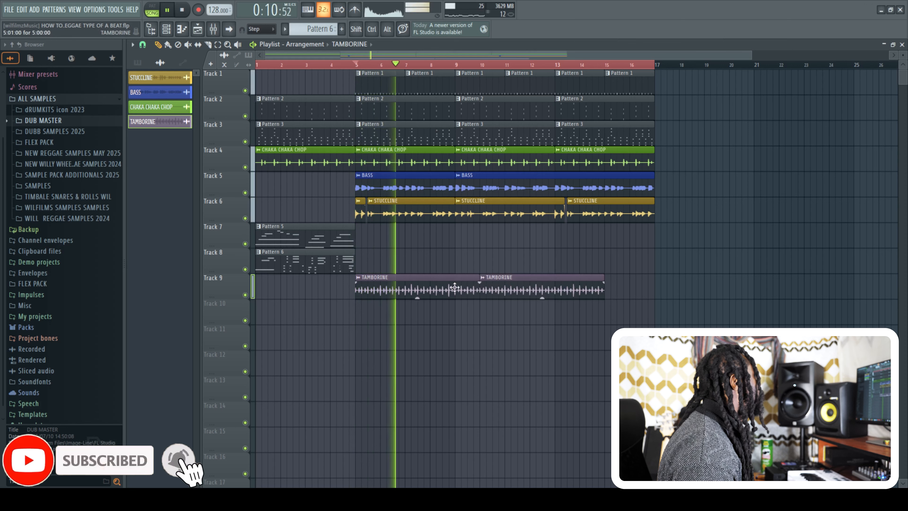
# Lower the TAMBORINE channel's volume in the Channel rack and listen to the arrangement from bar 5
pyautogui.moveTo(751, 56); pyautogui.dragTo(463, 66)
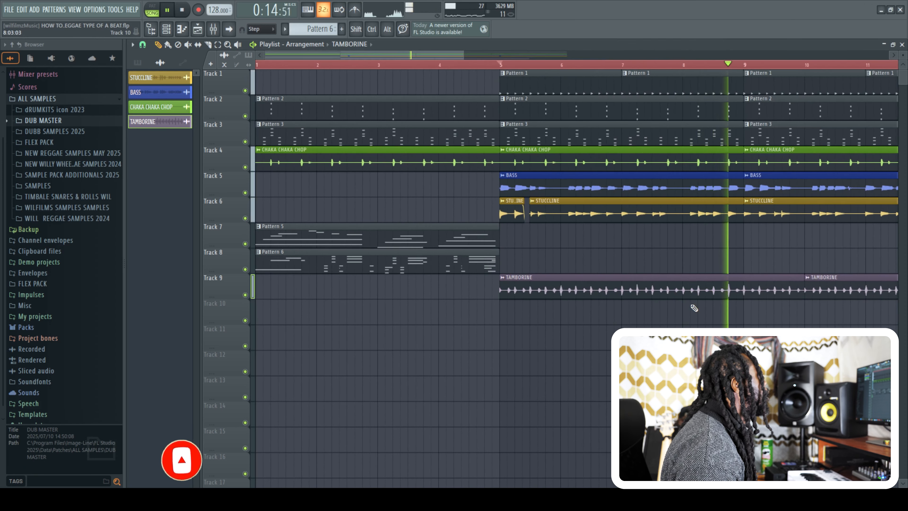
pyautogui.press('space')
pyautogui.press('space')
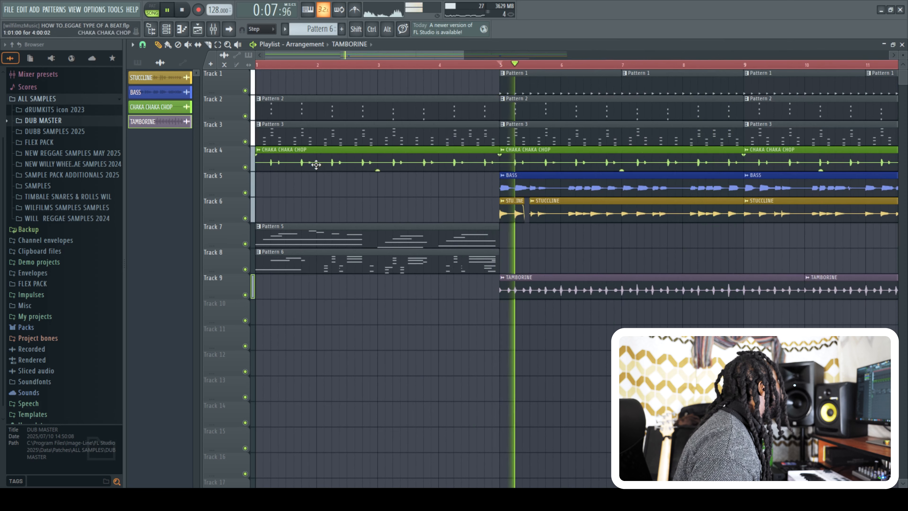
pyautogui.press('space')
pyautogui.click(168, 31)
pyautogui.press('space')
pyautogui.press('space')
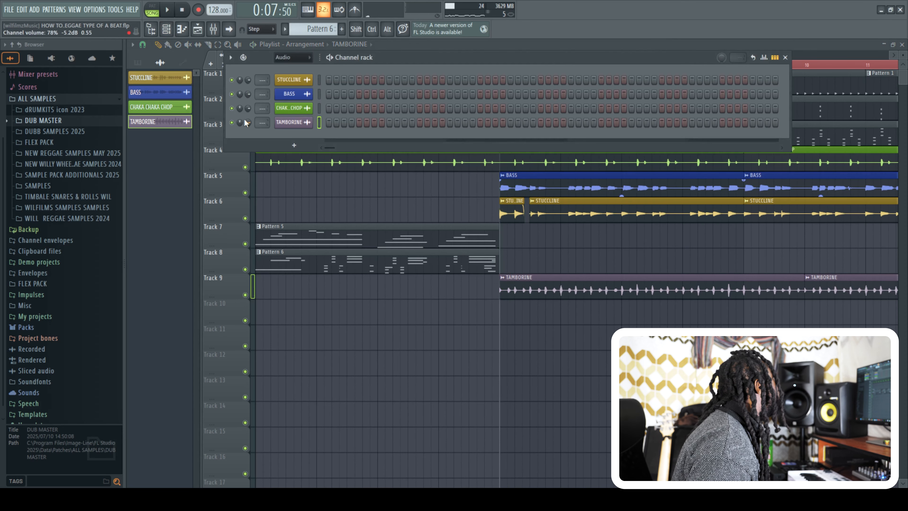
pyautogui.moveTo(249, 124); pyautogui.dragTo(250, 142)
pyautogui.press('space')
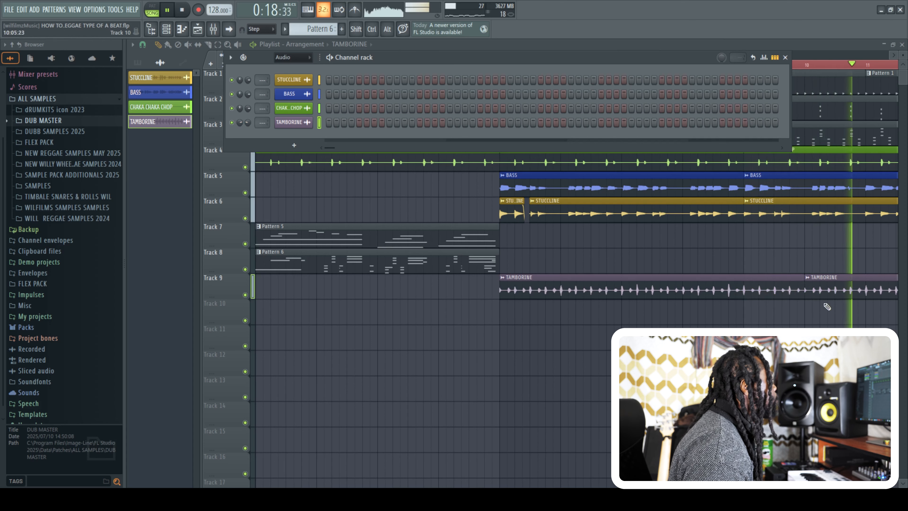
# Add a third TAMBORINE clip at bar 15 of Track 9 and trim its end to bar 17
pyautogui.click(786, 58)
pyautogui.press('space')
pyautogui.press('space')
pyautogui.scroll(-3, 643, 222)
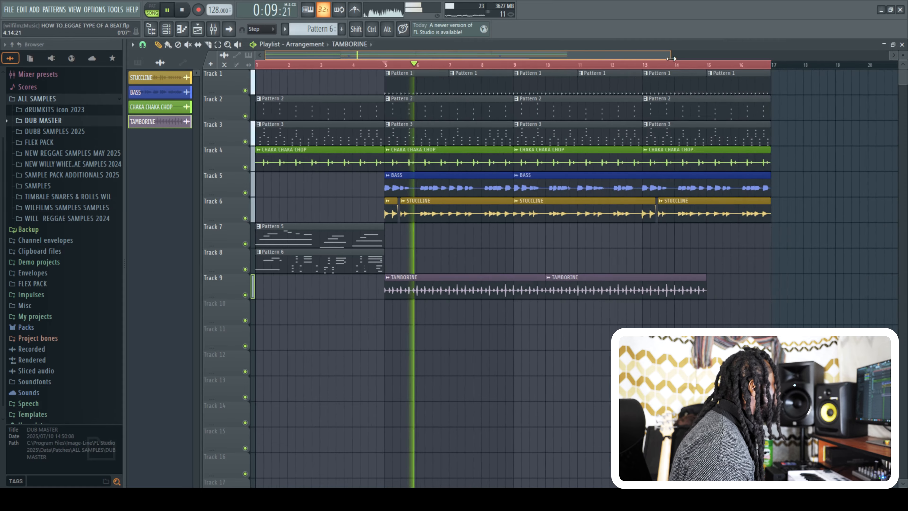
pyautogui.click(629, 290)
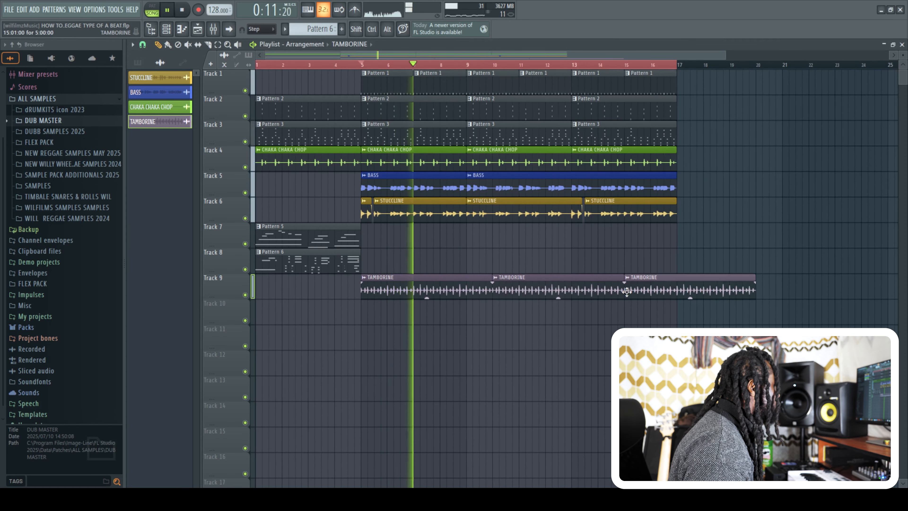
pyautogui.moveTo(743, 294); pyautogui.dragTo(676, 293)
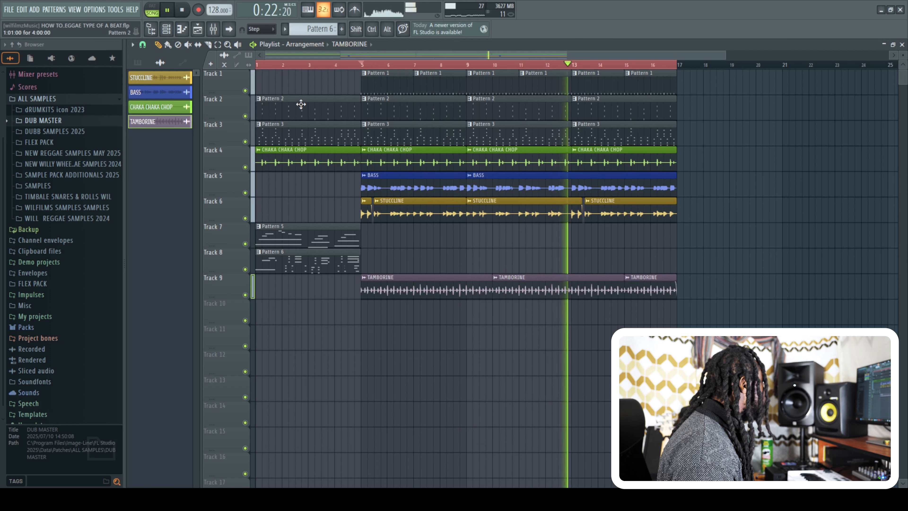
# Return playback to the start, show all channels in the Channel rack, and add a Hybrid instrument channel
pyautogui.press('space')
pyautogui.click(264, 64)
pyautogui.click(167, 29)
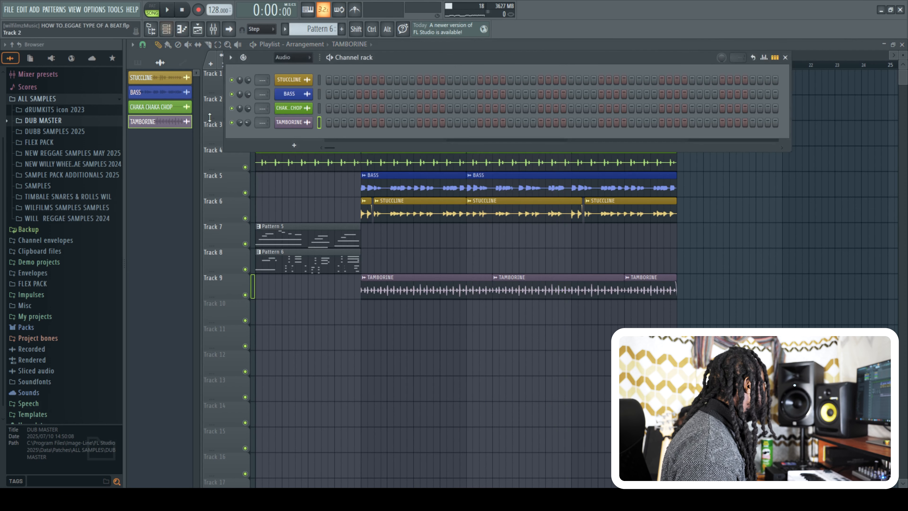
pyautogui.click(291, 57)
pyautogui.click(282, 67)
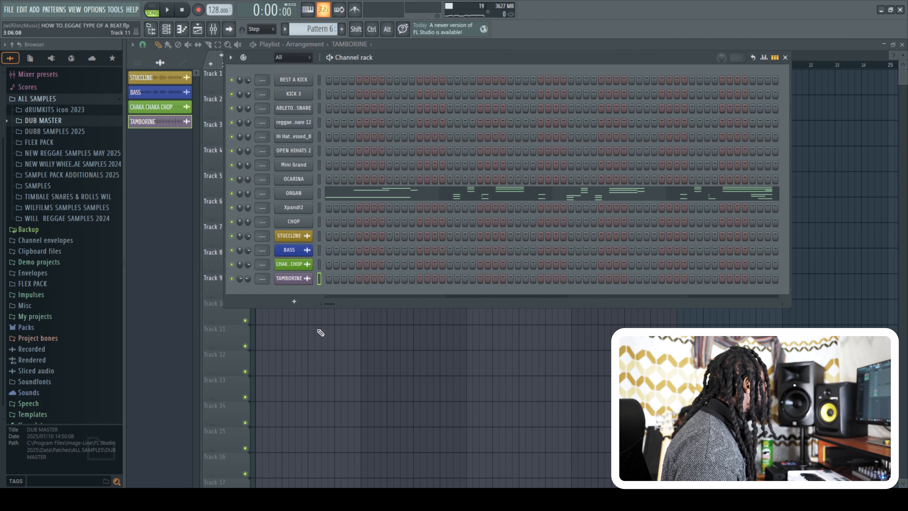
pyautogui.click(298, 304)
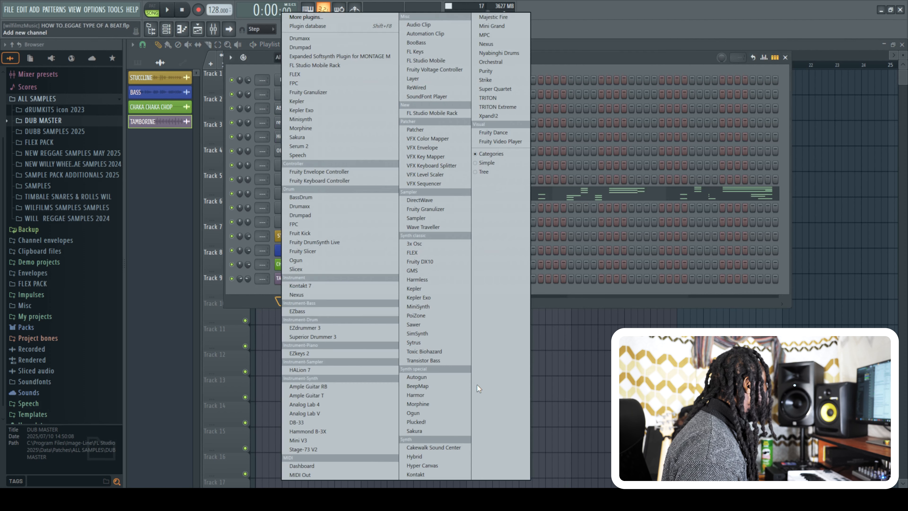
pyautogui.click(420, 456)
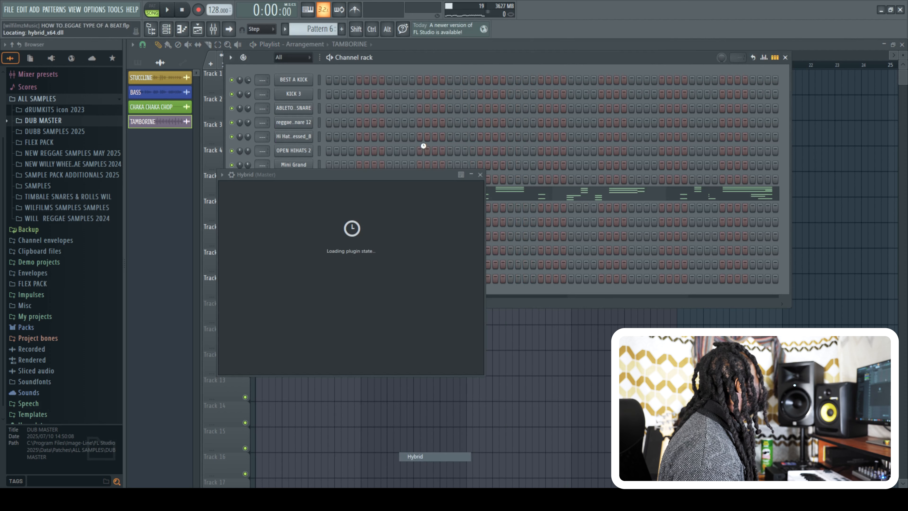
# Load the 09 Phaser Stage Piano preset from Hybrid's 15 Keyboards category
pyautogui.click(497, 190)
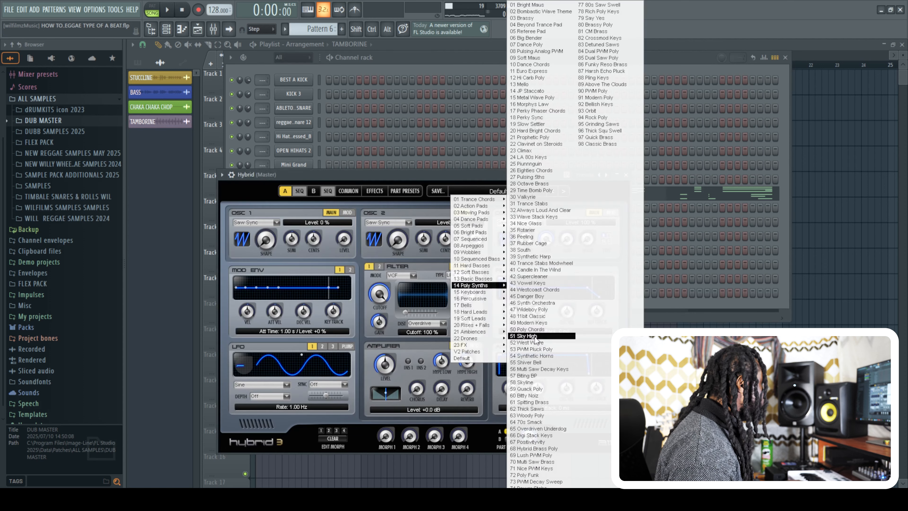
pyautogui.moveTo(492, 287)
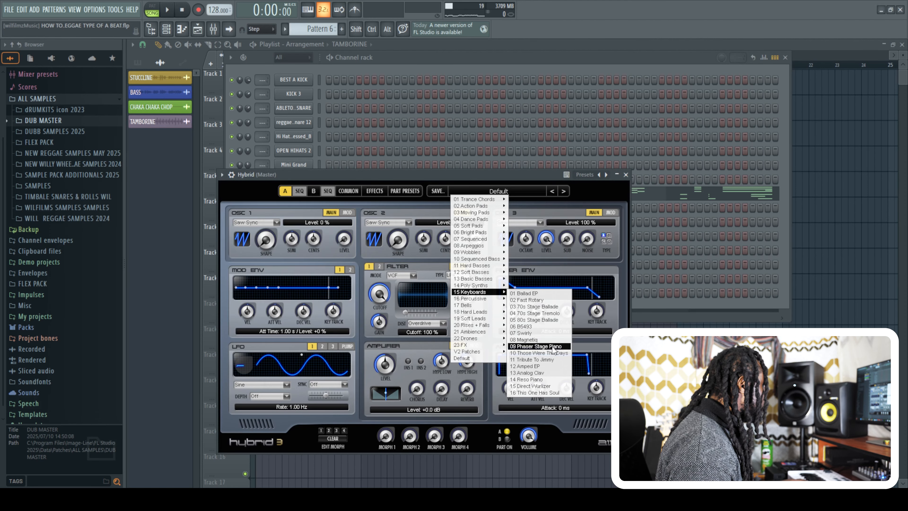
pyautogui.click(552, 347)
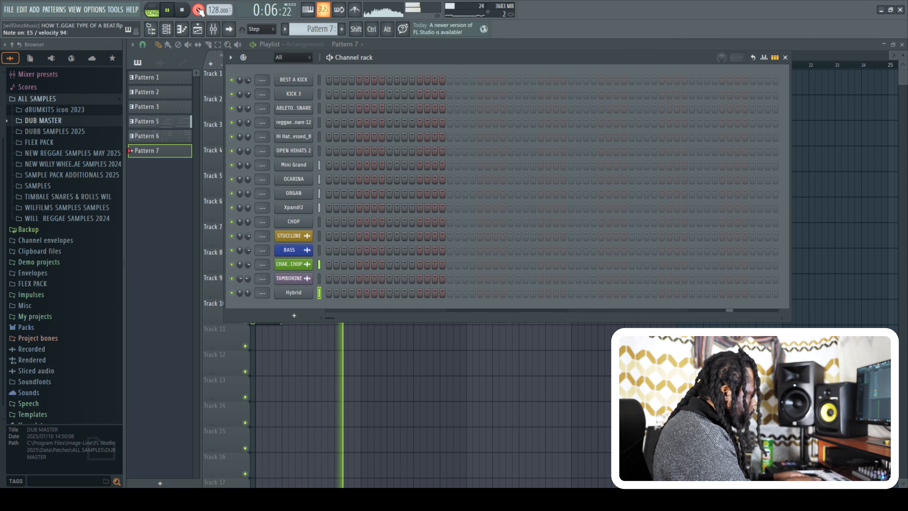
# Record a four-bar Hybrid chord part into Pattern 7 and play it back briefly
pyautogui.press('space')
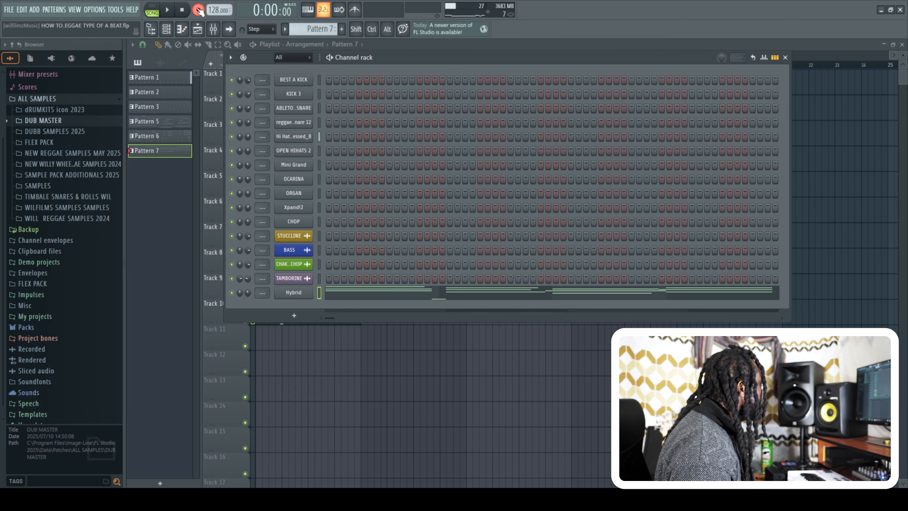
pyautogui.press('space')
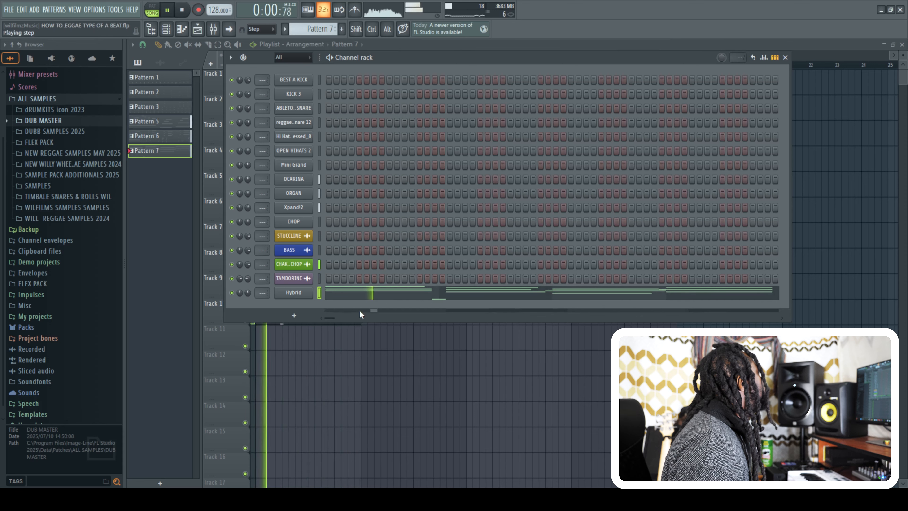
pyautogui.press('space')
# In the Hybrid piano roll, align the bar 2 chord and the last C#5 to their bar starts, and lengthen the short chord notes
pyautogui.click(464, 297)
pyautogui.press('space')
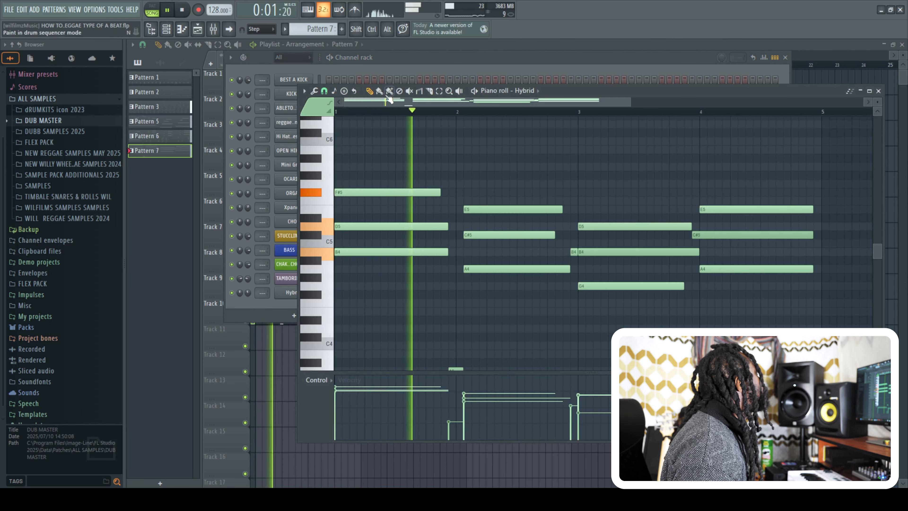
pyautogui.moveTo(505, 315); pyautogui.dragTo(478, 208)
pyautogui.press('space')
pyautogui.press('space')
pyautogui.moveTo(548, 236); pyautogui.dragTo(573, 243)
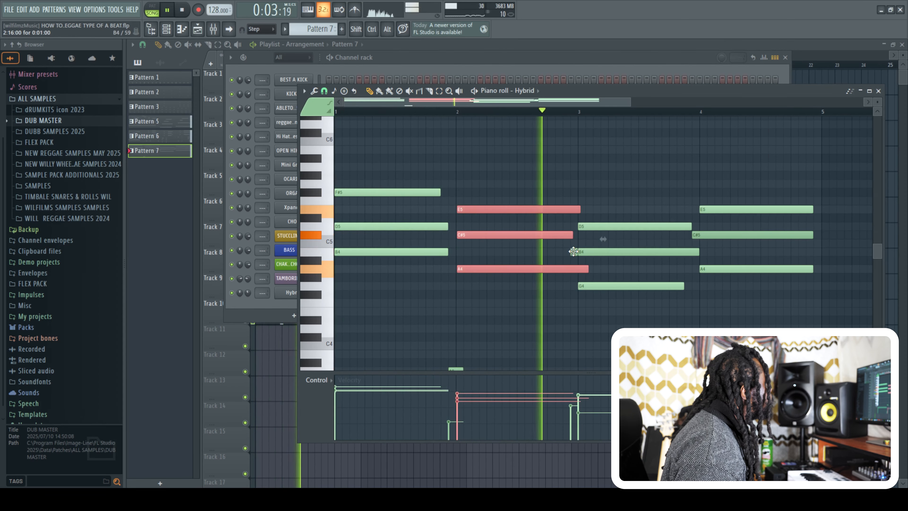
pyautogui.moveTo(711, 237); pyautogui.dragTo(718, 239)
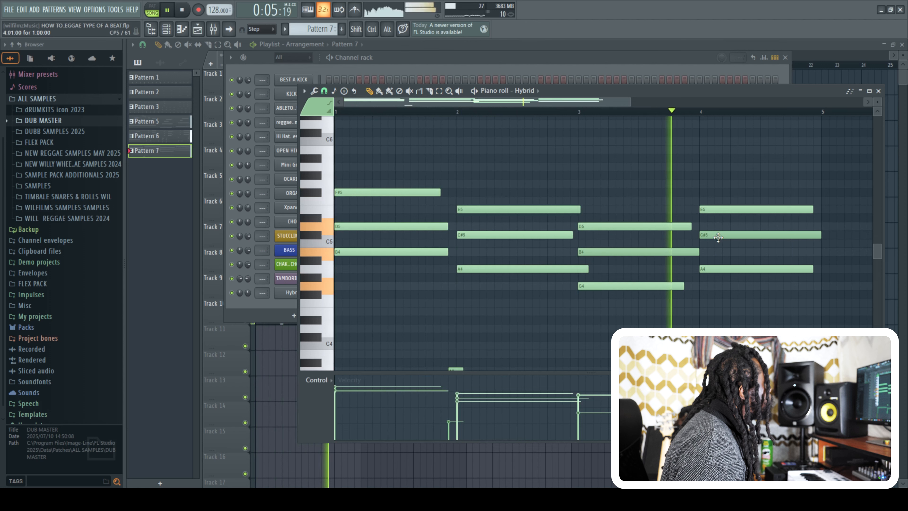
pyautogui.moveTo(684, 286); pyautogui.dragTo(697, 287)
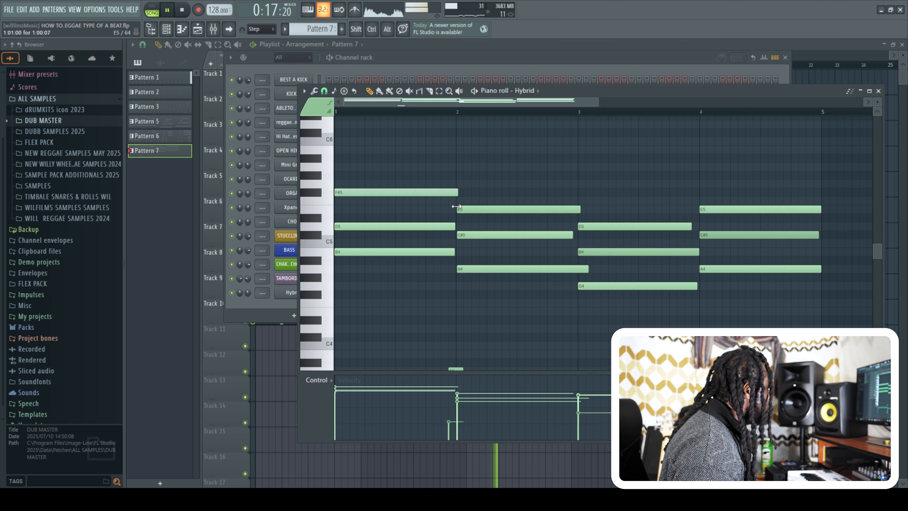
# Add another Xpand!2 channel and set part A to Soft Legato Strings from the 014 Strings category
pyautogui.click(296, 329)
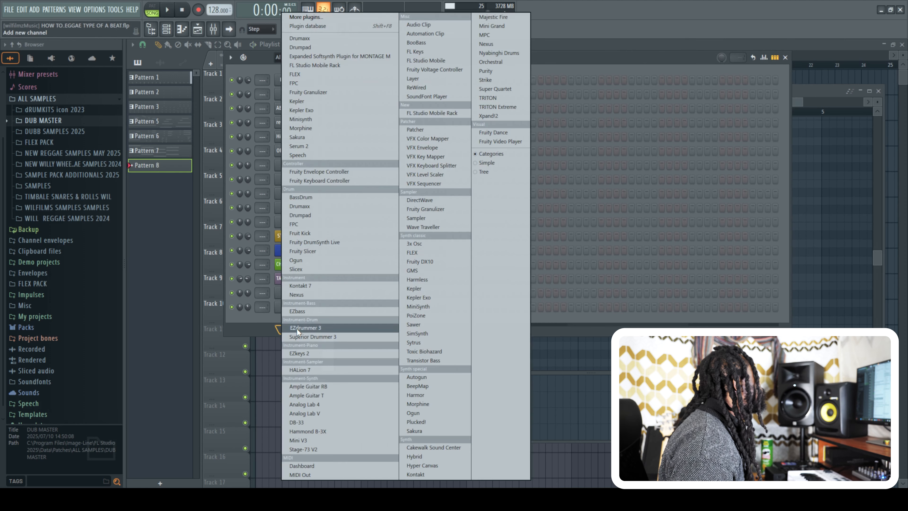
pyautogui.click(500, 118)
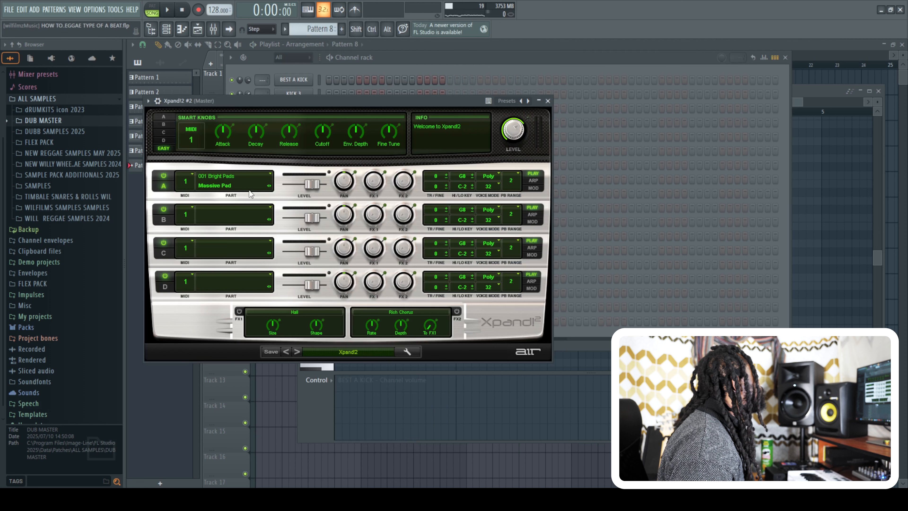
pyautogui.click(234, 175)
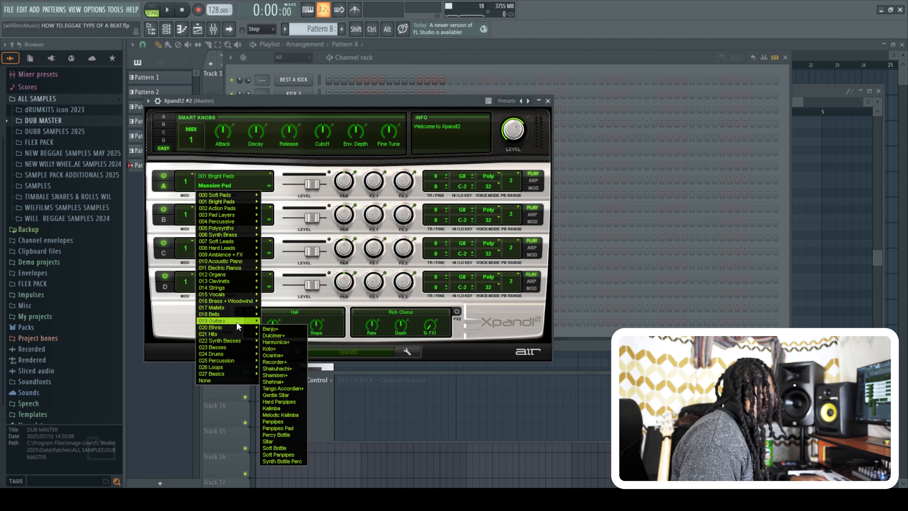
pyautogui.moveTo(234, 255)
pyautogui.moveTo(232, 301)
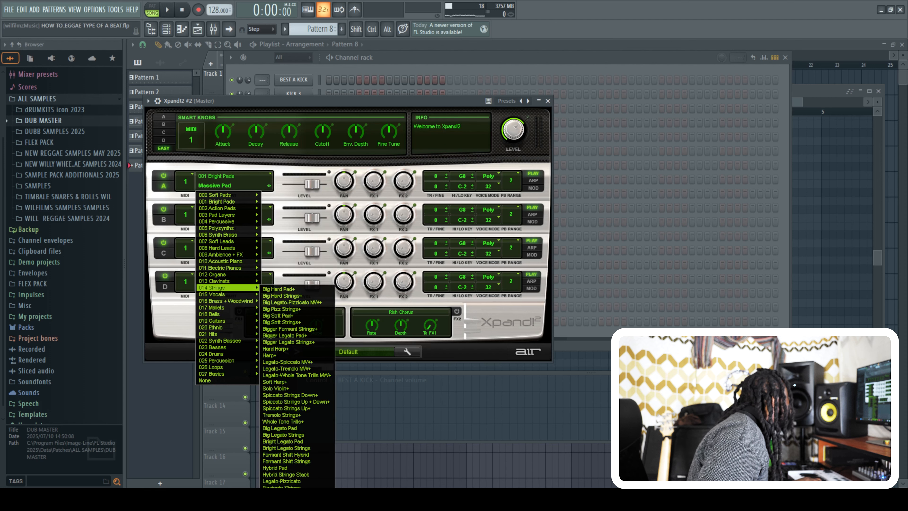
pyautogui.click(281, 486)
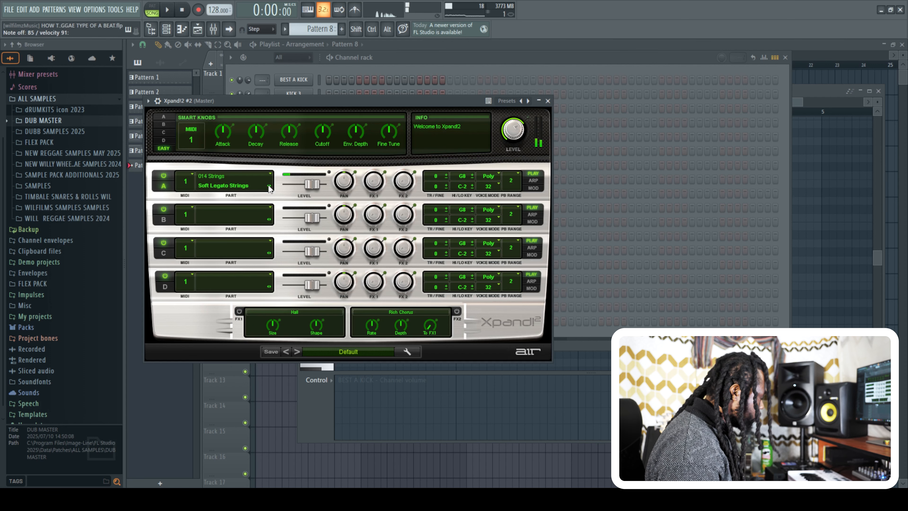
pyautogui.click(548, 101)
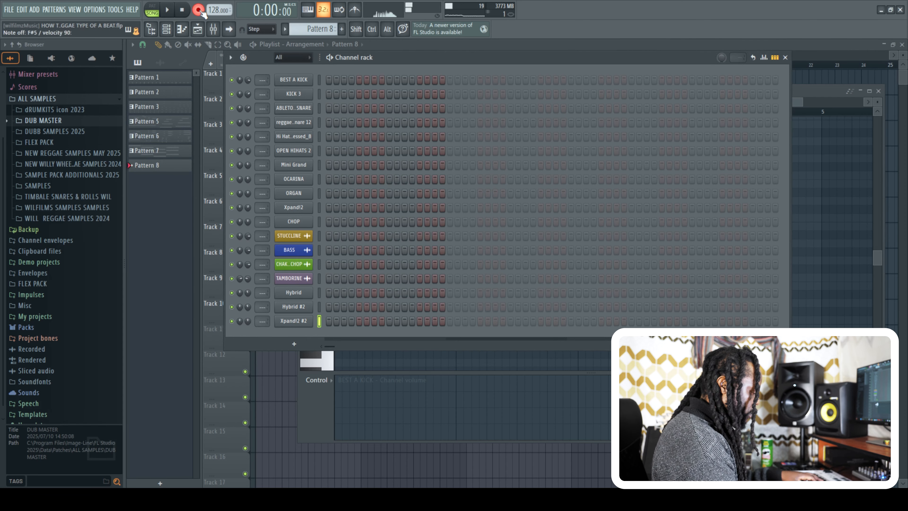
# Record a strings melody into Pattern 8 while the arrangement plays, and close the Channel rack and piano roll
pyautogui.press('space')
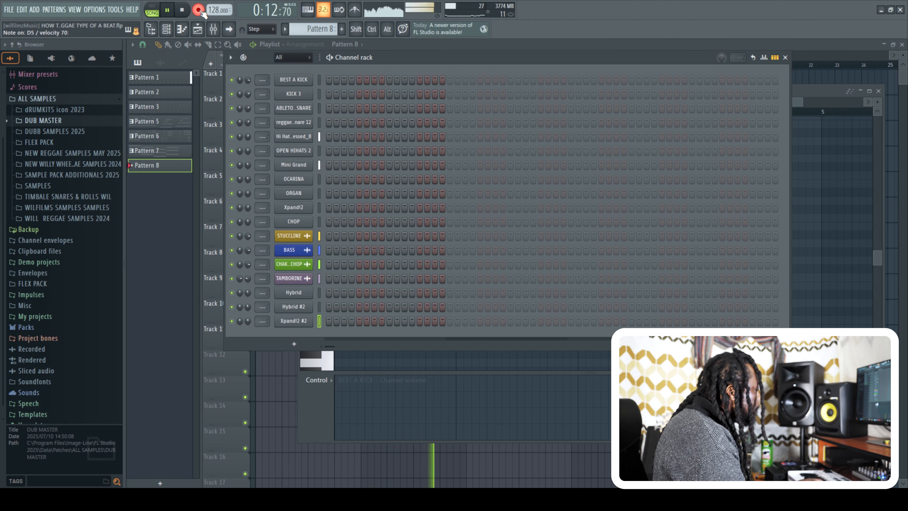
pyautogui.click(201, 11)
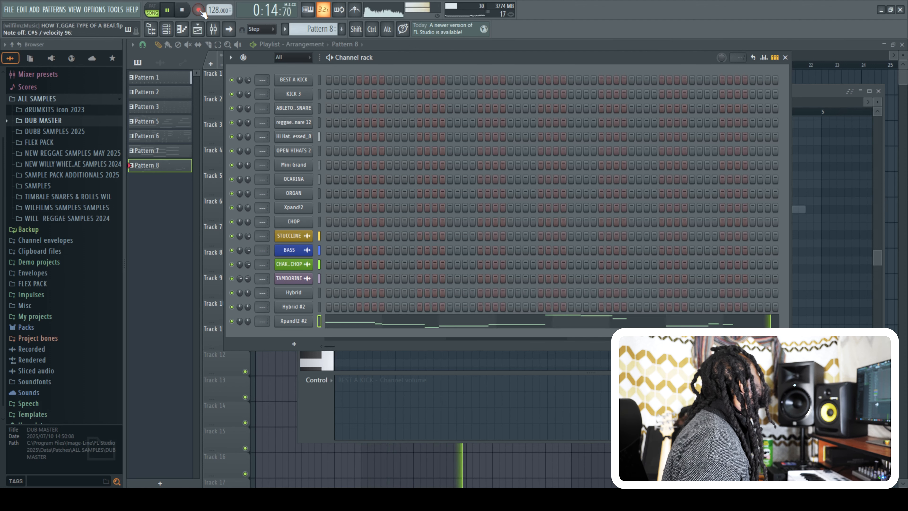
pyautogui.click(167, 30)
pyautogui.press('space')
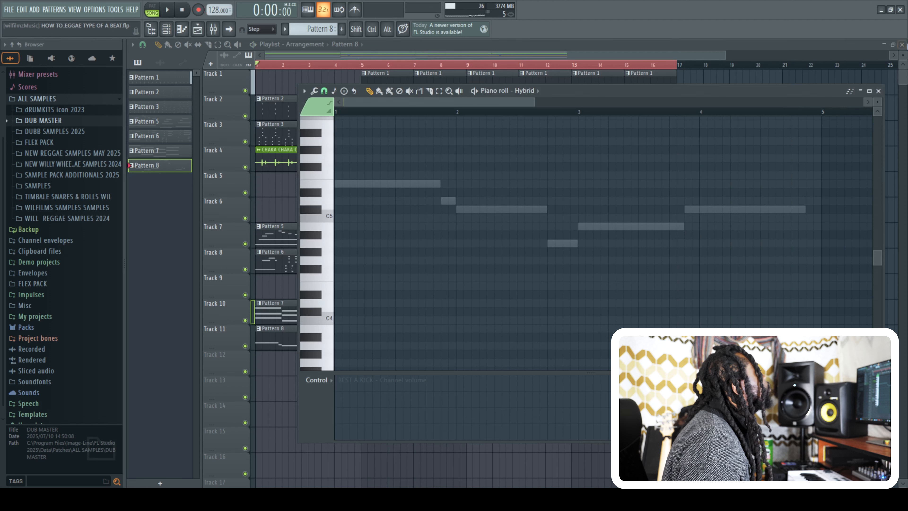
pyautogui.click(879, 91)
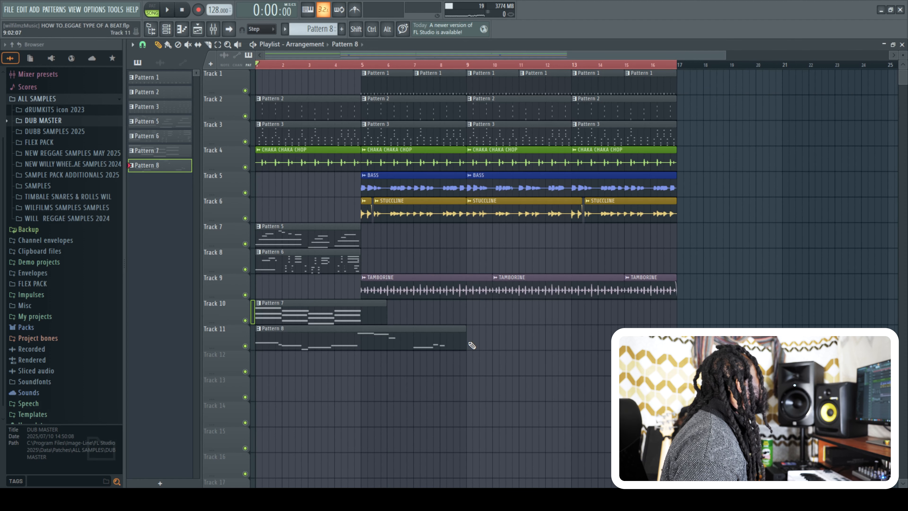
# Trim the Pattern 8 clip on Track 11 and the Pattern 7 clip on Track 10 to end at bar 5
pyautogui.moveTo(465, 345); pyautogui.dragTo(370, 360)
pyautogui.press('space')
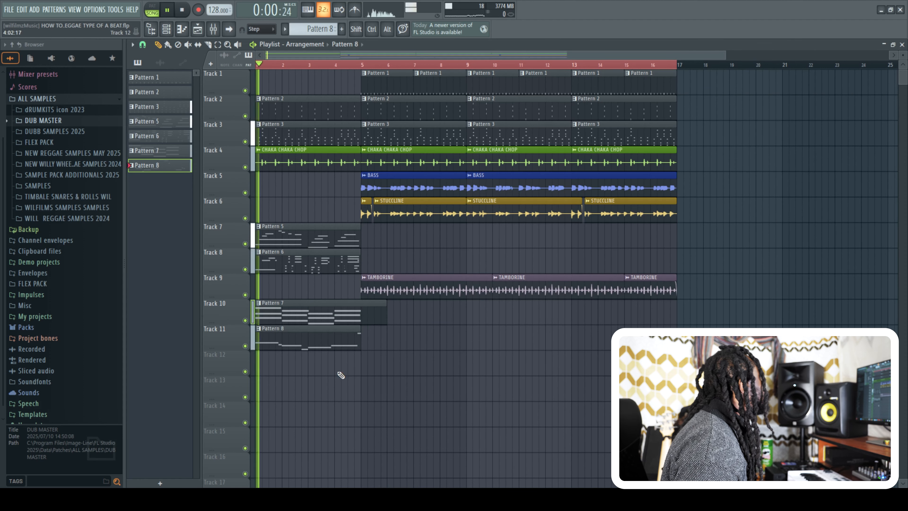
pyautogui.moveTo(383, 315); pyautogui.dragTo(361, 316)
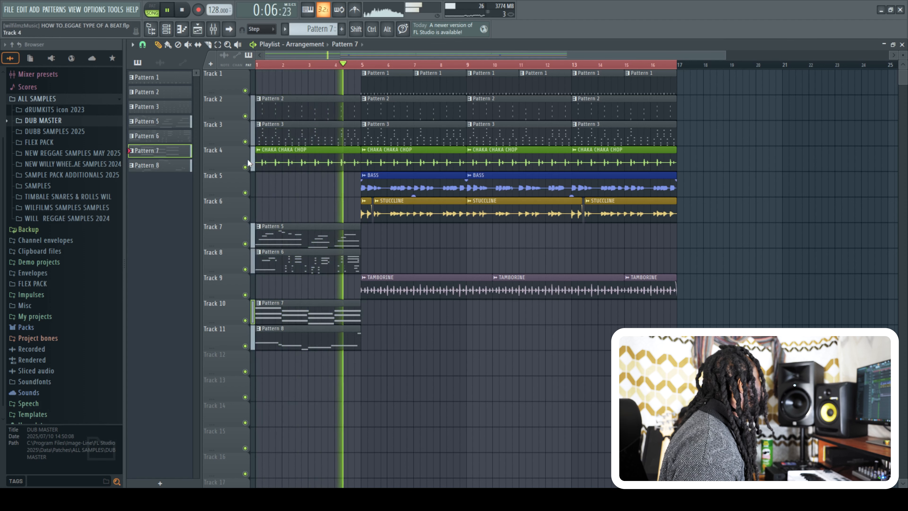
# Create Pattern 9, place it on Track 12 at bar 5, and set the playback start to bar 5
pyautogui.press('space')
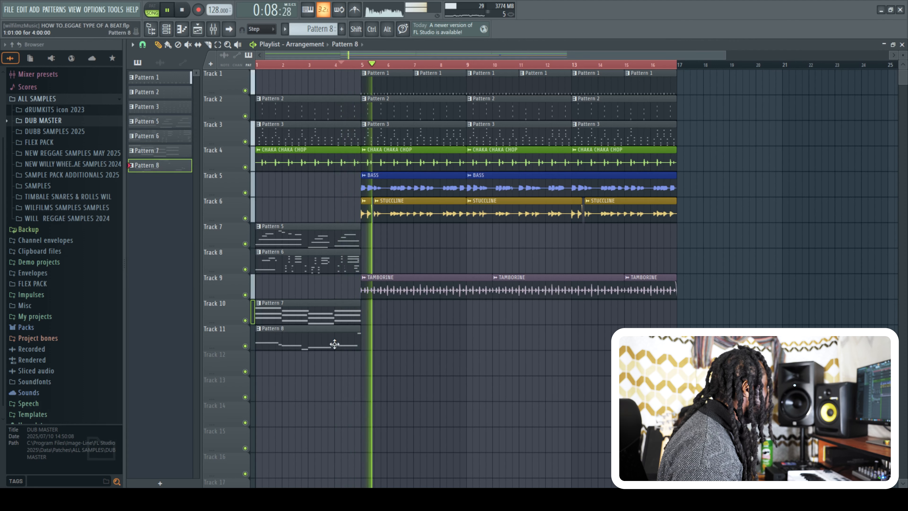
pyautogui.press('F4')
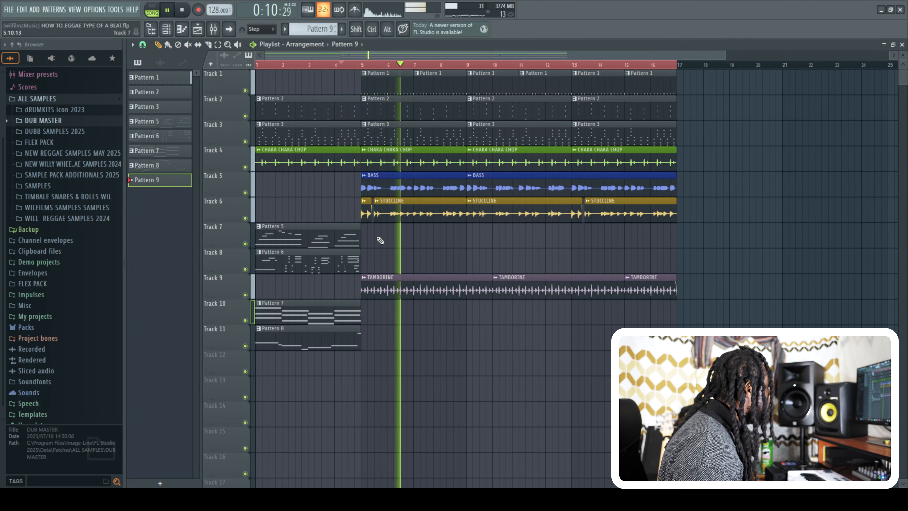
pyautogui.click(362, 361)
pyautogui.press('space')
pyautogui.click(362, 66)
# Record an ORGAN channel part into Pattern 9 on Track 12 while the arrangement plays from bar 5 to bar 17
pyautogui.click(166, 29)
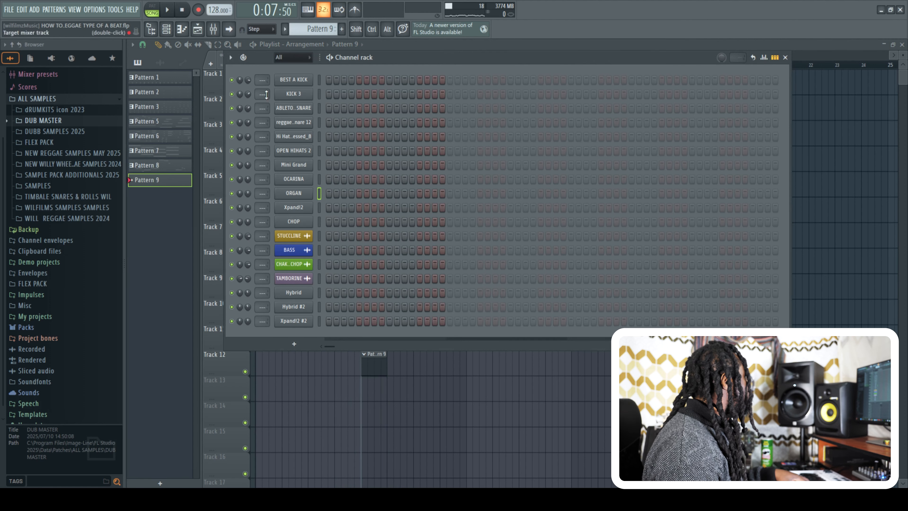
pyautogui.click(166, 29)
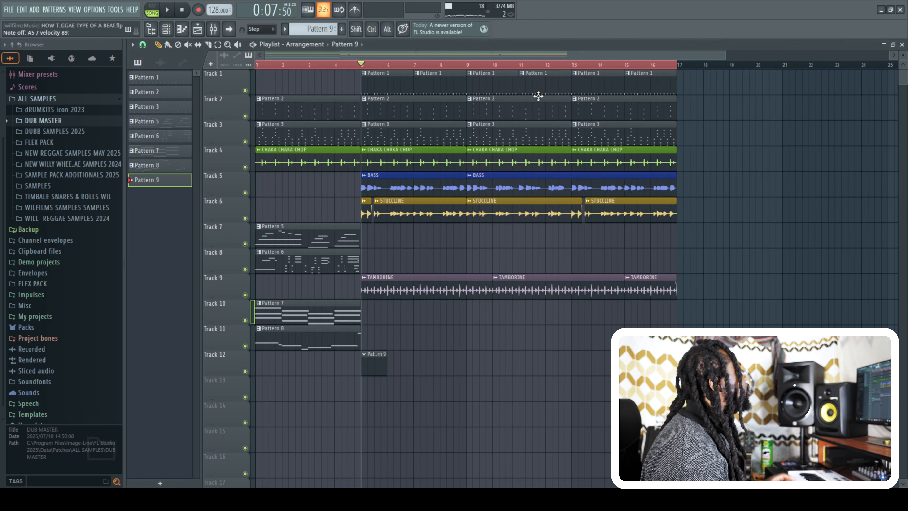
pyautogui.moveTo(726, 51); pyautogui.dragTo(647, 55)
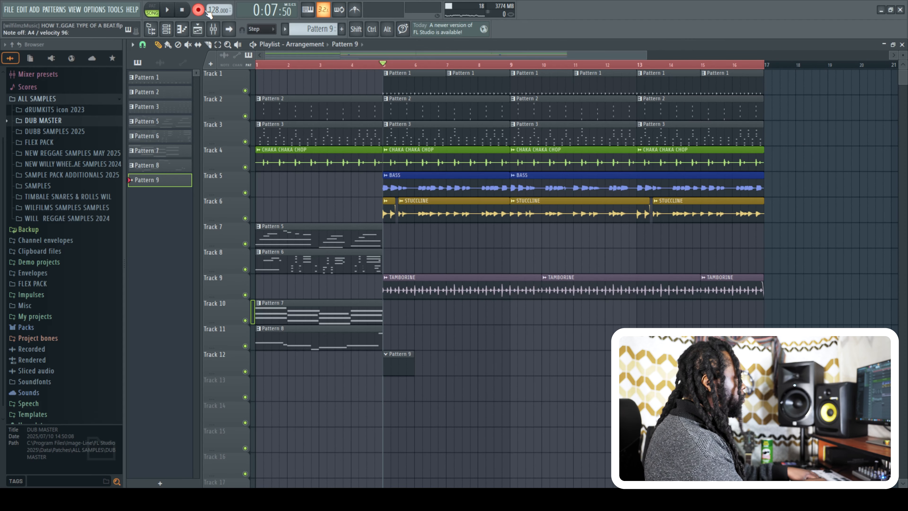
pyautogui.press('space')
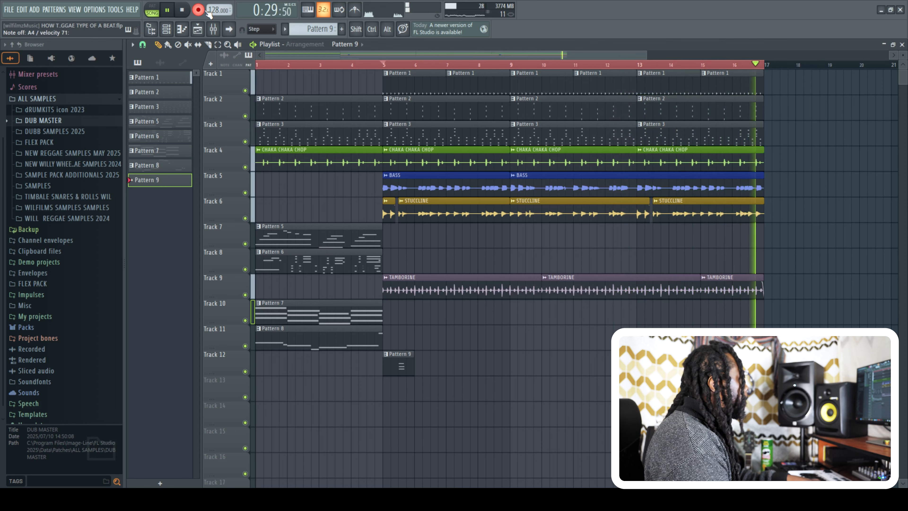
pyautogui.press('space')
pyautogui.moveTo(903, 55); pyautogui.dragTo(869, 59)
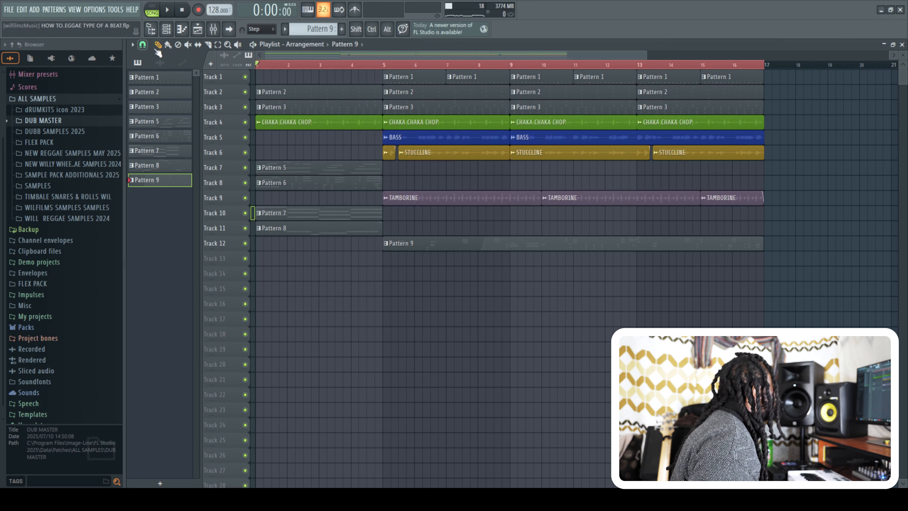
# Open the mixer and examine the effects on the COMPRESSOR, REVERB and DELAY tracks, including the compressor's Combustor plugin
pyautogui.click(218, 31)
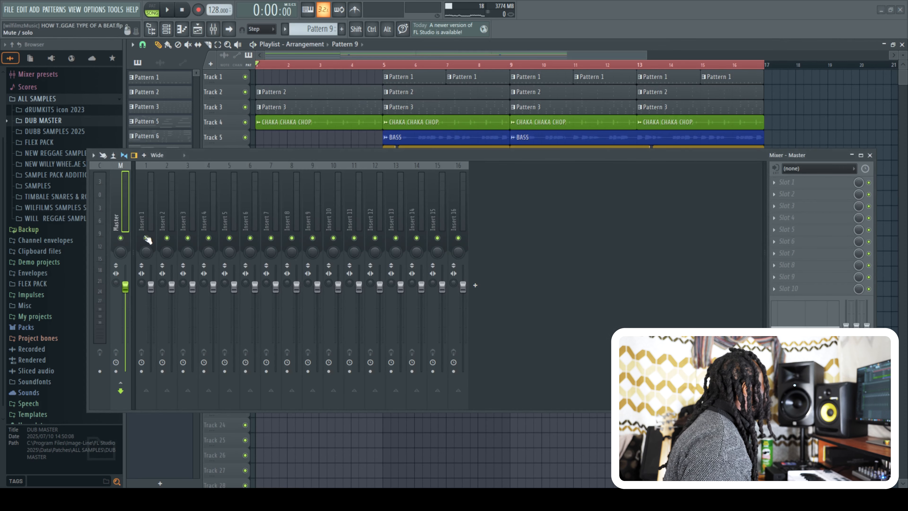
pyautogui.click(167, 31)
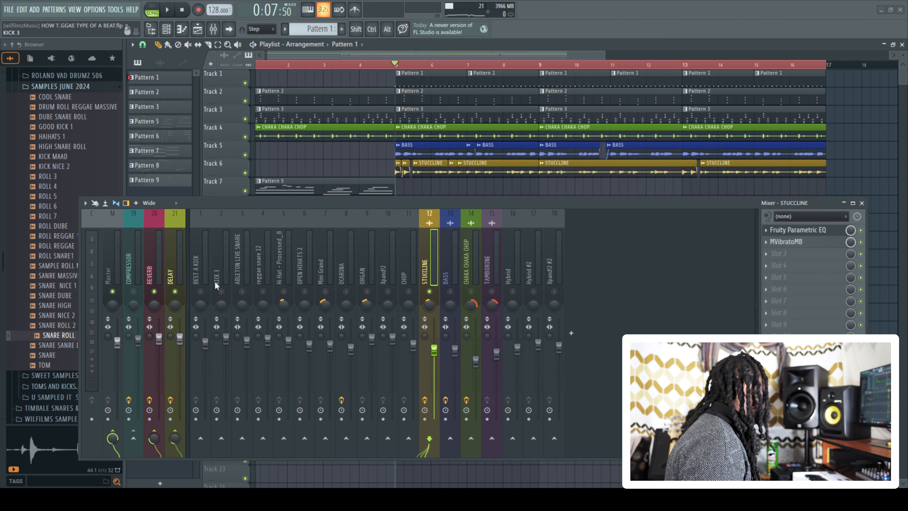
pyautogui.click(131, 277)
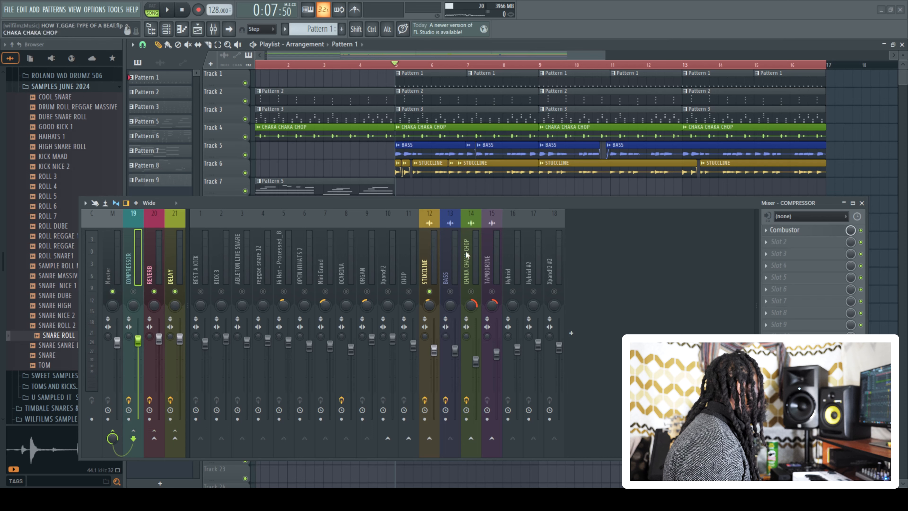
pyautogui.click(787, 231)
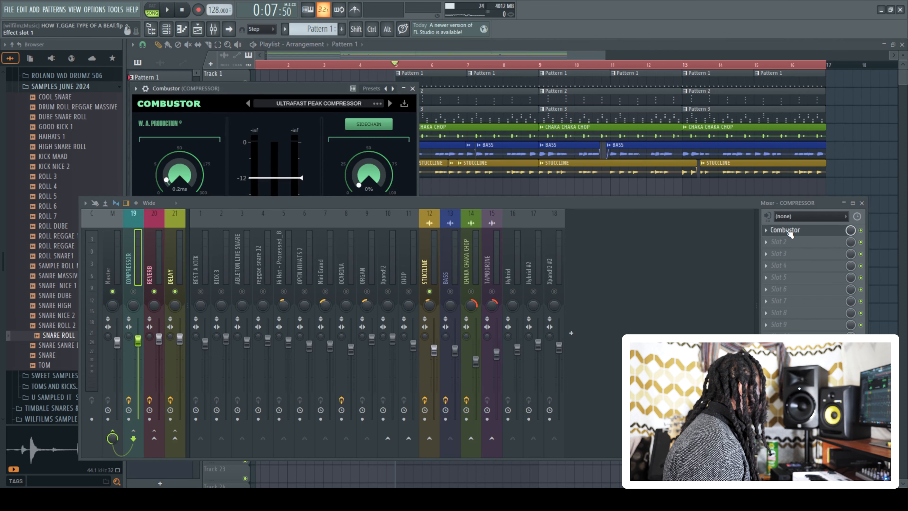
pyautogui.click(415, 86)
pyautogui.click(150, 273)
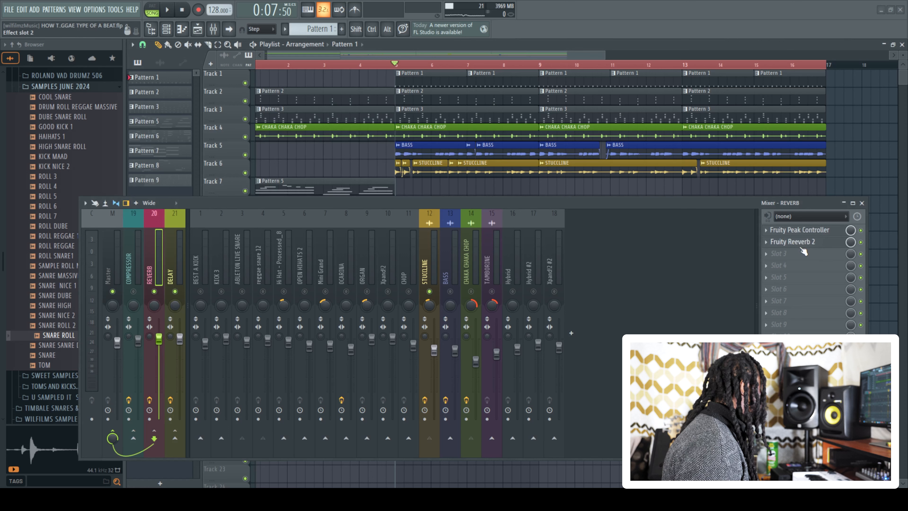
pyautogui.click(177, 280)
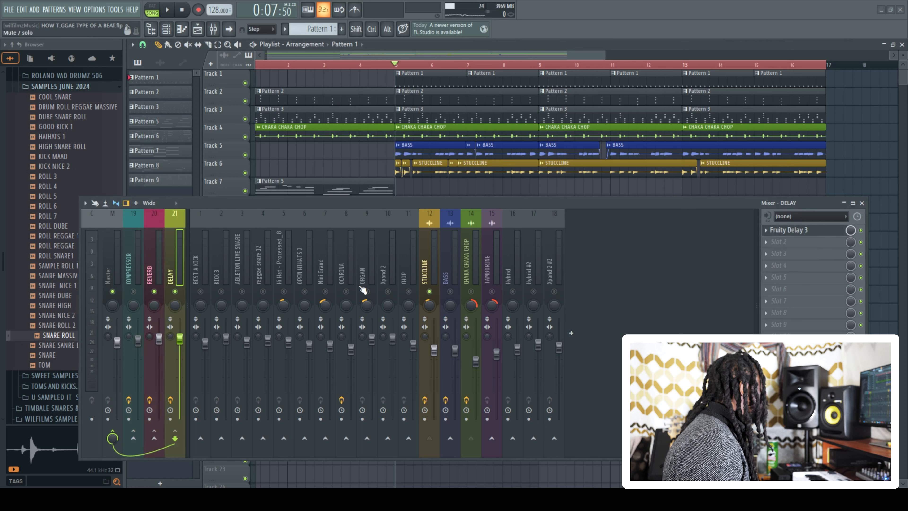
# Check the BEST A KICK mixer track's fader and routing, and play the arrangement briefly from bar 5
pyautogui.click(199, 278)
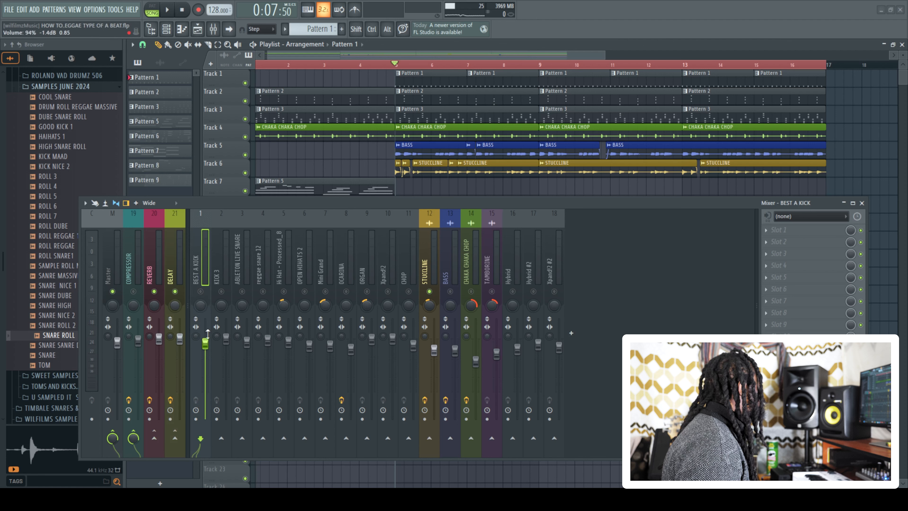
pyautogui.moveTo(210, 342); pyautogui.dragTo(209, 341)
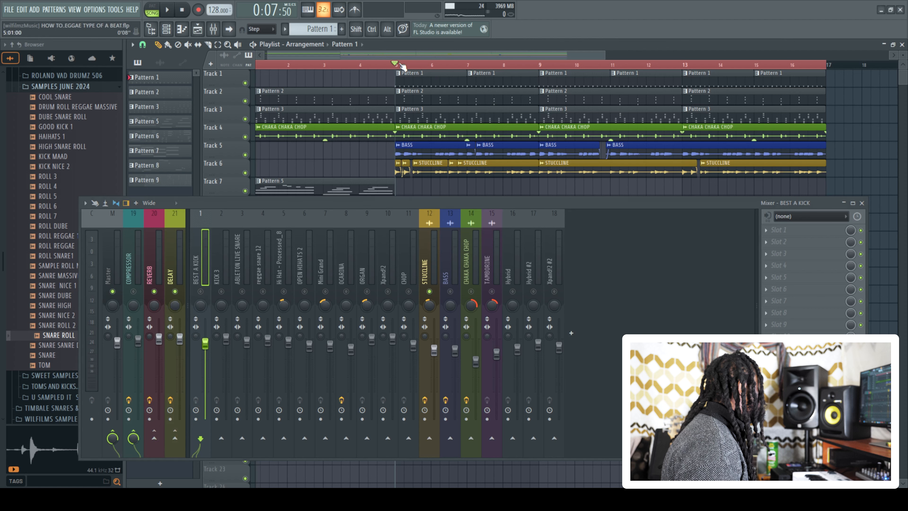
pyautogui.press('space')
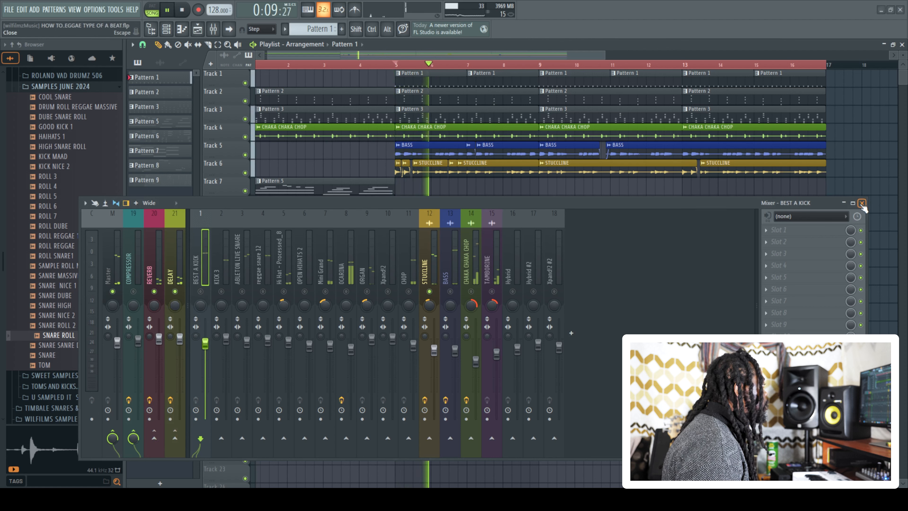
pyautogui.press('space')
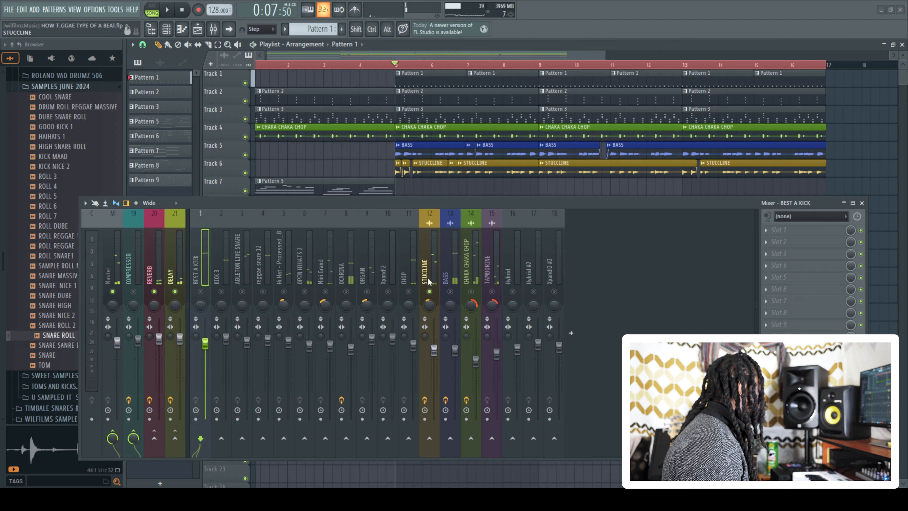
# Route the STUCCLINE mixer track to COMPRESSOR at 100% and set its volume to 77% (-5.6 dB)
pyautogui.click(428, 297)
pyautogui.click(134, 434)
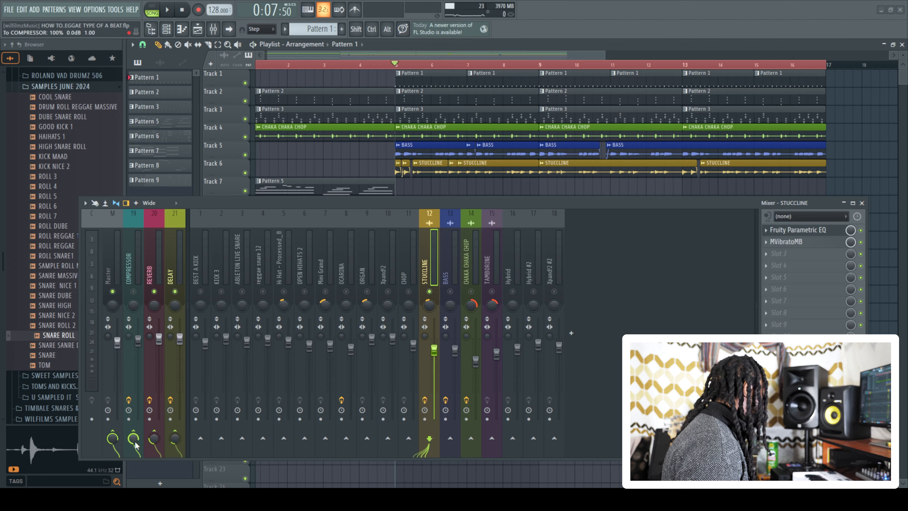
pyautogui.moveTo(432, 350); pyautogui.dragTo(433, 353)
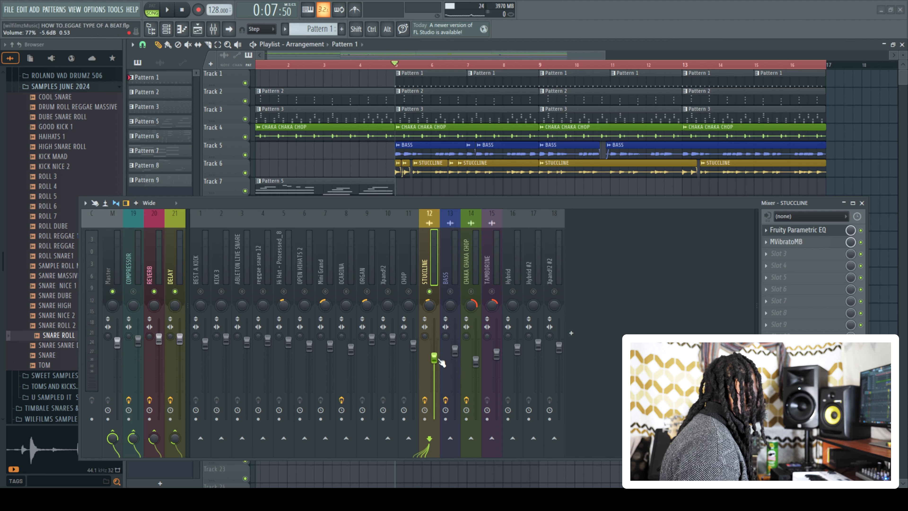
pyautogui.moveTo(418, 204); pyautogui.dragTo(444, 179)
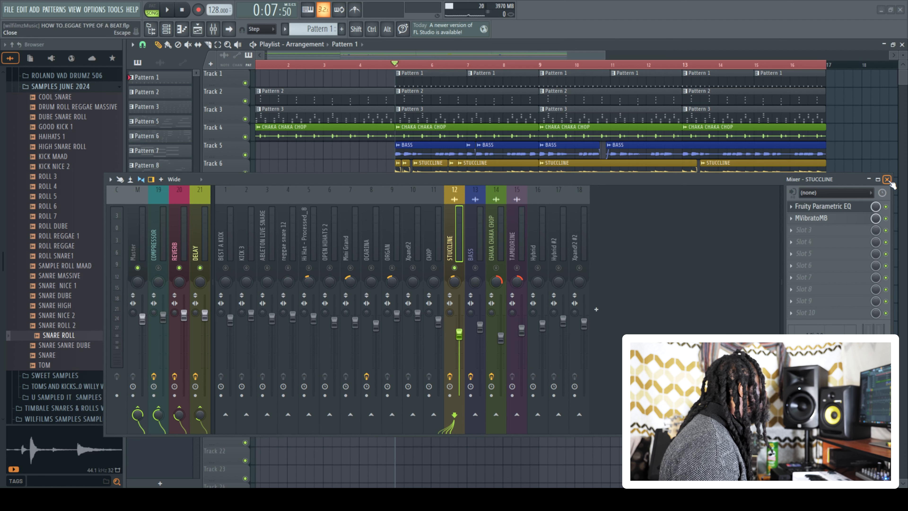
# Insert Fruity Parametric EQ in the first effect slot of the BEST A KICK mixer track and close its window
pyautogui.click(225, 250)
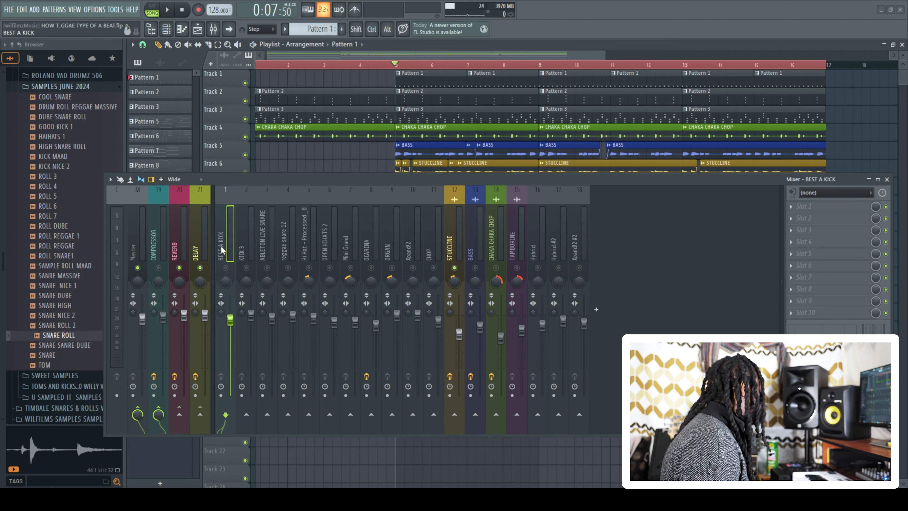
pyautogui.click(153, 249)
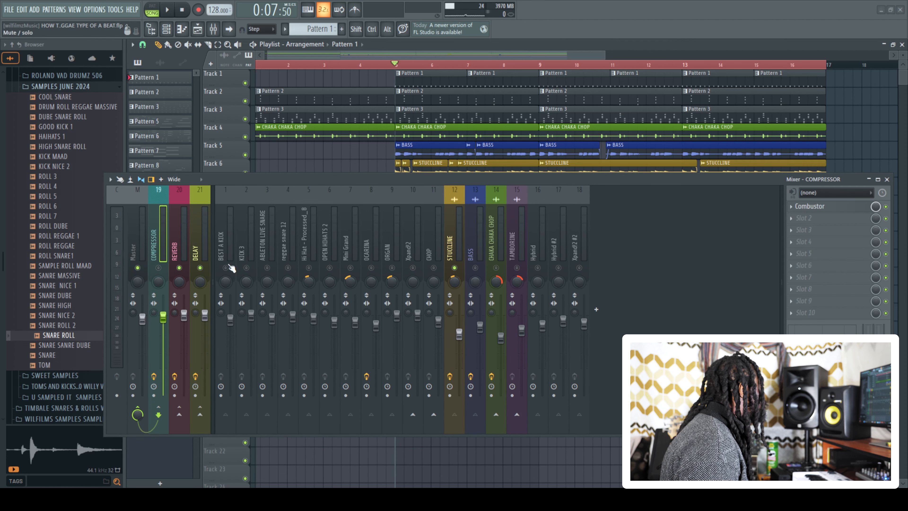
pyautogui.click(228, 249)
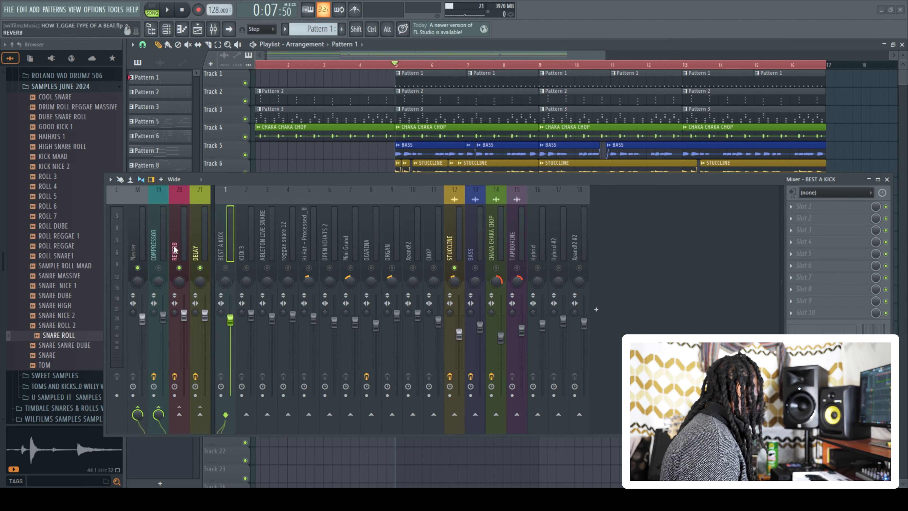
pyautogui.click(801, 206)
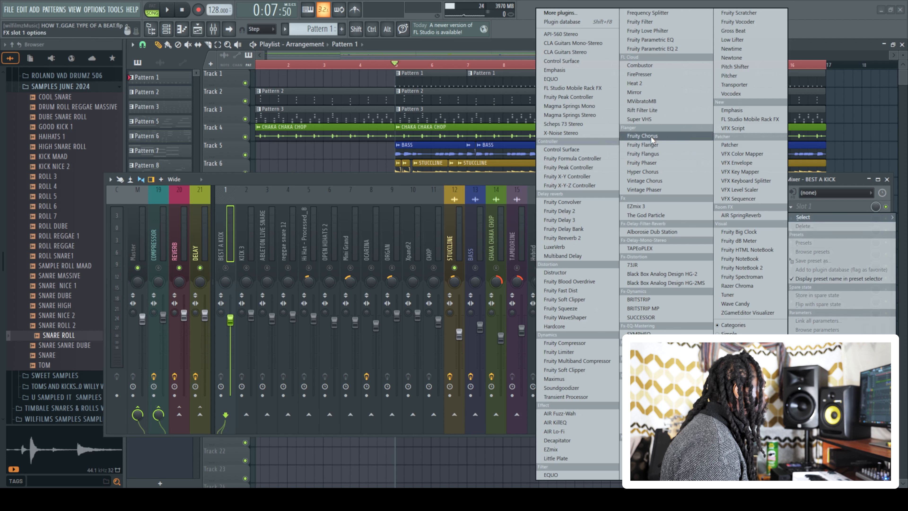
pyautogui.click(665, 40)
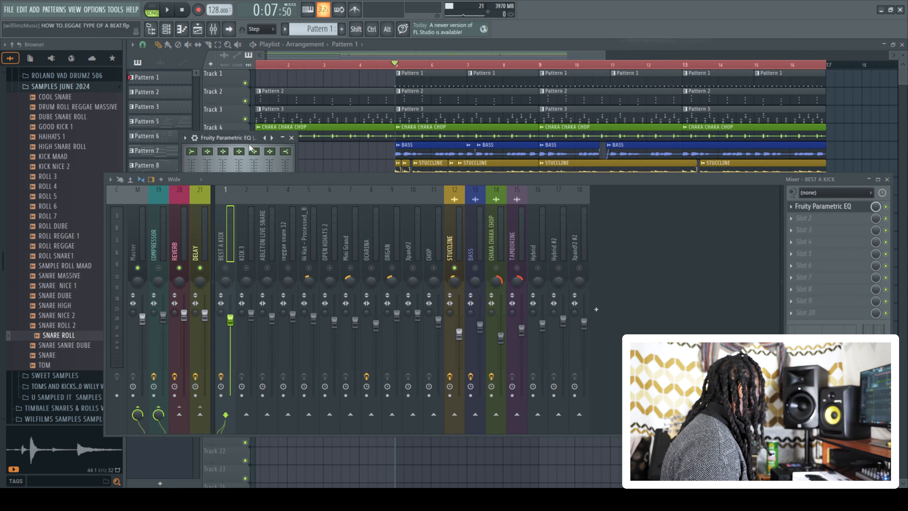
pyautogui.click(291, 137)
# Replace the effect in the first slot of BEST A KICK with Fruity Parametric EQ 2 and reposition its window
pyautogui.click(791, 210)
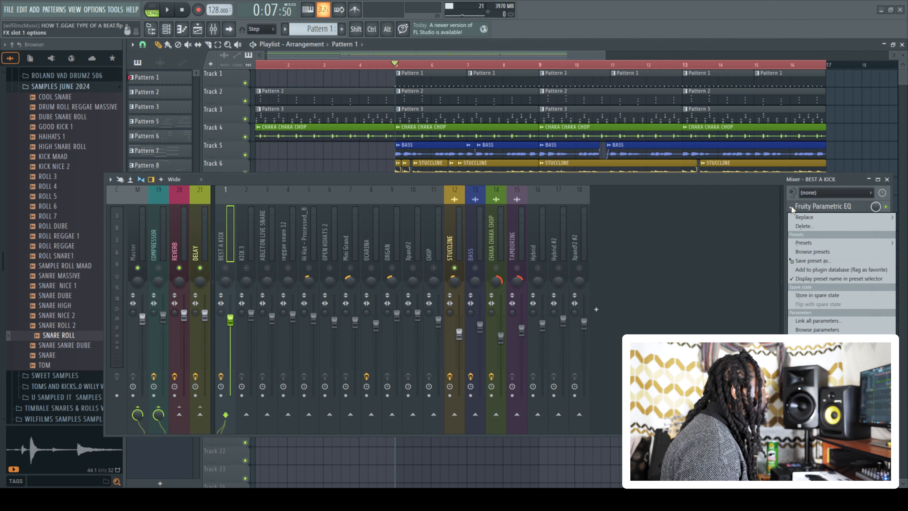
pyautogui.moveTo(809, 218)
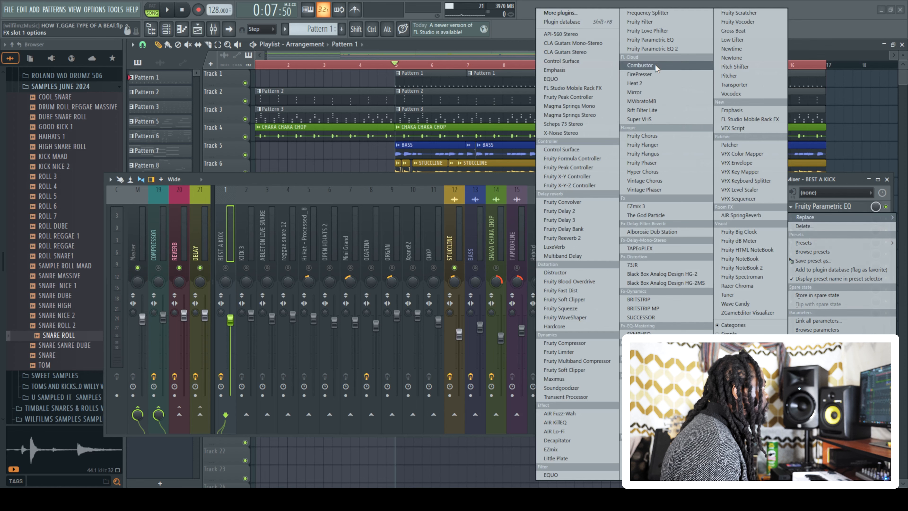
pyautogui.click(652, 49)
pyautogui.moveTo(315, 140); pyautogui.dragTo(382, 48)
# Shape the BEST A KICK equalizer by boosting band 2 in the bass range, raising band 3 slightly and cutting band 5
pyautogui.moveTo(317, 125); pyautogui.dragTo(313, 118)
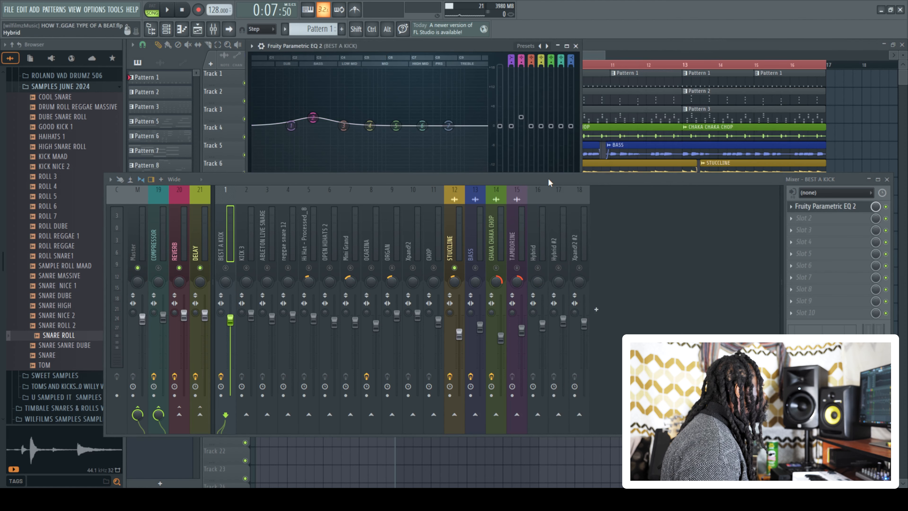
pyautogui.moveTo(548, 180); pyautogui.dragTo(539, 238)
pyautogui.scroll(-5, 306, 107)
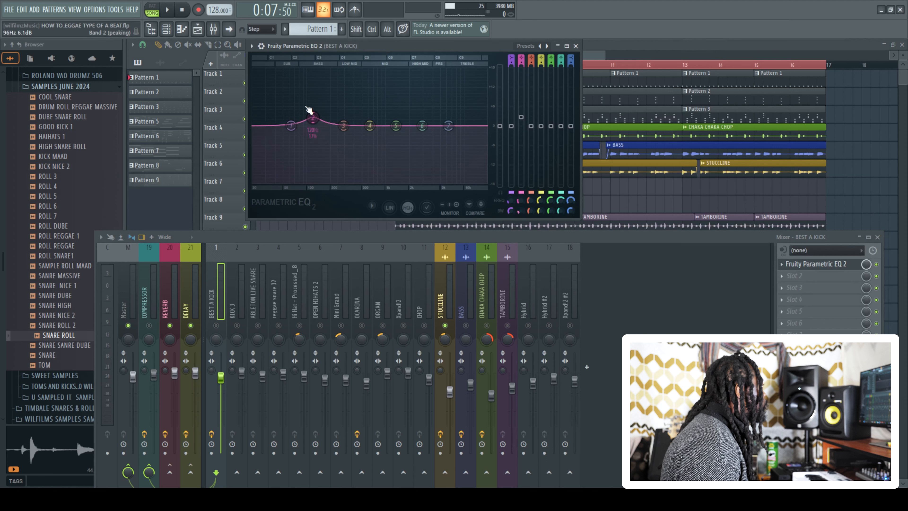
pyautogui.moveTo(311, 116); pyautogui.dragTo(324, 121)
pyautogui.moveTo(396, 125); pyautogui.dragTo(400, 134)
pyautogui.scroll(-3, 400, 136)
# Unmute the ABLETON LIVE SNARE mixer track during playback, stop the arrangement, and select that track
pyautogui.press('space')
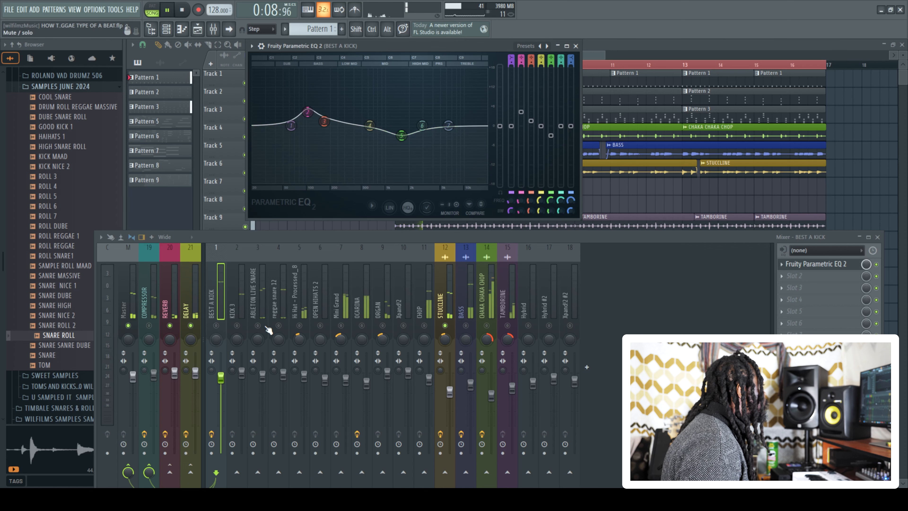
pyautogui.click(258, 326)
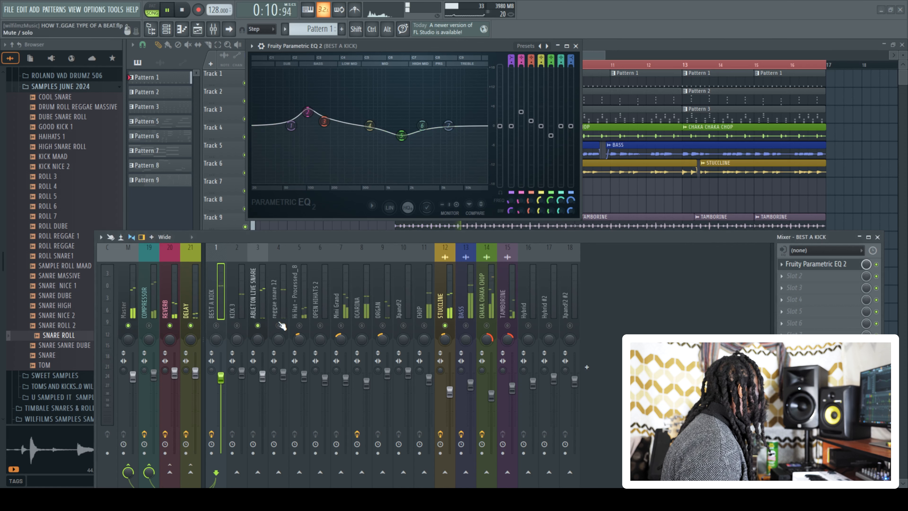
pyautogui.press('space')
pyautogui.moveTo(283, 238); pyautogui.dragTo(300, 205)
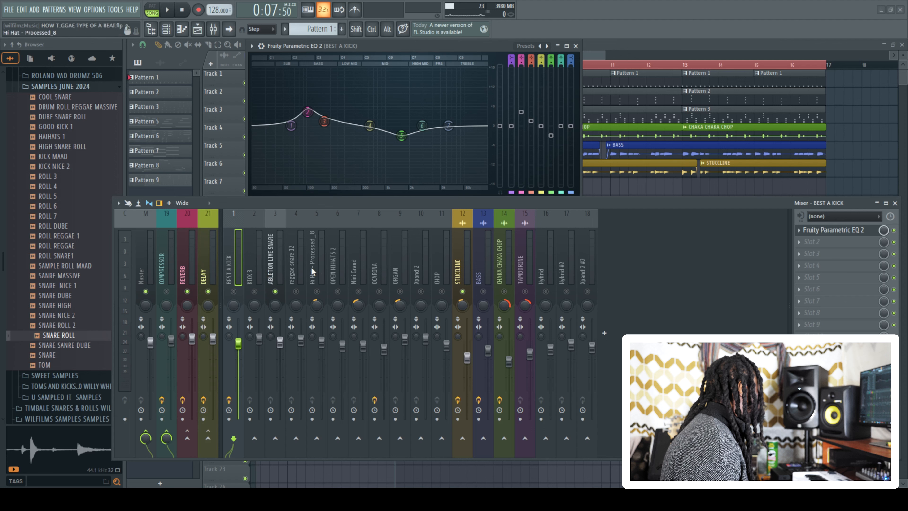
pyautogui.click(272, 267)
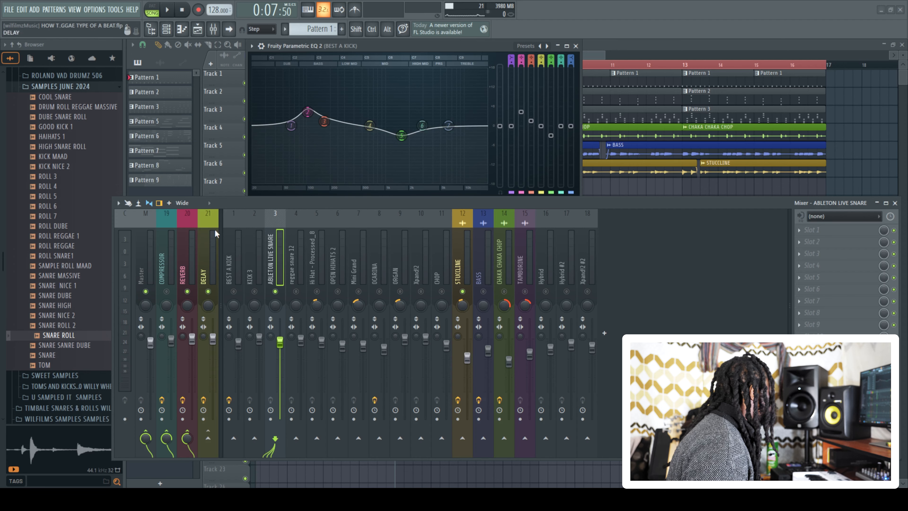
# Return to the playlist and play the arrangement from bar 5 to hear the mix
pyautogui.press('F5')
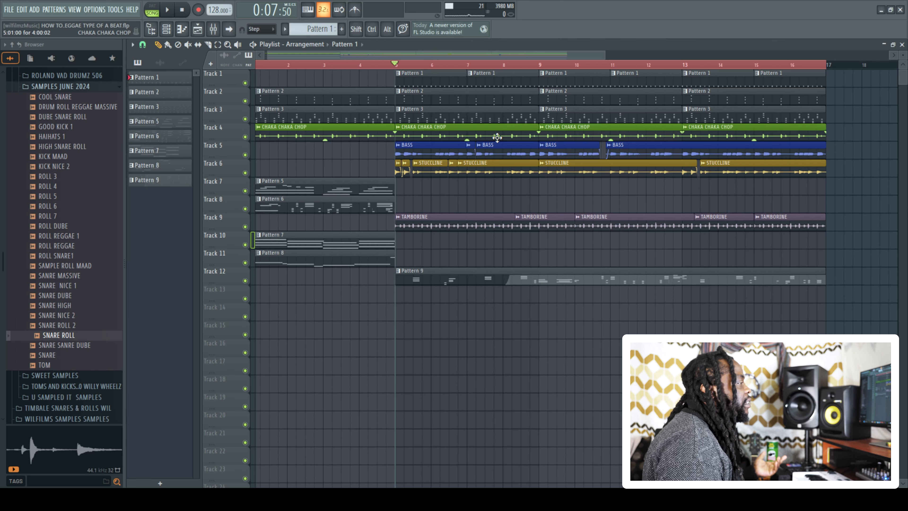
pyautogui.press('space')
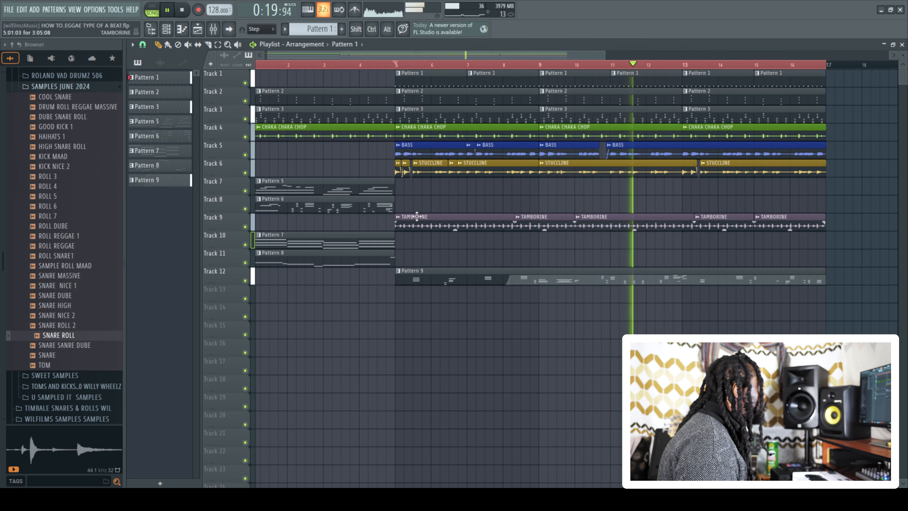
# Stop playback, place the SNARE ROLL sample on Track 15 just before bar 5, and play the arrangement into it
pyautogui.press('space')
pyautogui.moveTo(59, 335); pyautogui.dragTo(388, 332)
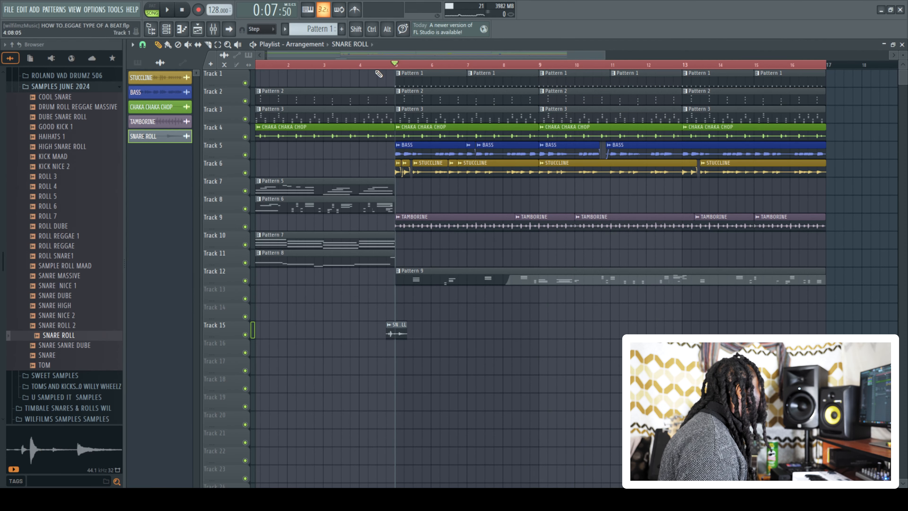
pyautogui.click(377, 65)
pyautogui.press('space')
pyautogui.press('space')
# Shift the SNARE ROLL clip earlier so it ends just before bar 5, and audition the transition from the middle of bar 3
pyautogui.moveTo(606, 55); pyautogui.dragTo(389, 78)
pyautogui.click(494, 66)
pyautogui.press('space')
pyautogui.moveTo(658, 331); pyautogui.dragTo(618, 329)
pyautogui.press('space')
pyautogui.press('space')
pyautogui.press('space')
pyautogui.press('space')
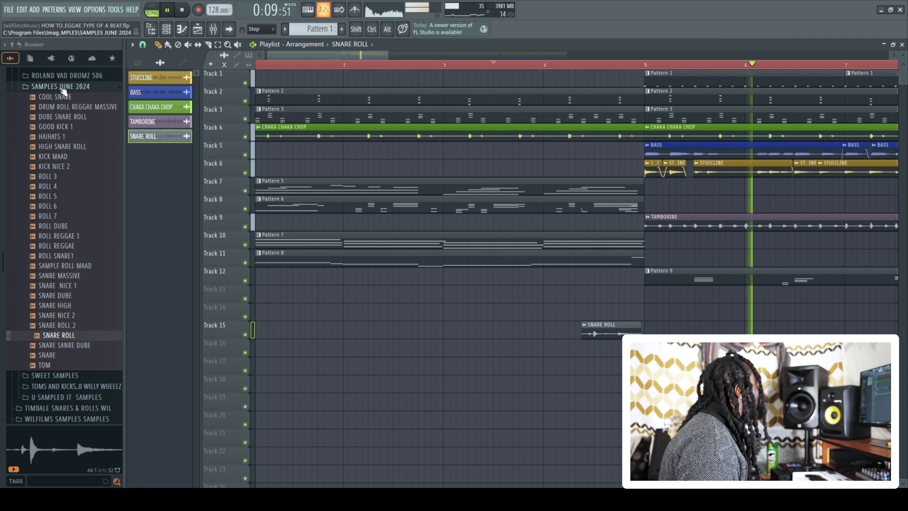
pyautogui.press('space')
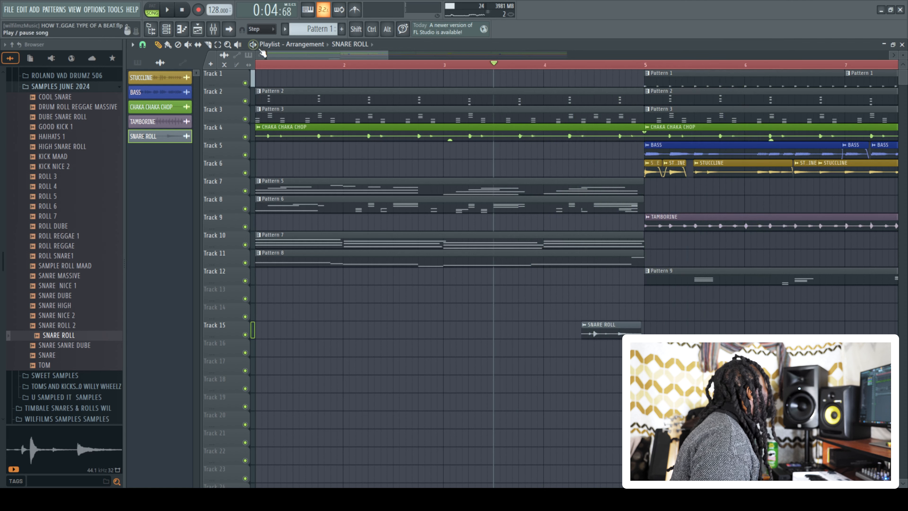
# Assign the snare roll to empty mixer track 22, lower its volume to about 84% and send it to REVERB and COMPRESSOR
pyautogui.click(215, 30)
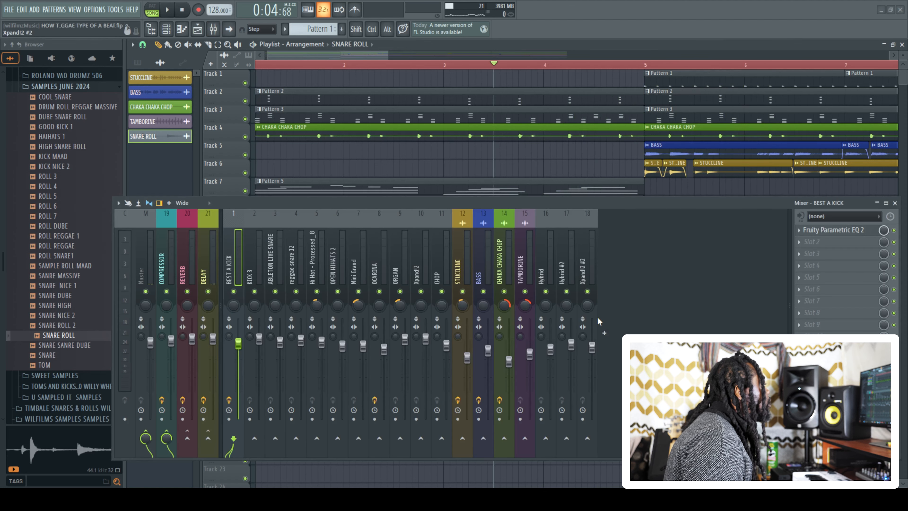
pyautogui.click(604, 333)
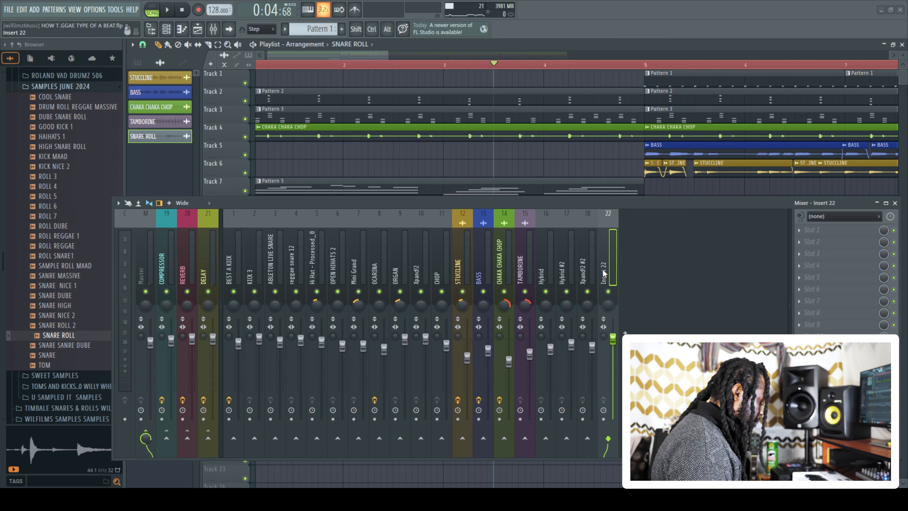
pyautogui.press('space')
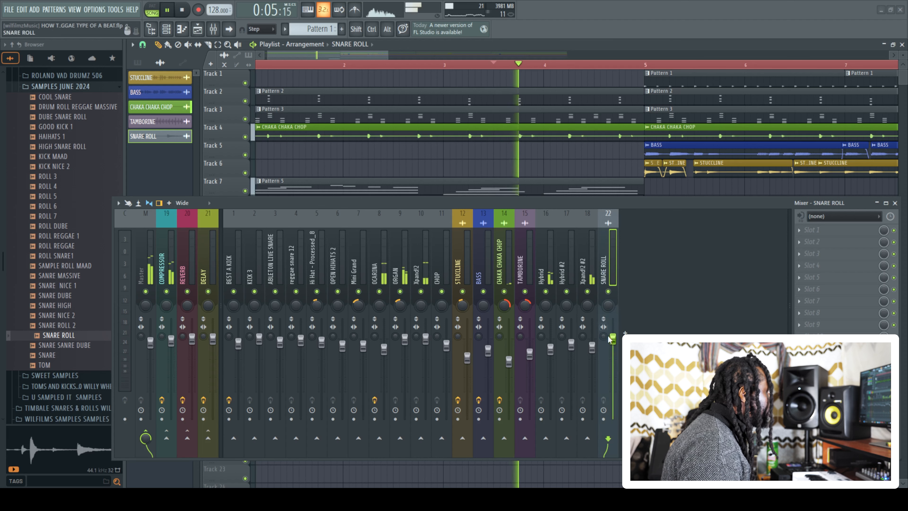
pyautogui.click(188, 437)
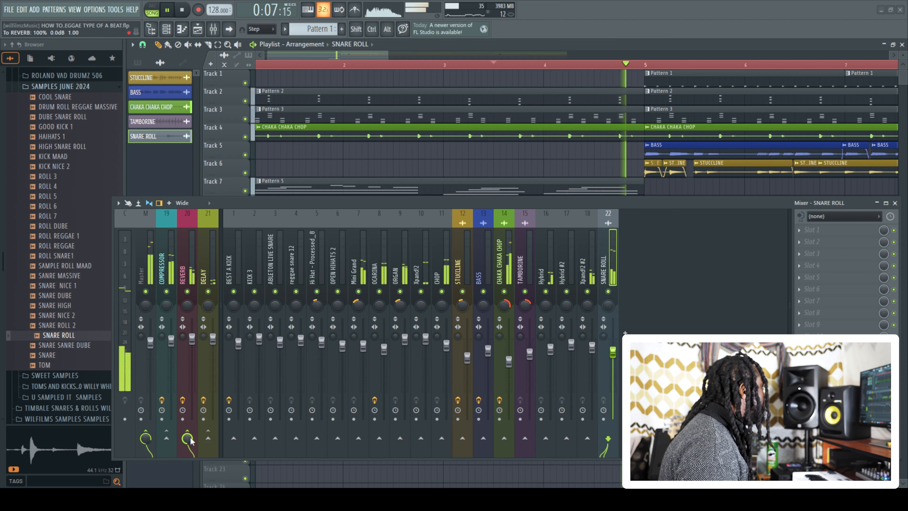
pyautogui.click(166, 437)
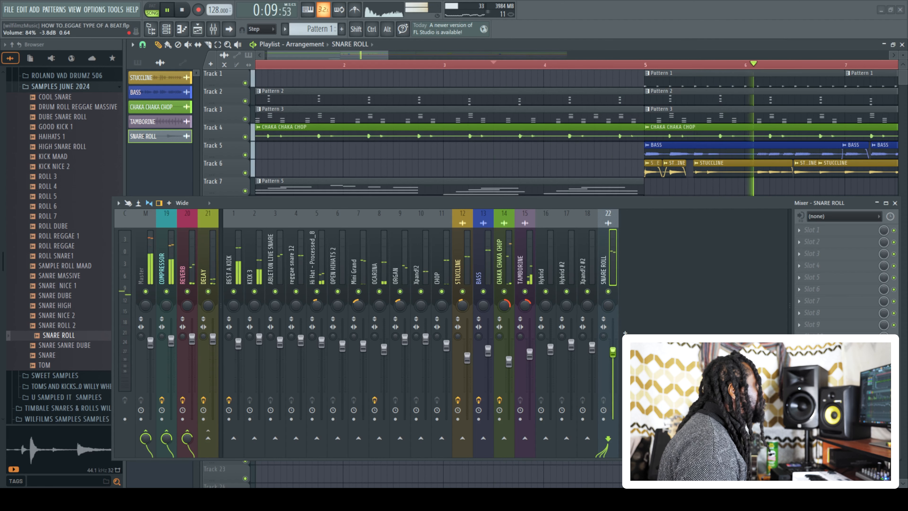
pyautogui.click(895, 203)
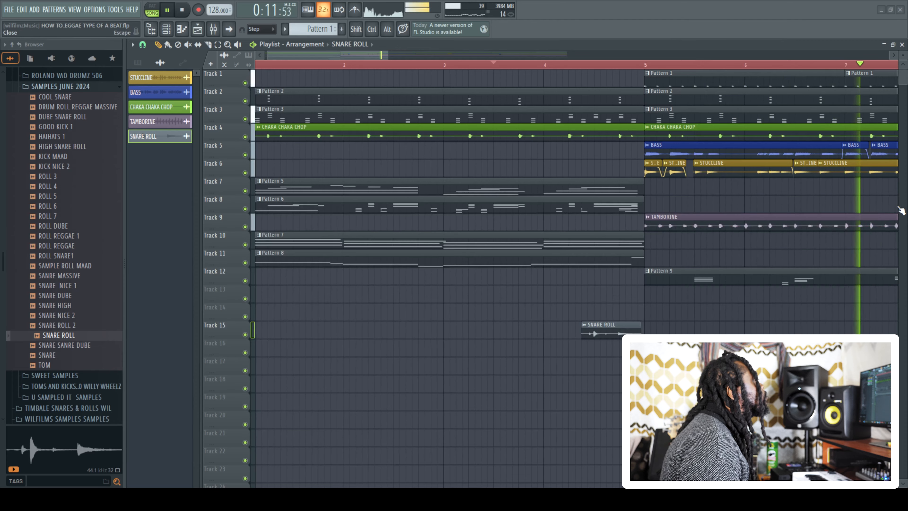
# Copy the SNARE ROLL clip on Track 15 to the end of bar 12, and audition it from about bar 12
pyautogui.moveTo(388, 52); pyautogui.dragTo(630, 53)
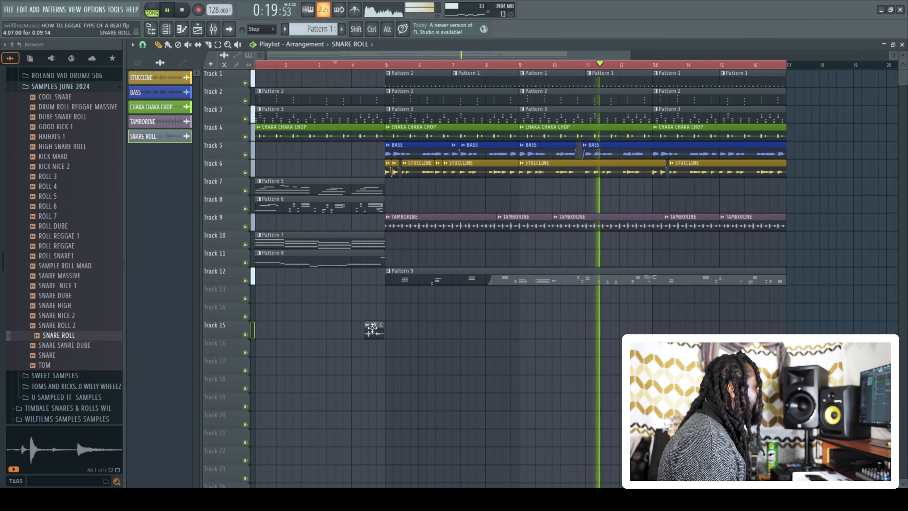
pyautogui.moveTo(655, 333); pyautogui.dragTo(639, 331)
pyautogui.press('space')
pyautogui.click(628, 65)
pyautogui.press('space')
pyautogui.press('space')
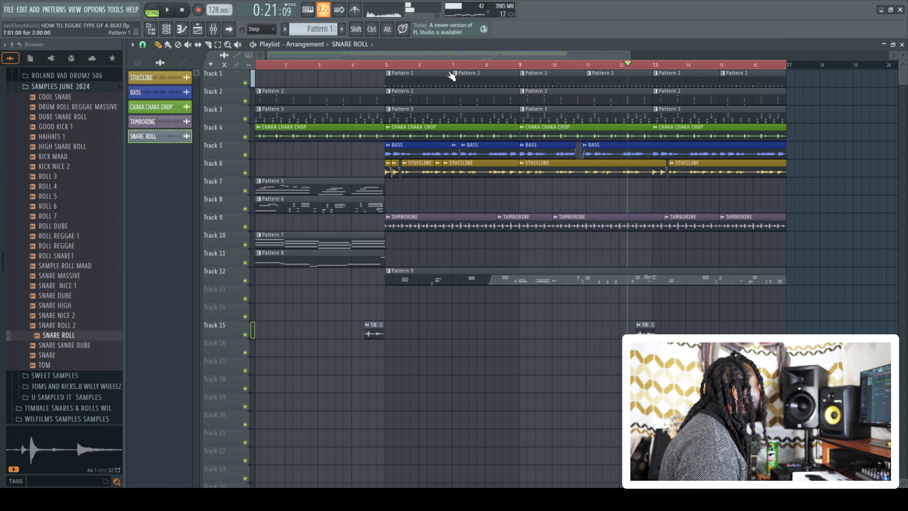
# Shorten the second SNARE ROLL clip so it ends with a fade-out just before bar 13, checking it in playback
pyautogui.moveTo(268, 55); pyautogui.dragTo(459, 78)
pyautogui.moveTo(631, 54); pyautogui.dragTo(521, 54)
pyautogui.press('space')
pyautogui.press('space')
pyautogui.press('space')
pyautogui.moveTo(700, 335)
pyautogui.mouseDown()
pyautogui.moveTo(713, 335)
pyautogui.moveTo(699, 326)
pyautogui.mouseUp()
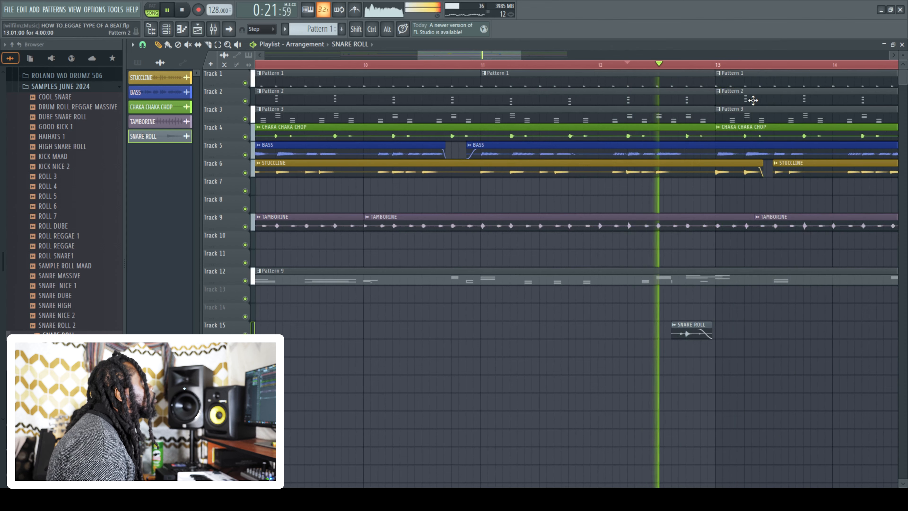
# Delete the Pattern 2 and CHAKA CHAKA CHOP clips that start at bar 13 on Tracks 2 and 4
pyautogui.rightClick(771, 96)
pyautogui.rightClick(776, 126)
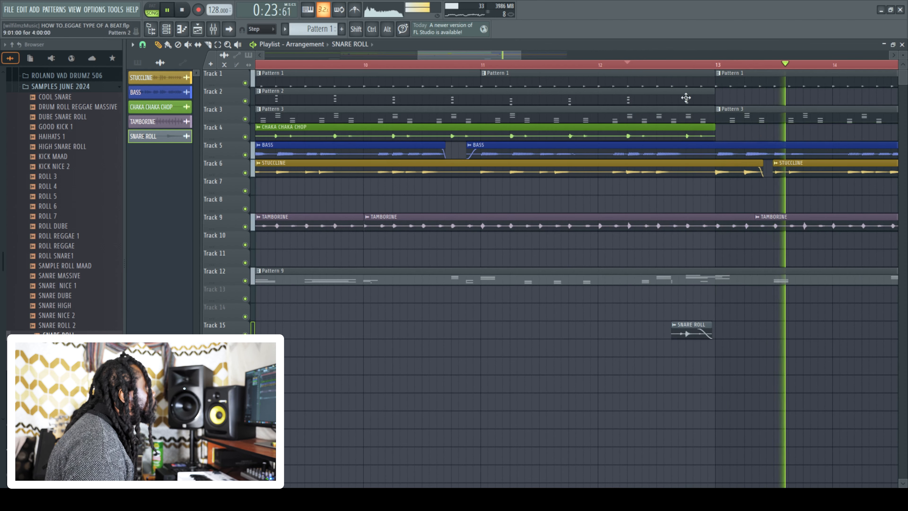
pyautogui.moveTo(519, 53); pyautogui.dragTo(712, 53)
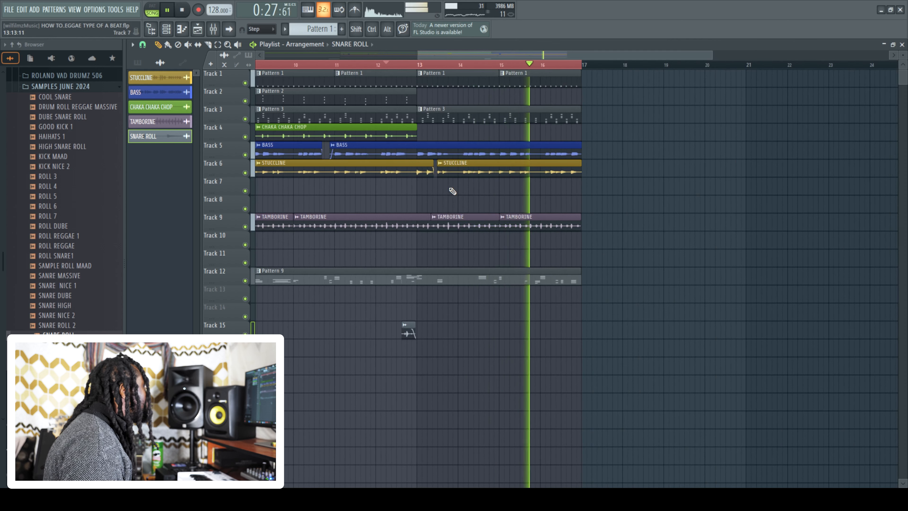
# Stop playback and slice the BASS, STUCCLINE and TAMBORINE clips at bar 13
pyautogui.click(219, 49)
pyautogui.press('space')
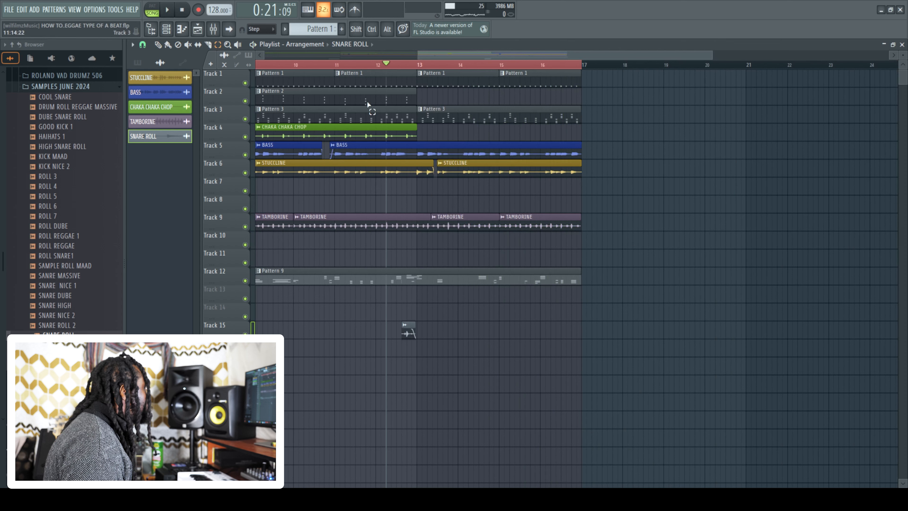
pyautogui.moveTo(612, 226); pyautogui.dragTo(432, 115)
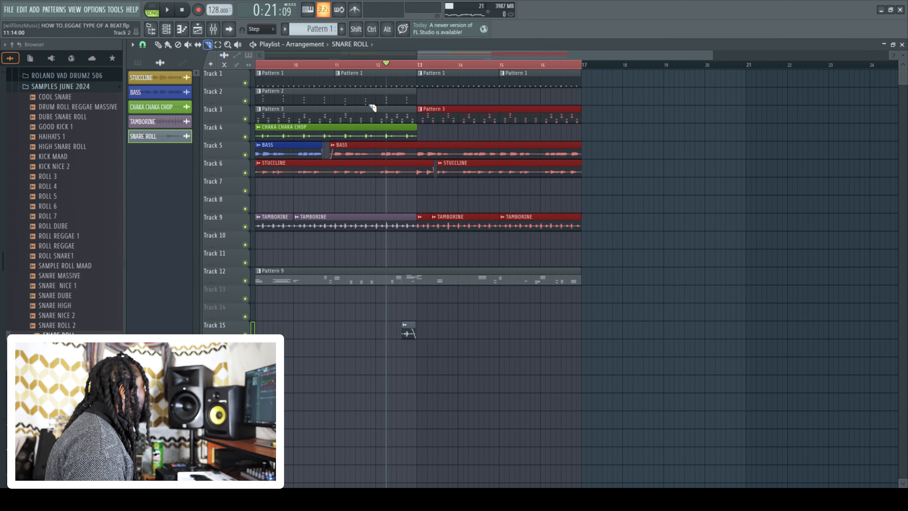
pyautogui.click(419, 175)
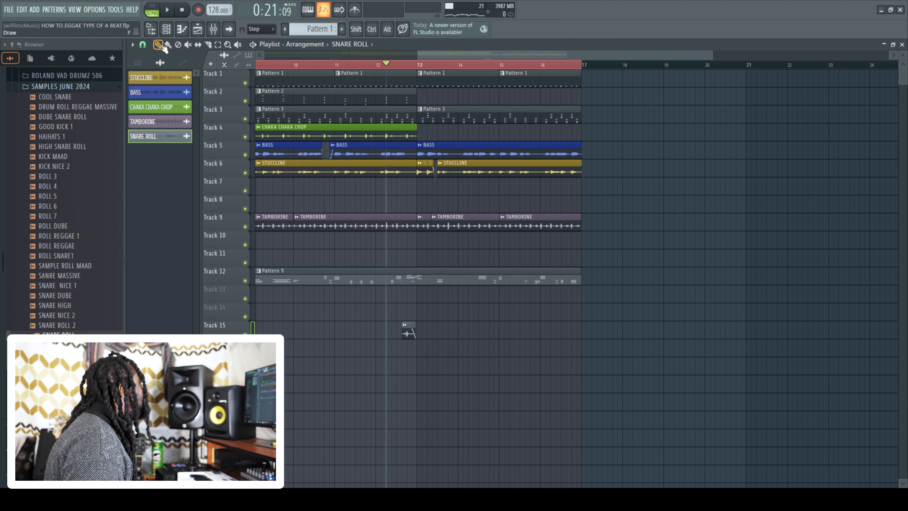
# Solo the CHAKA CHAKA CHOP track in the playlist and play it from just before bar 10
pyautogui.click(391, 136)
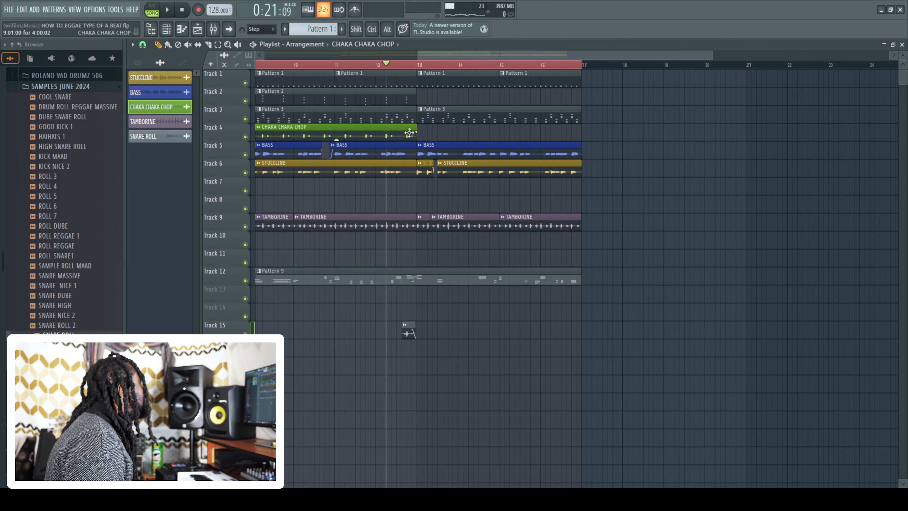
pyautogui.moveTo(323, 64); pyautogui.dragTo(307, 65)
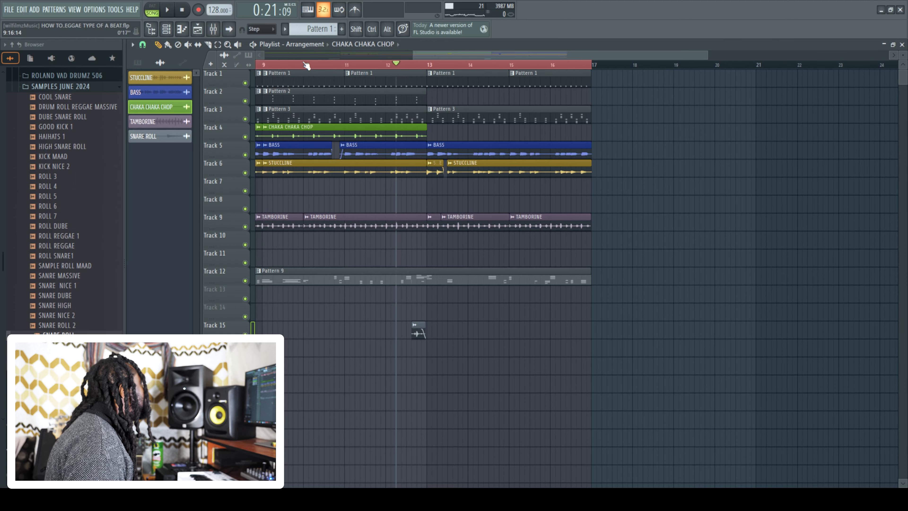
pyautogui.click(294, 65)
pyautogui.rightClick(245, 137)
pyautogui.press('space')
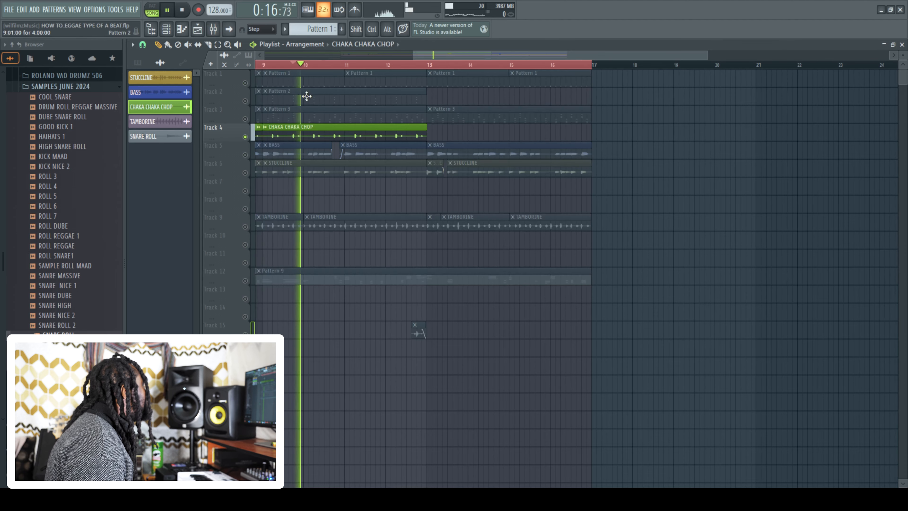
# Stop playback and open the Fruity Parametric EQ of the CHAKA CHAKA CHOP mixer track to examine its band levels
pyautogui.click(213, 28)
pyautogui.press('space')
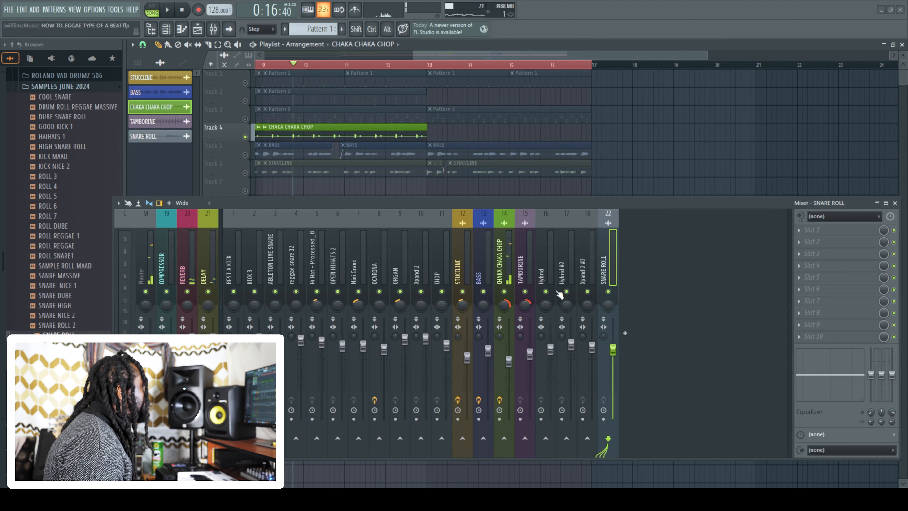
pyautogui.click(499, 271)
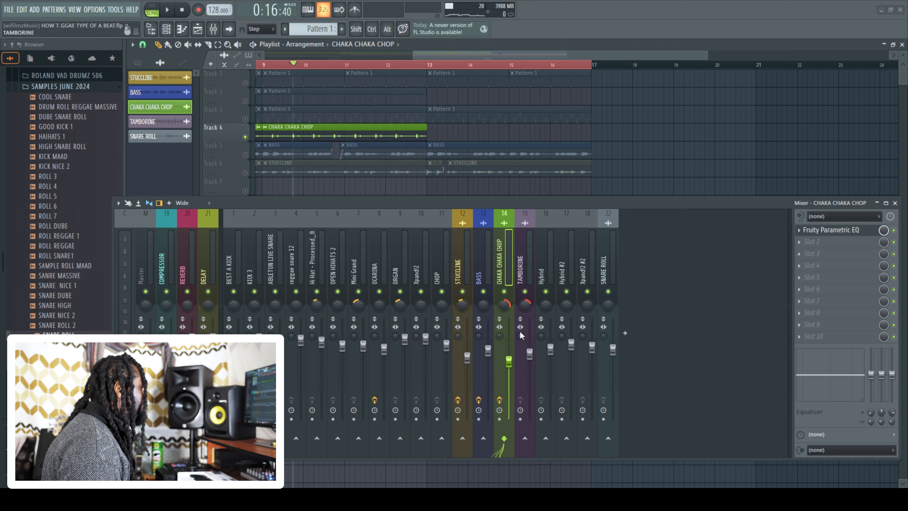
pyautogui.click(846, 233)
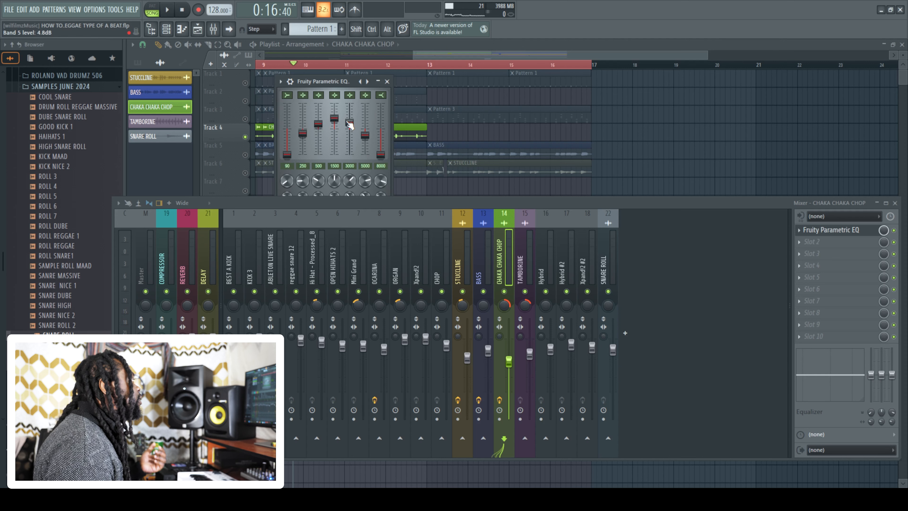
# Set the middle band of the Mini Grand mixer track's built-in equalizer to about 1.7k and 4.8, and solo the track
pyautogui.click(356, 260)
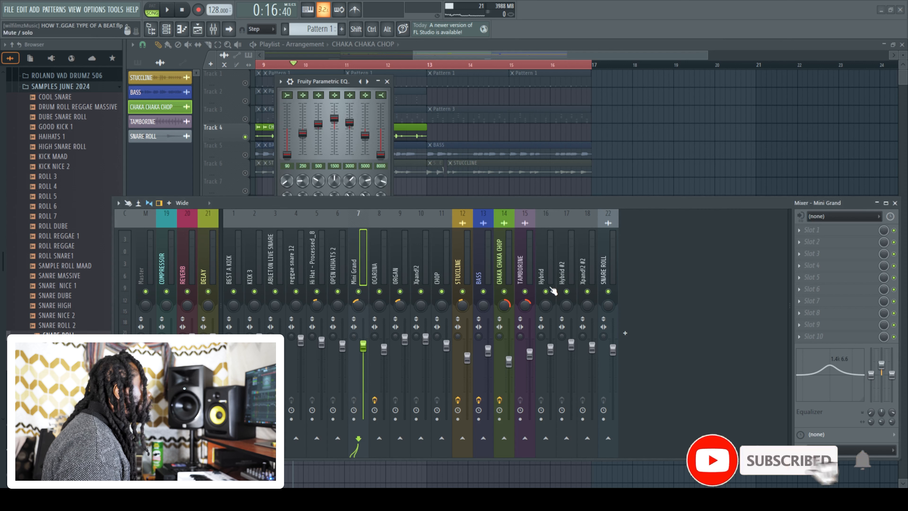
pyautogui.moveTo(830, 367); pyautogui.dragTo(828, 369)
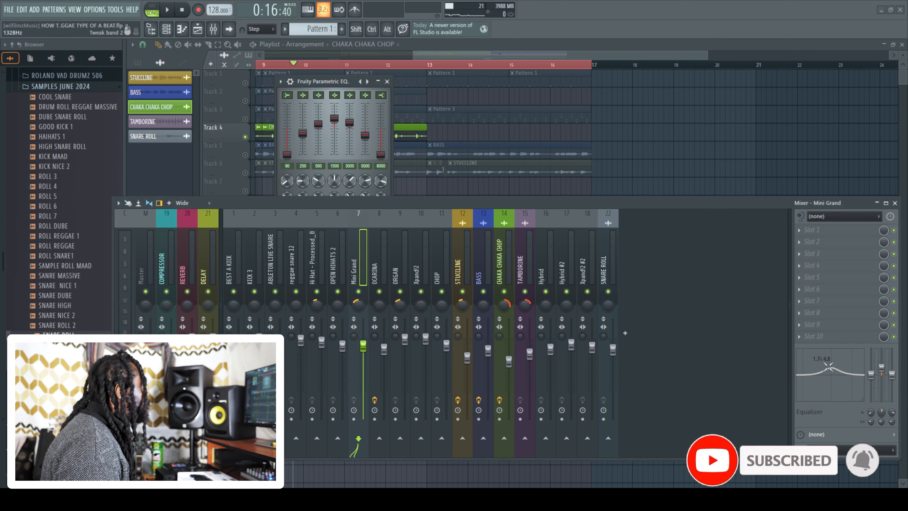
pyautogui.rightClick(358, 292)
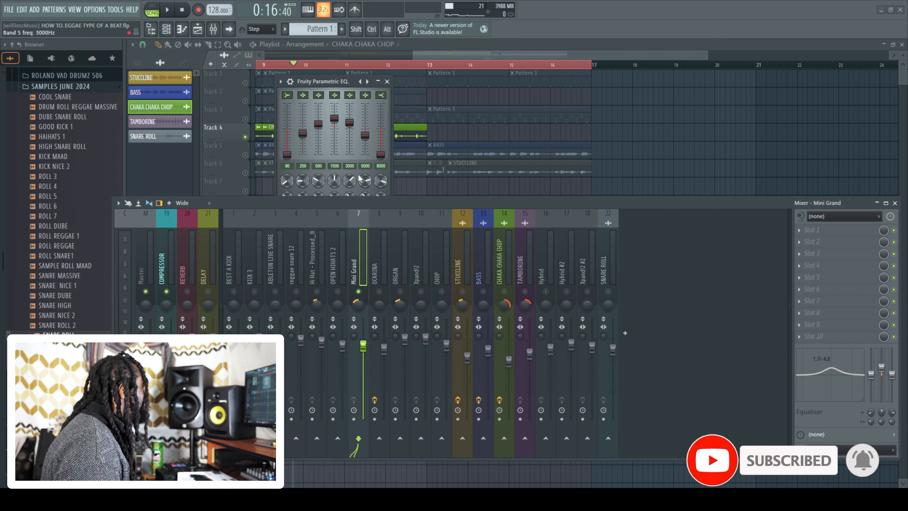
# Unmute Track 2 in the playlist and briefly play it together with the CHAKA CHAKA CHOP track
pyautogui.click(245, 101)
pyautogui.press('space')
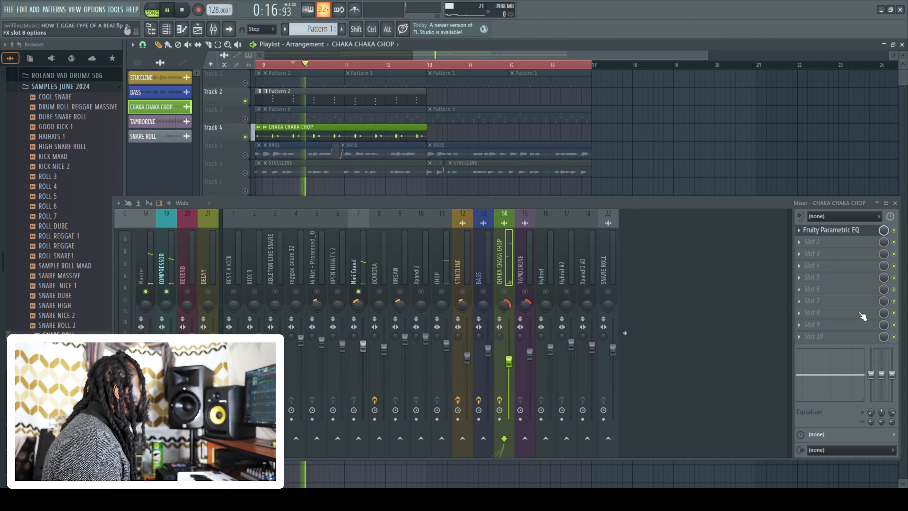
pyautogui.press('space')
# Load Fruity Parametric EQ 2 in the first effect slot of Mini Grand and arrange its window above the mixer
pyautogui.click(356, 269)
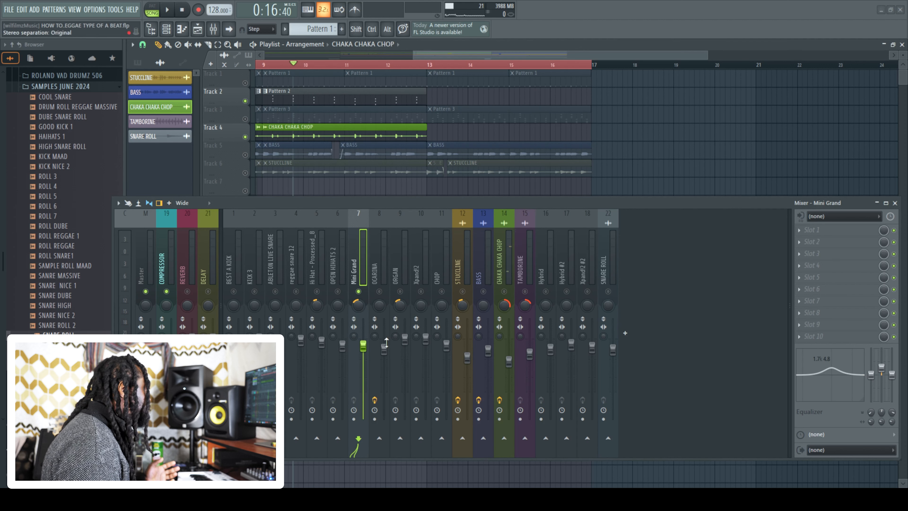
pyautogui.click(803, 234)
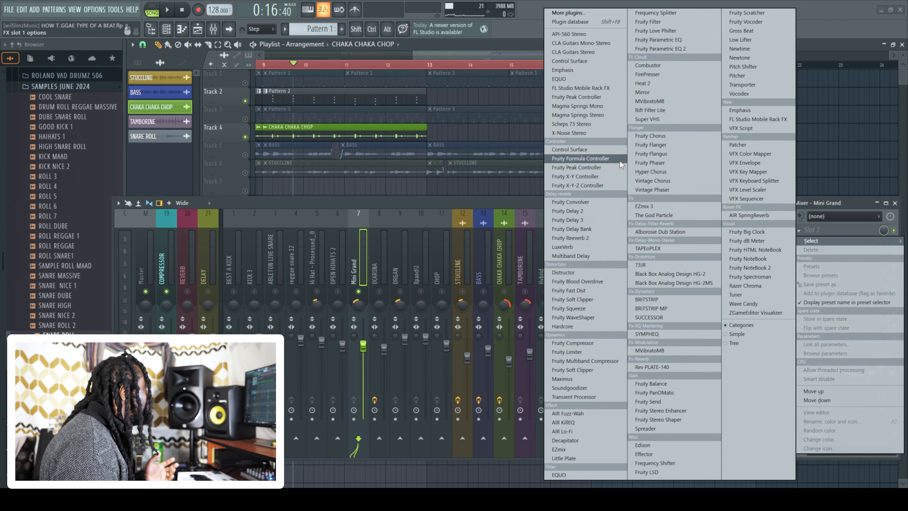
pyautogui.click(676, 50)
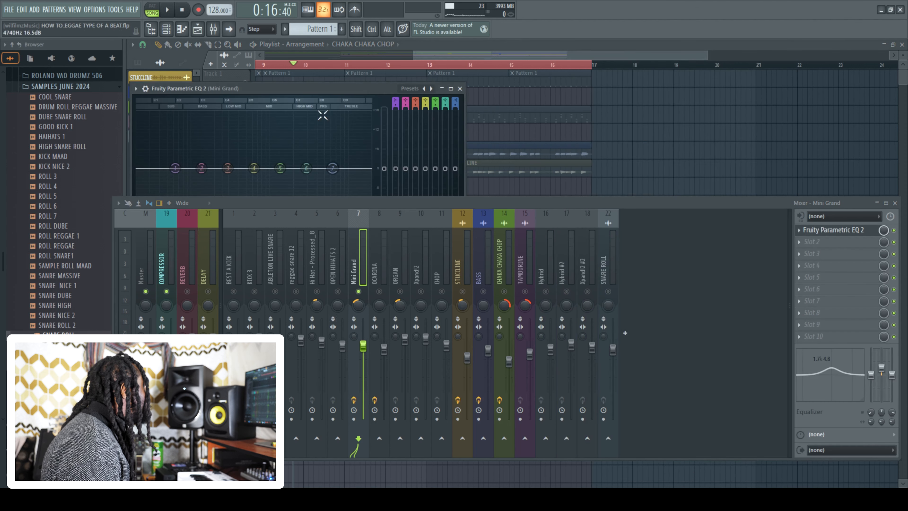
pyautogui.moveTo(377, 84); pyautogui.dragTo(445, 64)
pyautogui.moveTo(408, 202); pyautogui.dragTo(397, 246)
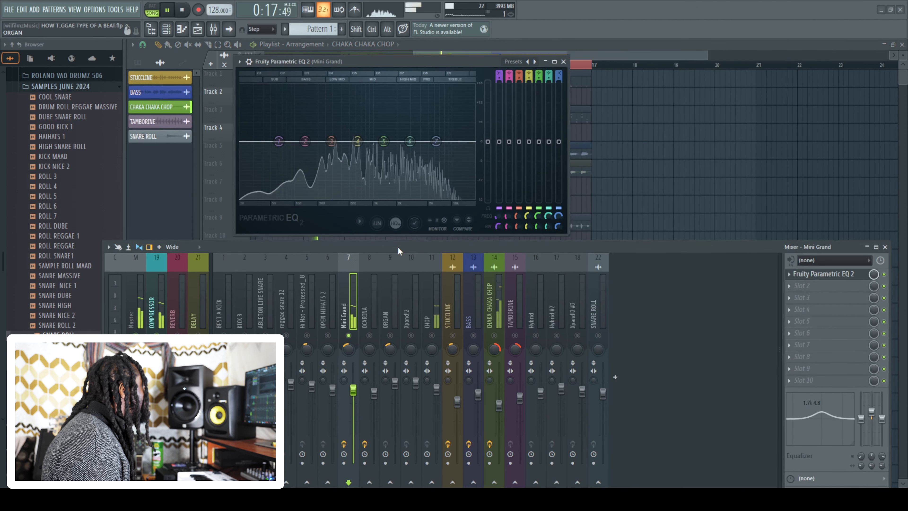
# Boost band 2 of the Mini Grand equalizer slightly in the bass range during playback, and stop the arrangement
pyautogui.press('space')
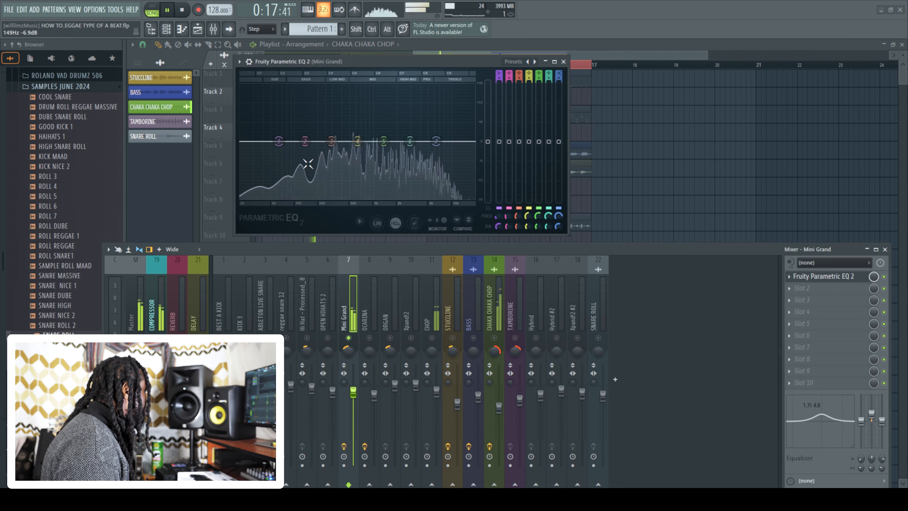
pyautogui.moveTo(311, 146); pyautogui.dragTo(301, 139)
pyautogui.press('space')
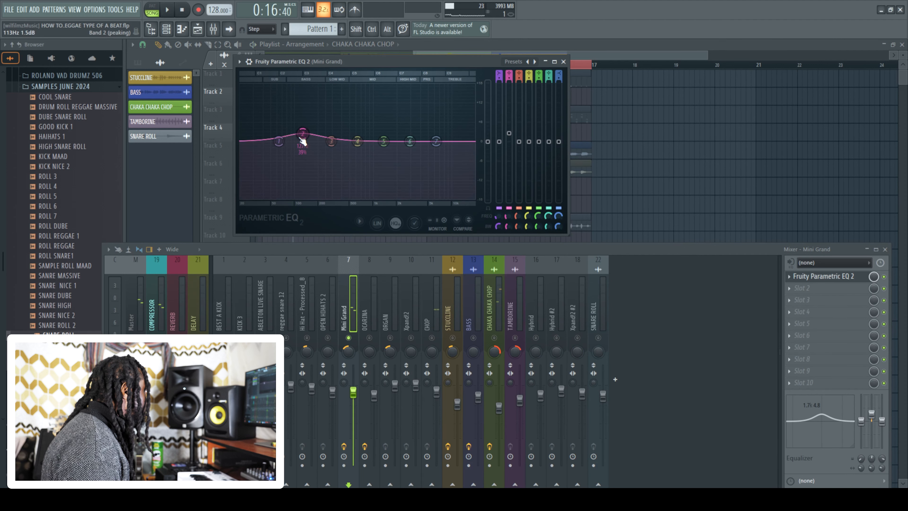
# Load Fruity Parametric EQ in the second effect slot of the Mini Grand mixer track
pyautogui.click(790, 292)
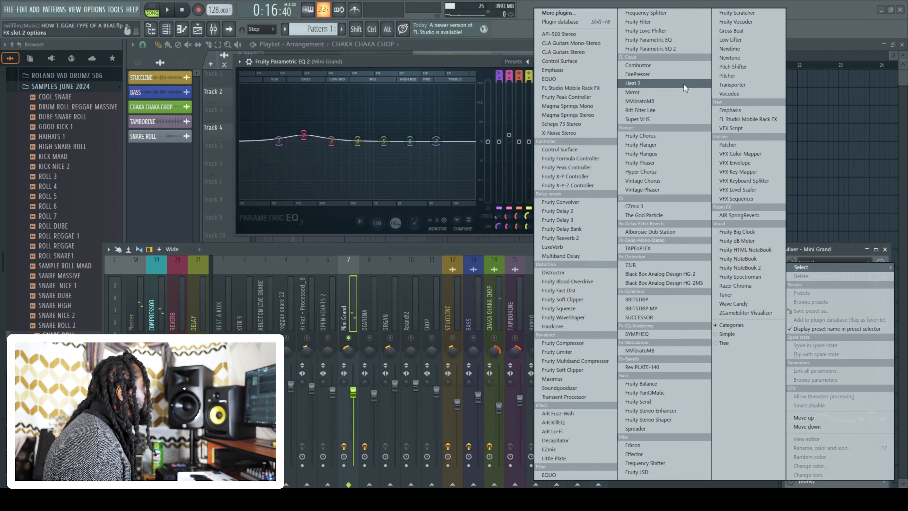
pyautogui.click(666, 42)
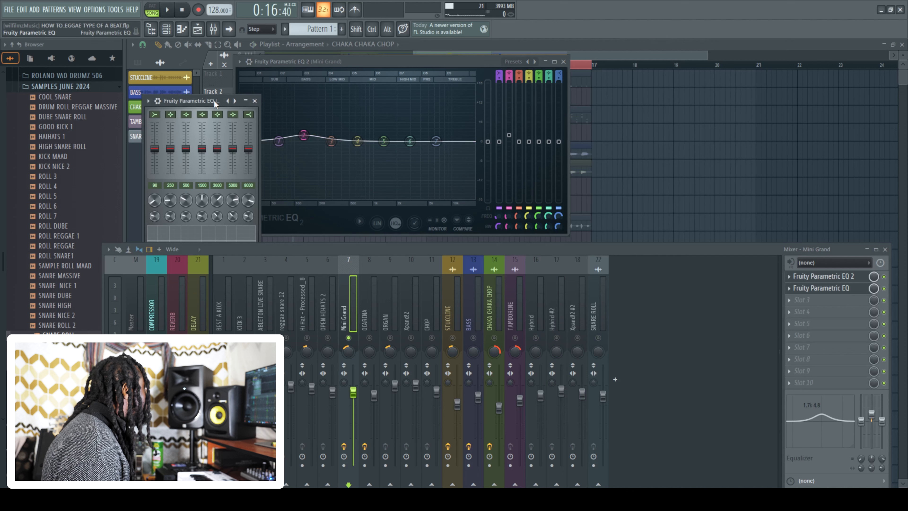
# Slightly boost the 5000 Hz and 250 Hz bands of Mini Grand's Fruity Parametric EQ while playing the arrangement
pyautogui.moveTo(216, 103); pyautogui.dragTo(277, 86)
pyautogui.moveTo(293, 130); pyautogui.dragTo(294, 124)
pyautogui.press('space')
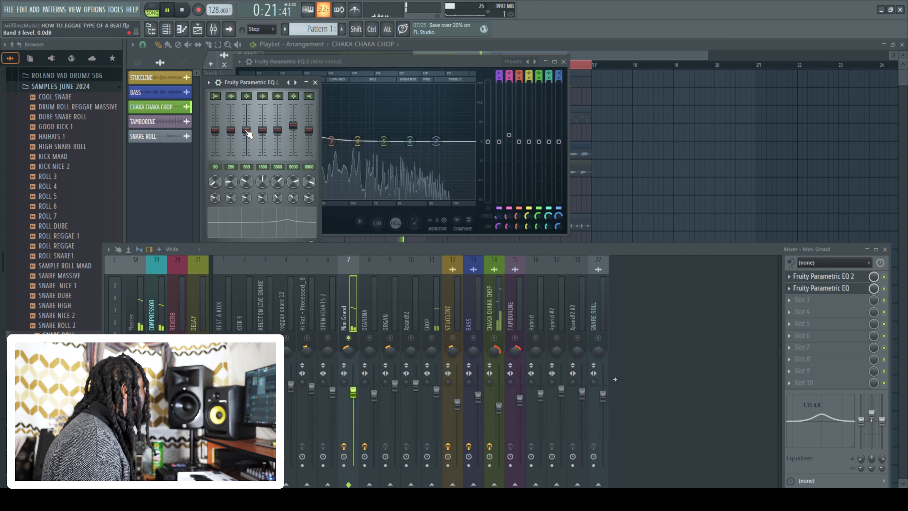
pyautogui.moveTo(231, 130); pyautogui.dragTo(231, 125)
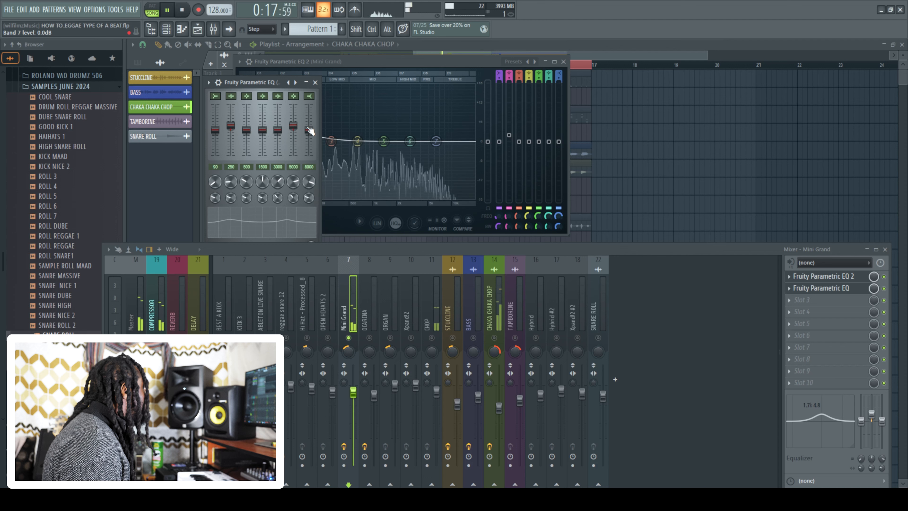
pyautogui.press('space')
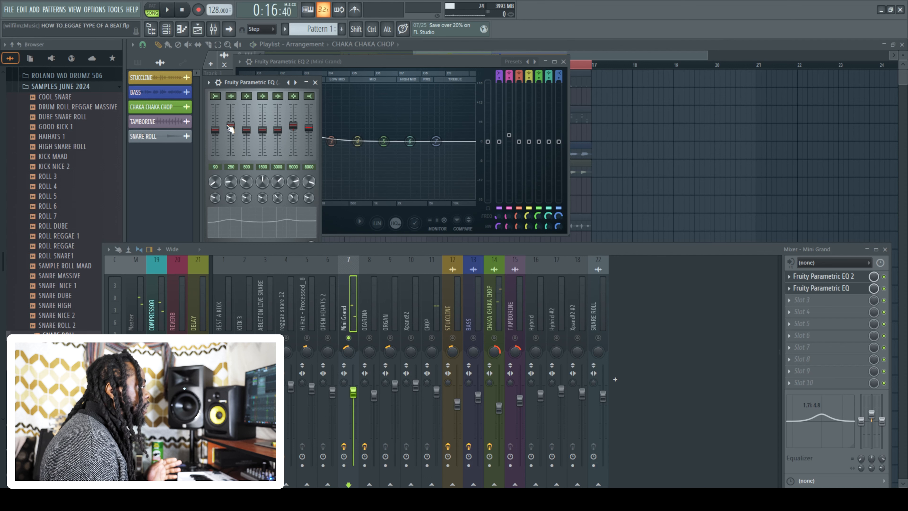
# Close both Mini Grand equalizer windows and the mixer
pyautogui.click(568, 67)
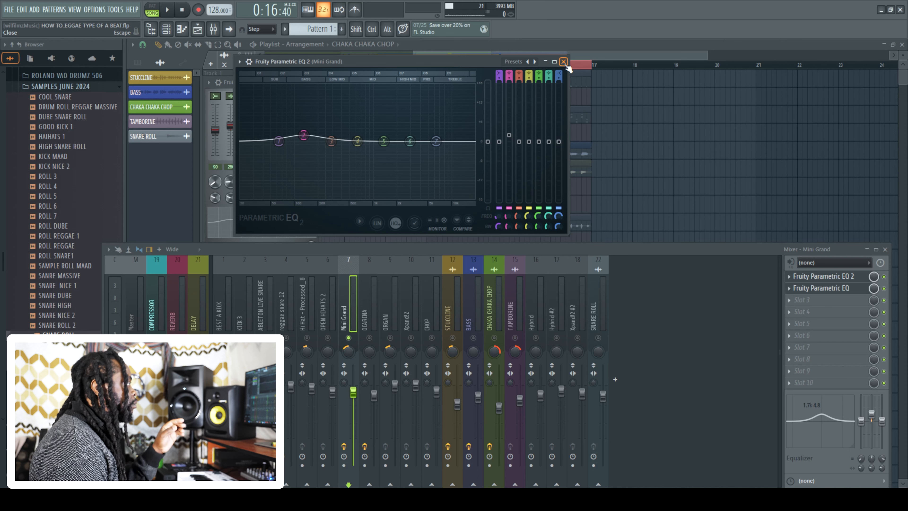
pyautogui.click(564, 62)
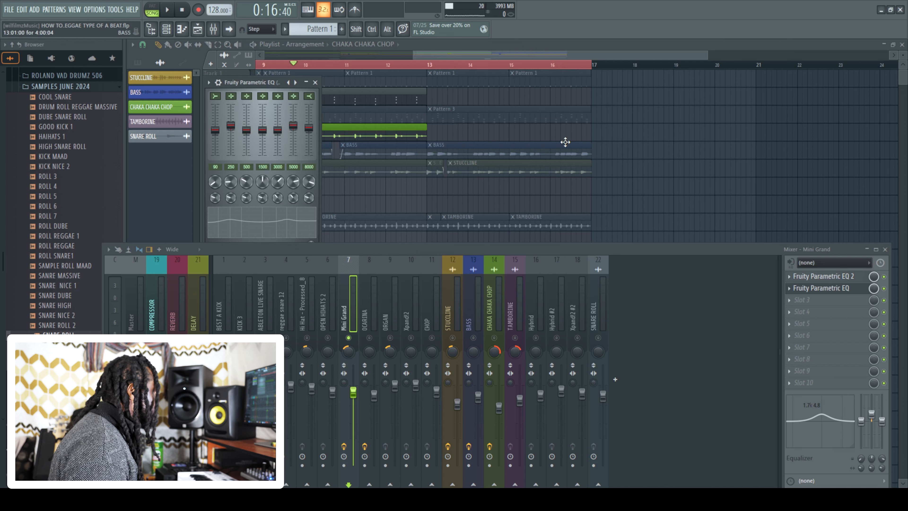
pyautogui.click(493, 353)
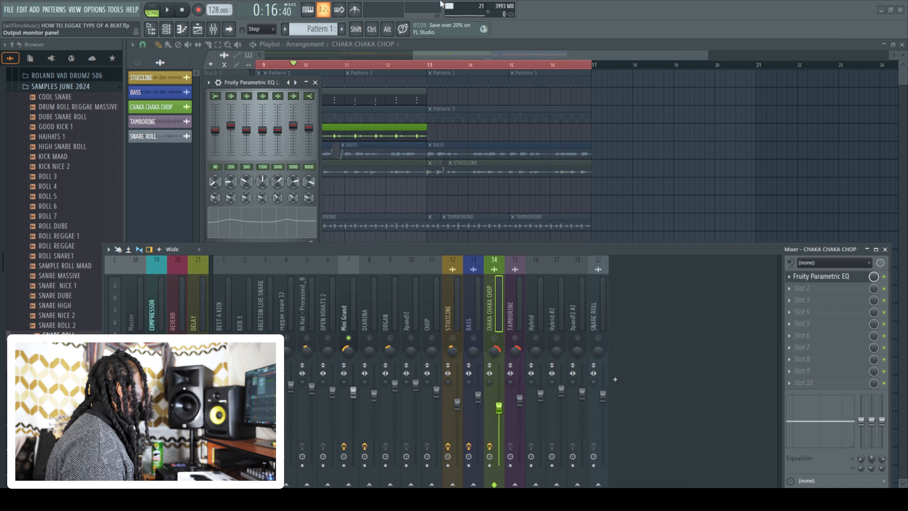
pyautogui.click(315, 82)
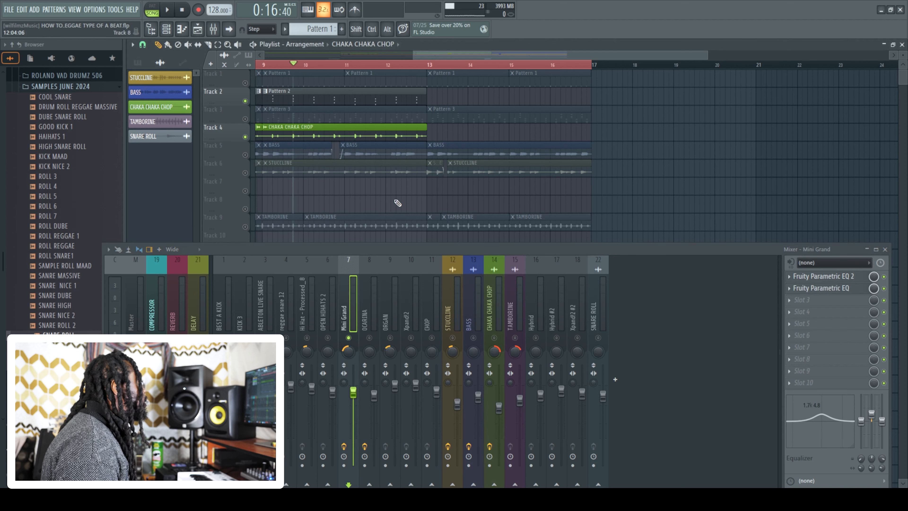
pyautogui.click(885, 250)
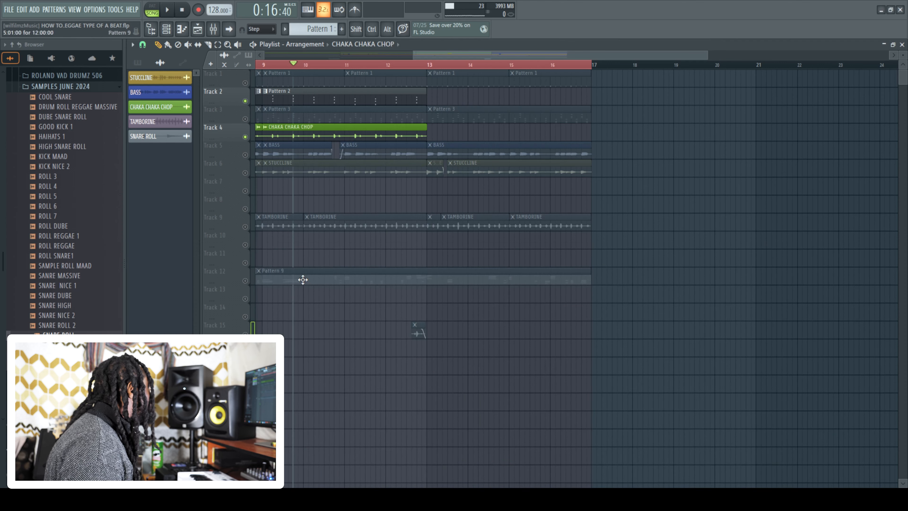
# Collapse the SAMPLES JUNE 2024 folder and open the WILL REGGAE SAMPLES 2024 folder in the browser
pyautogui.scroll(2, 73, 143)
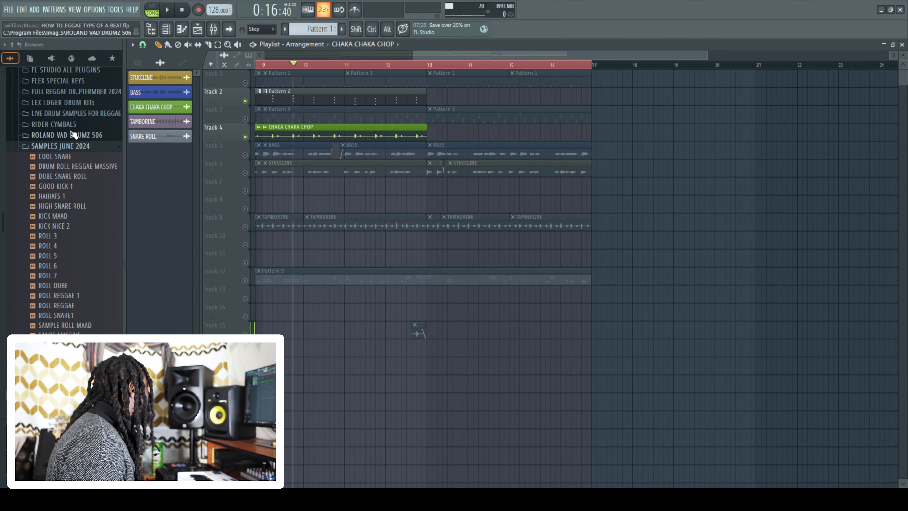
pyautogui.click(50, 150)
pyautogui.scroll(4, 63, 177)
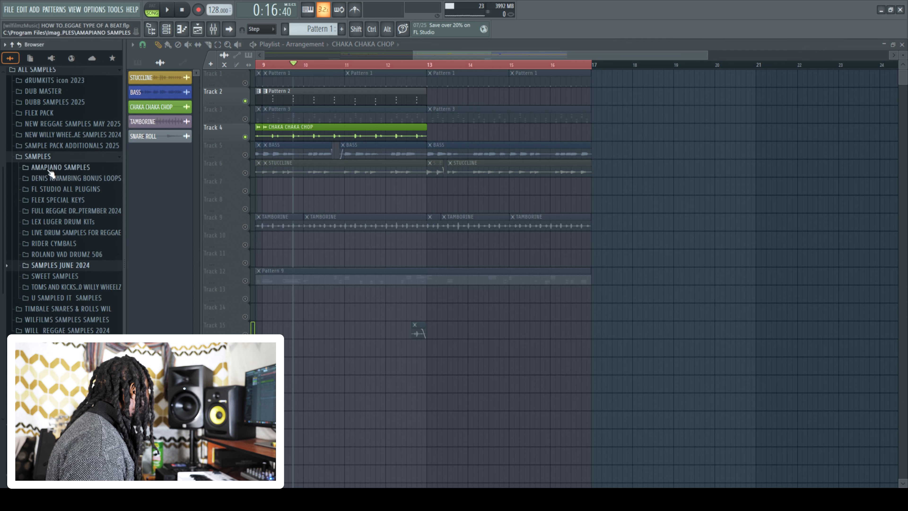
pyautogui.click(80, 331)
pyautogui.scroll(-4, 87, 292)
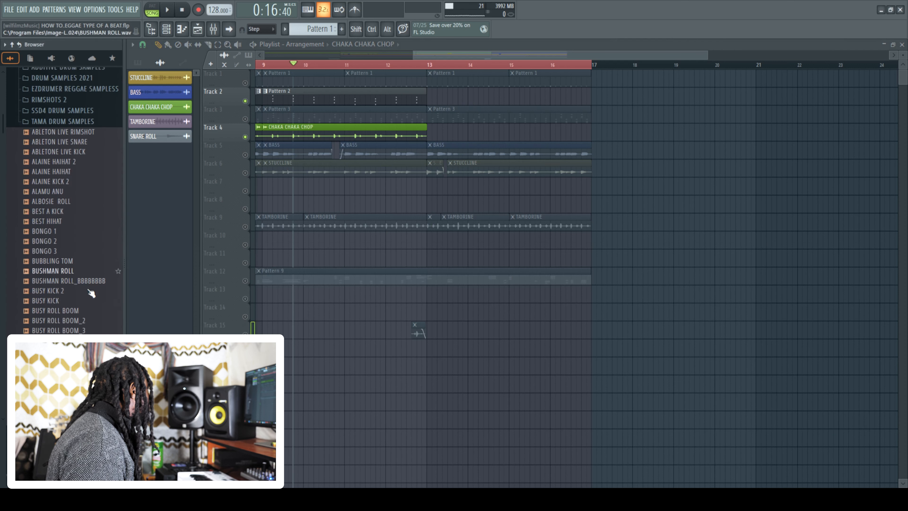
# Add the Crash_02 sample as a new channel in the channel rack, and close the rack
pyautogui.scroll(-2, 80, 347)
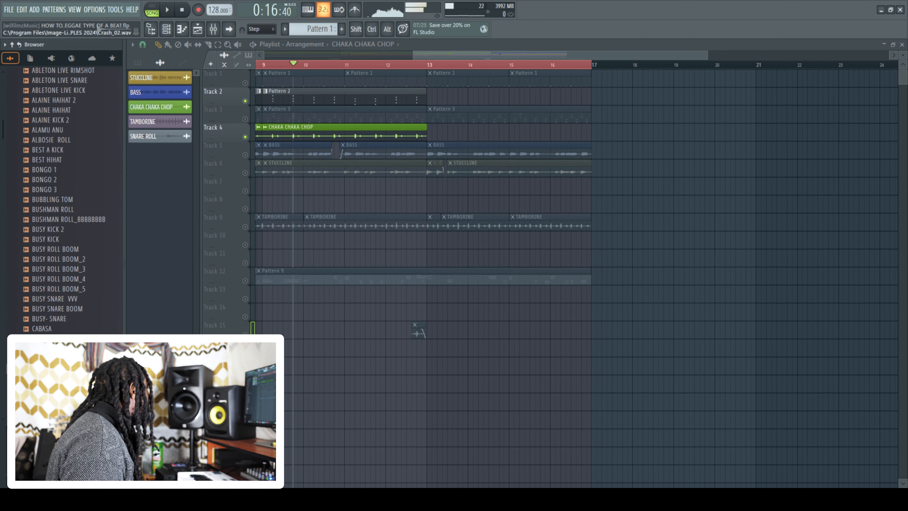
pyautogui.click(167, 31)
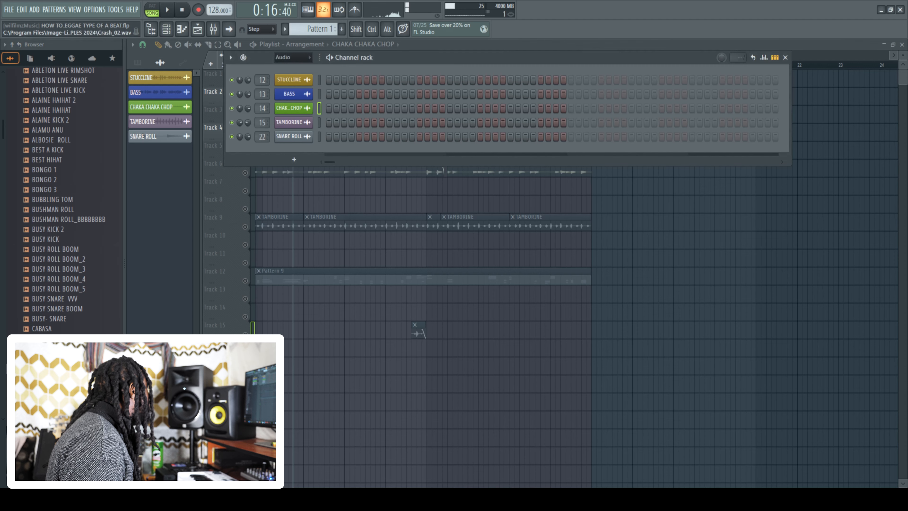
pyautogui.moveTo(54, 369); pyautogui.dragTo(296, 154)
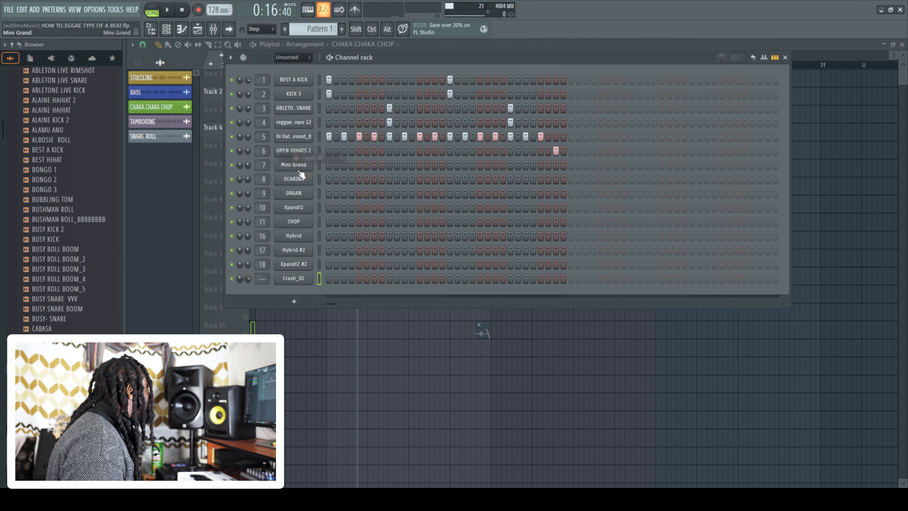
pyautogui.click(167, 30)
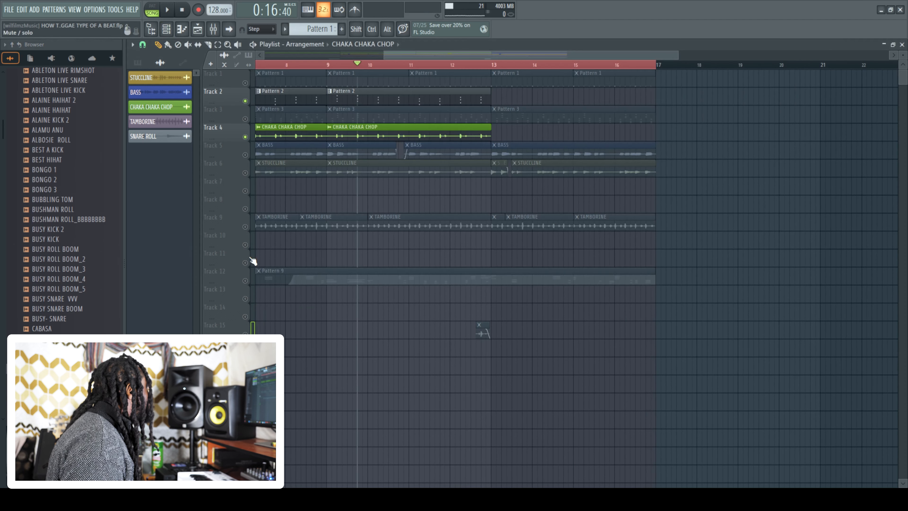
# Show the pattern list in the playlist picker and switch to the empty Pattern 10
pyautogui.click(138, 63)
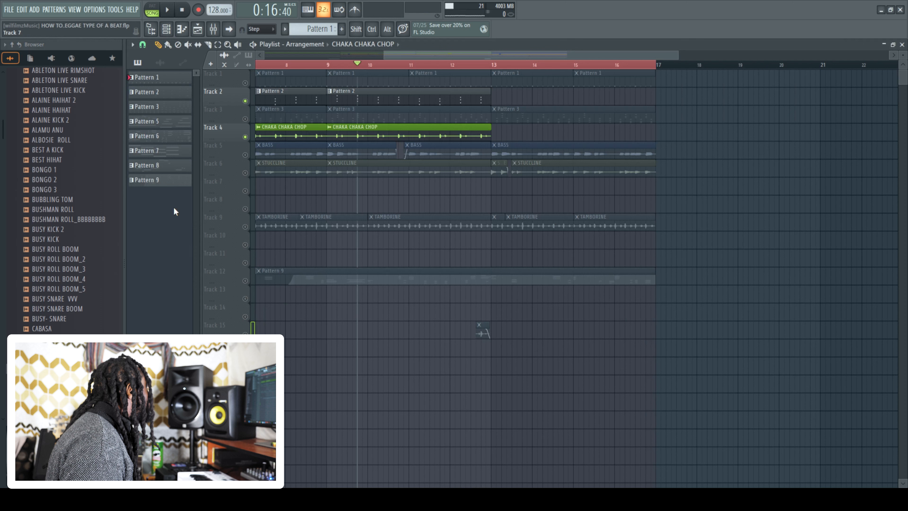
pyautogui.click(161, 183)
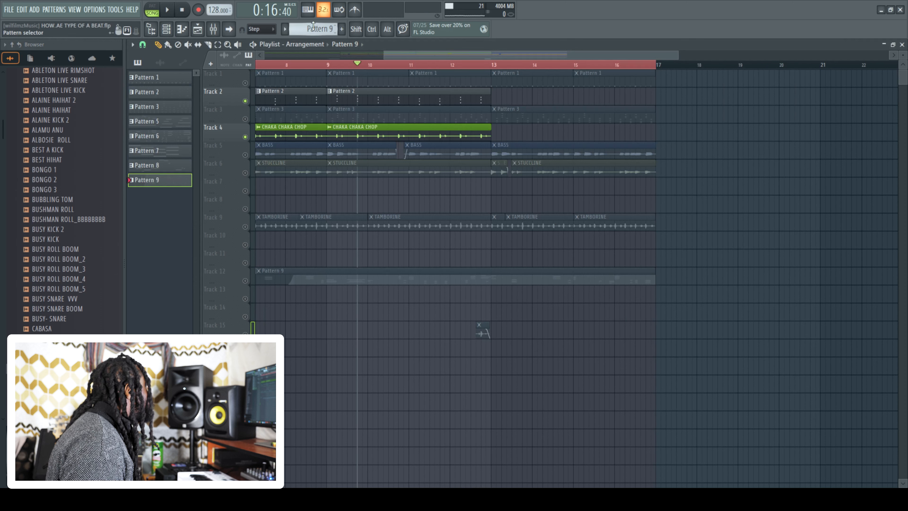
pyautogui.scroll(1, 313, 26)
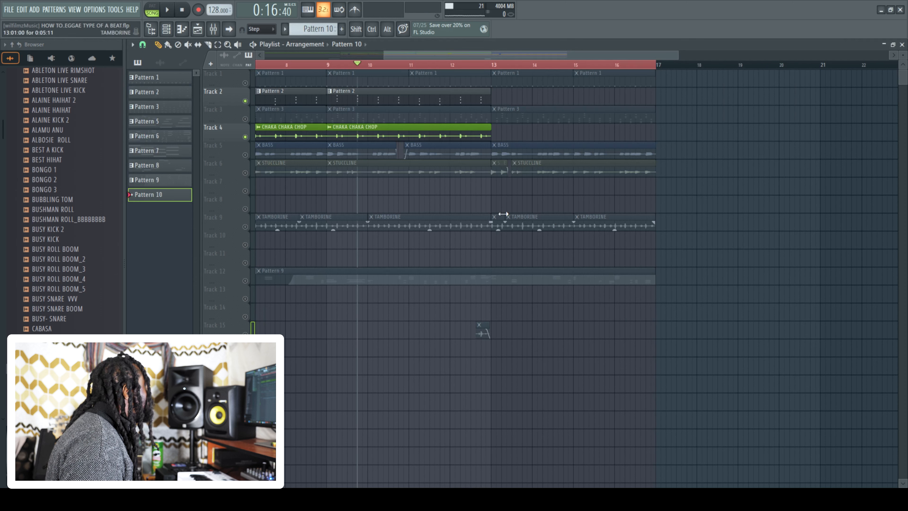
# Unmute all playlist tracks through Track 4's solo switch and start playing the arrangement
pyautogui.rightClick(245, 137)
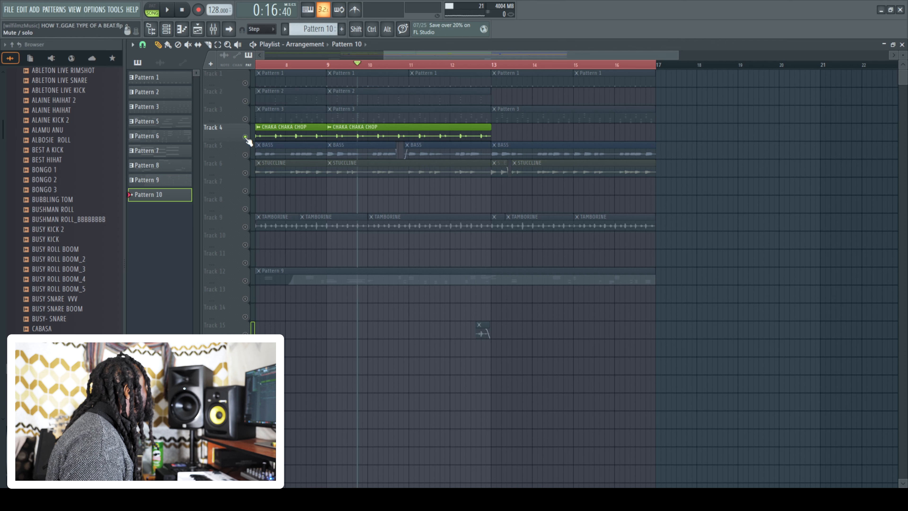
pyautogui.rightClick(245, 137)
pyautogui.press('space')
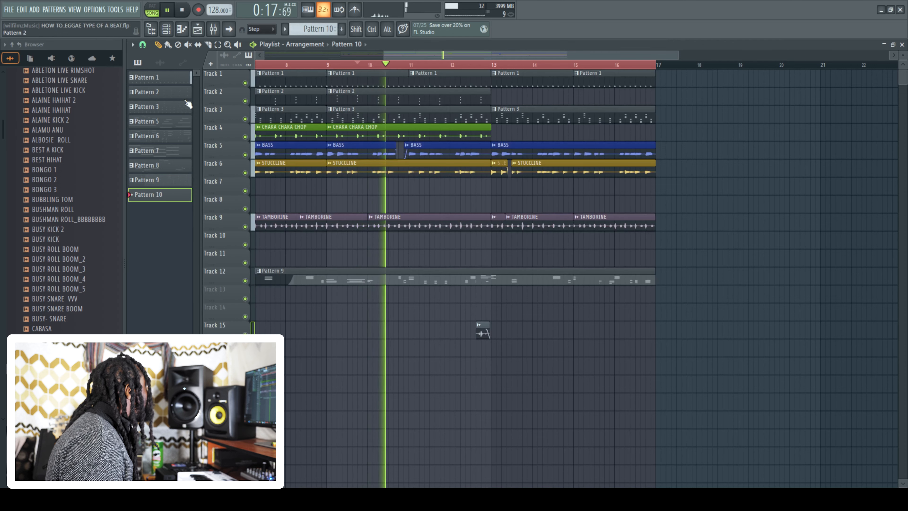
# Add a Crash_02 hit on the first step of Pattern 10 and place the pattern at bar 13 below Track 15
pyautogui.press('F6')
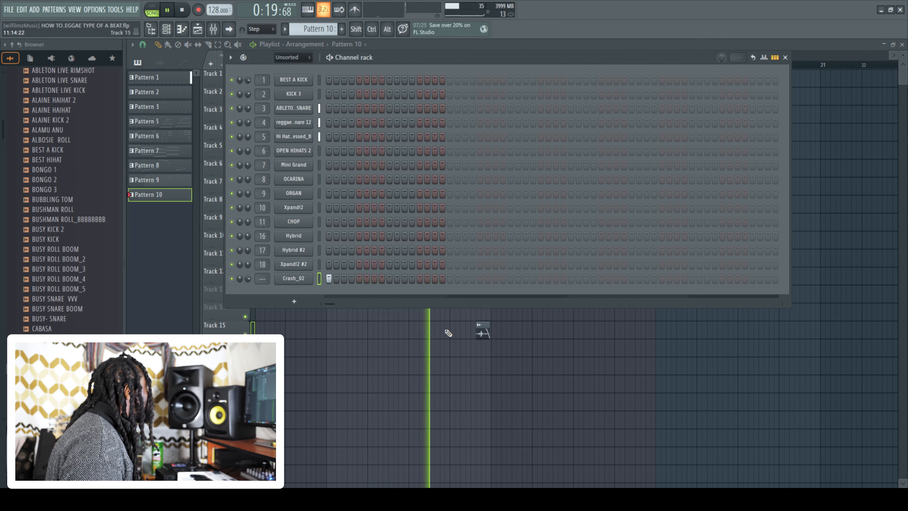
pyautogui.click(495, 349)
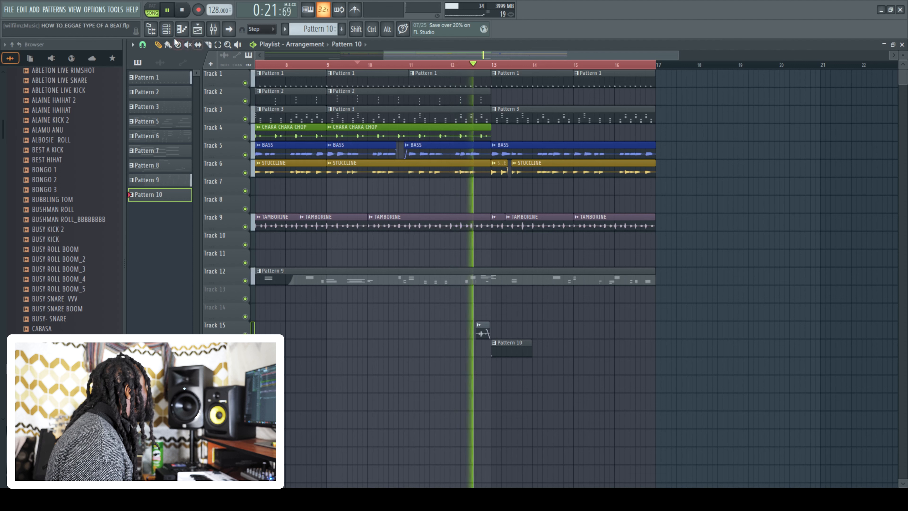
pyautogui.press('space')
# Adjust the fade-out of the Crash_02 sample in its channel settings, and close the settings window
pyautogui.press('F6')
pyautogui.click(302, 279)
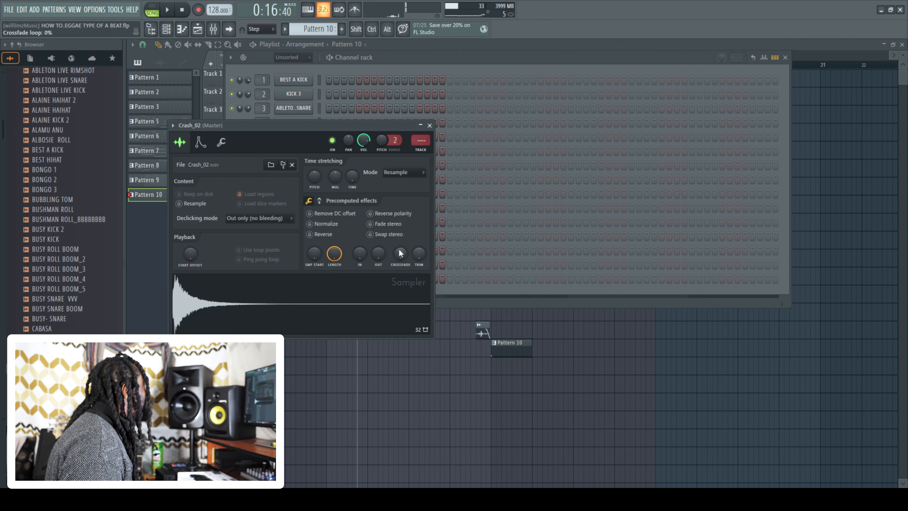
pyautogui.moveTo(384, 260); pyautogui.dragTo(469, 220)
pyautogui.click(430, 125)
# Pan the Hi Hat channel 21% left and adjust its volume during playback, and replay the section briefly
pyautogui.press('space')
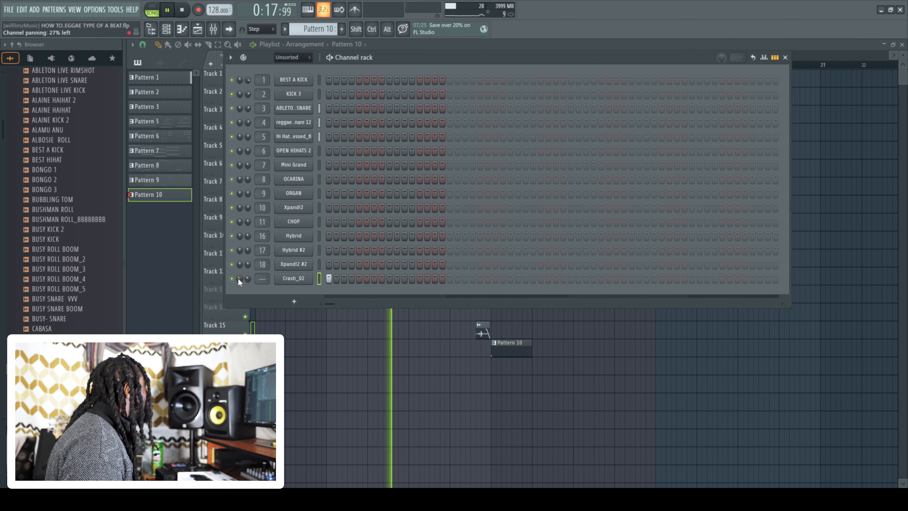
pyautogui.moveTo(240, 137); pyautogui.dragTo(247, 140)
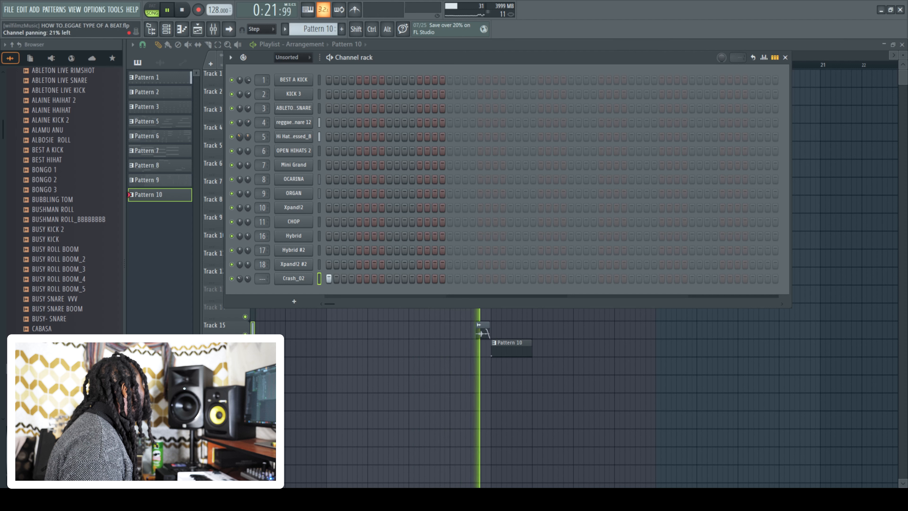
pyautogui.press('space')
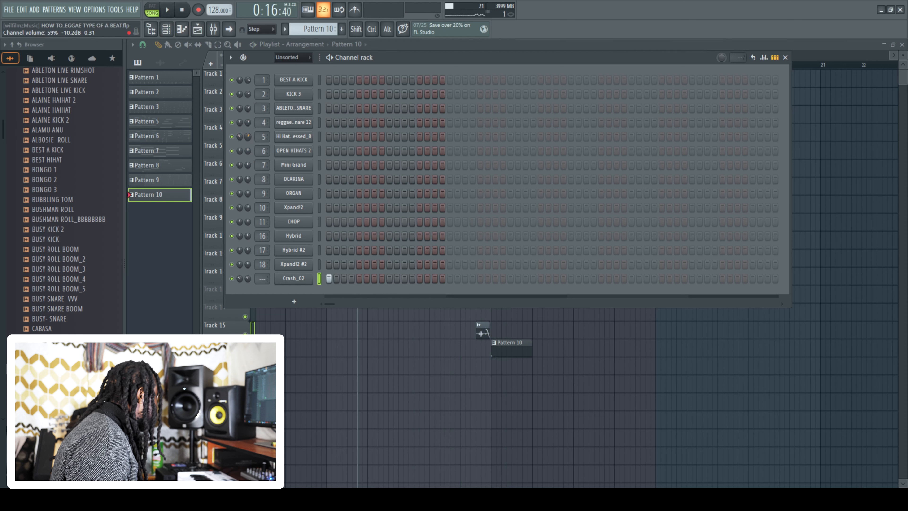
pyautogui.press('space')
pyautogui.press('space')
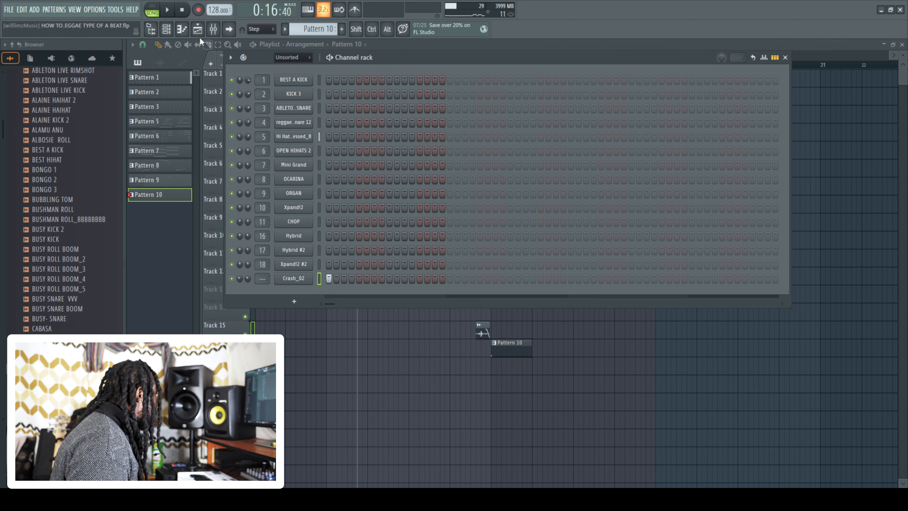
# Close the channel rack, move the playhead slightly earlier in bar 9, and play the section briefly
pyautogui.click(173, 32)
pyautogui.moveTo(354, 63); pyautogui.dragTo(347, 66)
pyautogui.press('space')
pyautogui.press('space')
# Play the arrangement with the mixer open to check the Hi Hat track's level and panning, and close the mixer
pyautogui.press('F9')
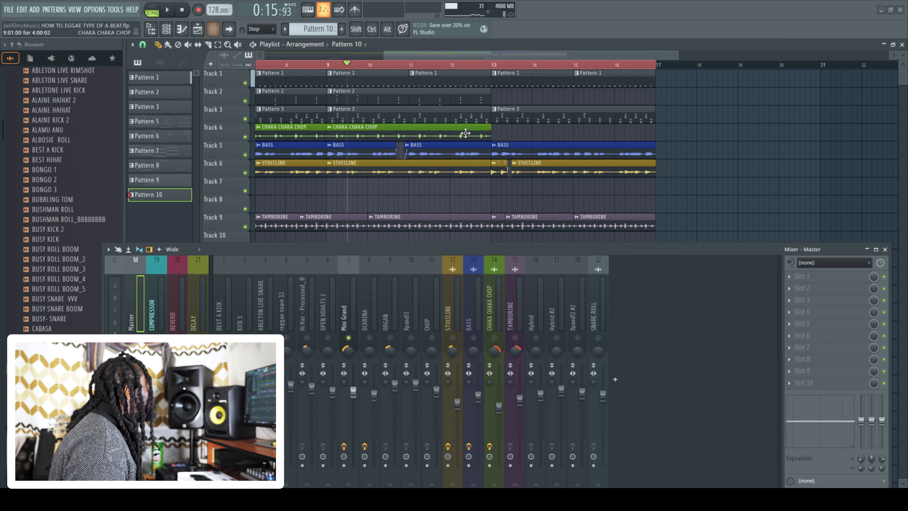
pyautogui.press('space')
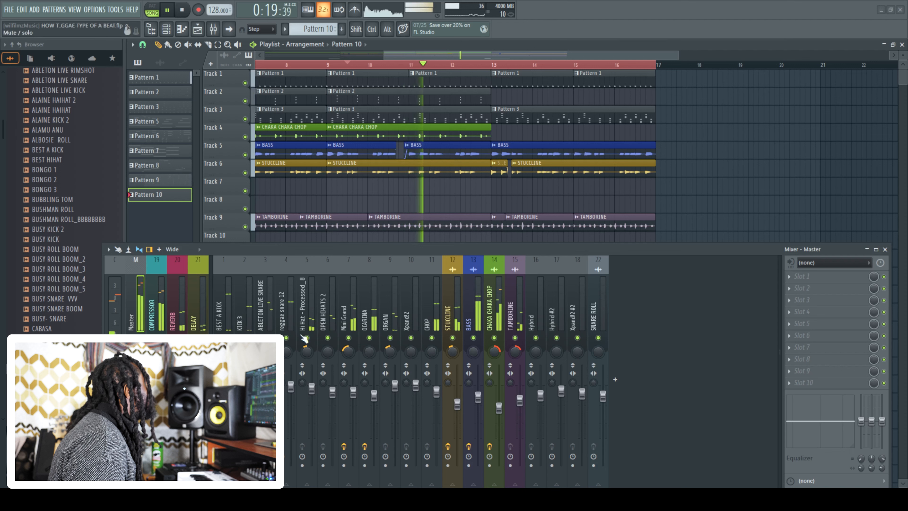
pyautogui.click(301, 306)
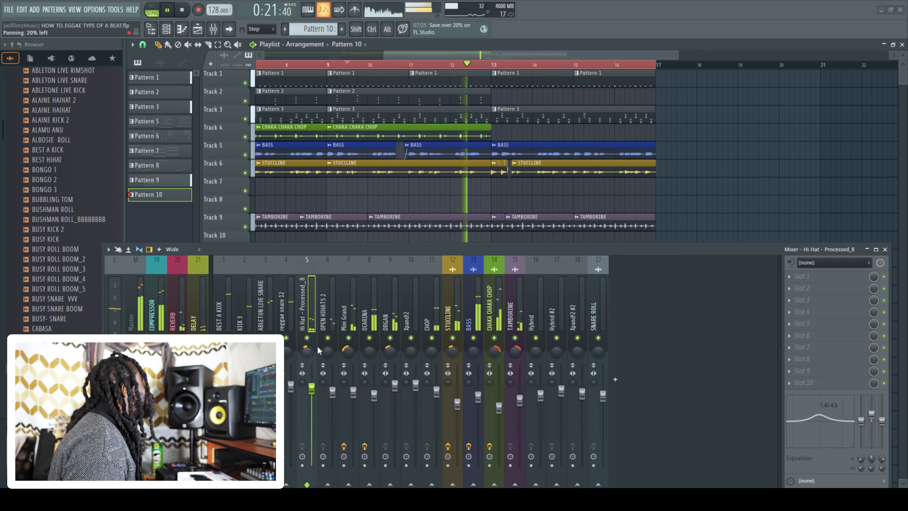
pyautogui.press('space')
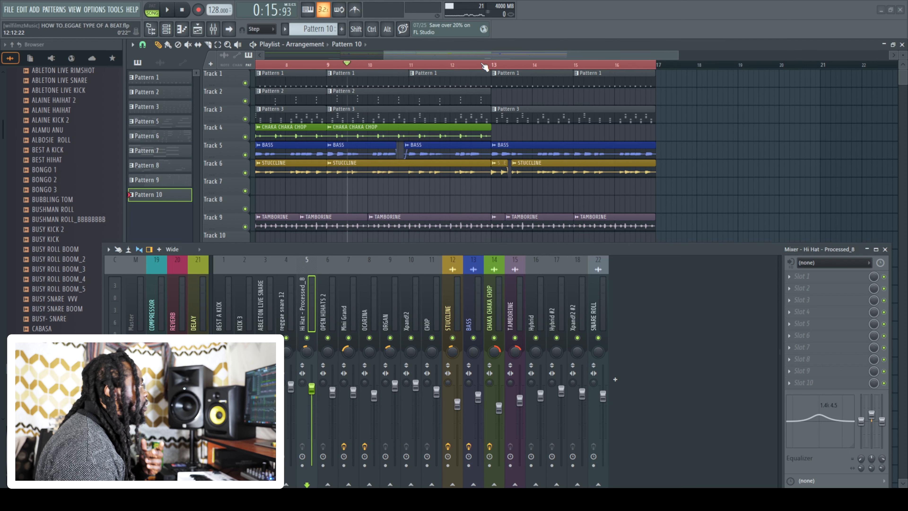
pyautogui.click(887, 250)
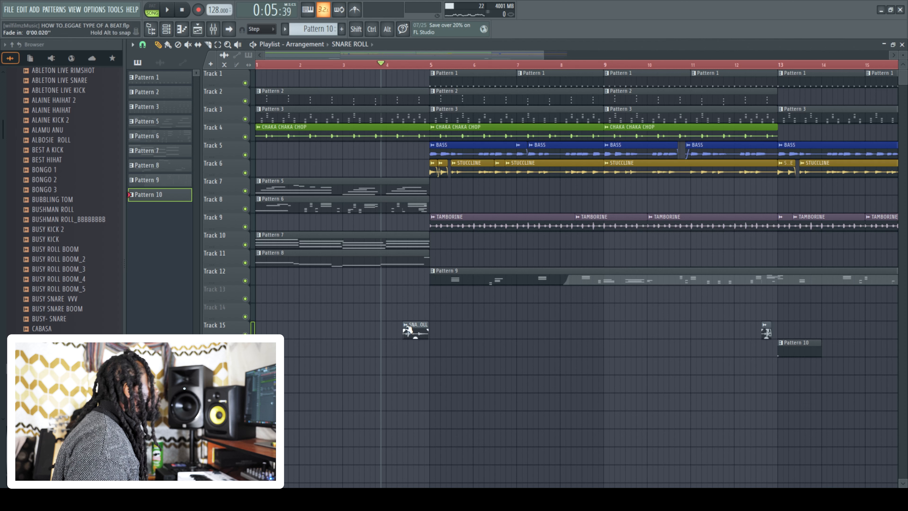
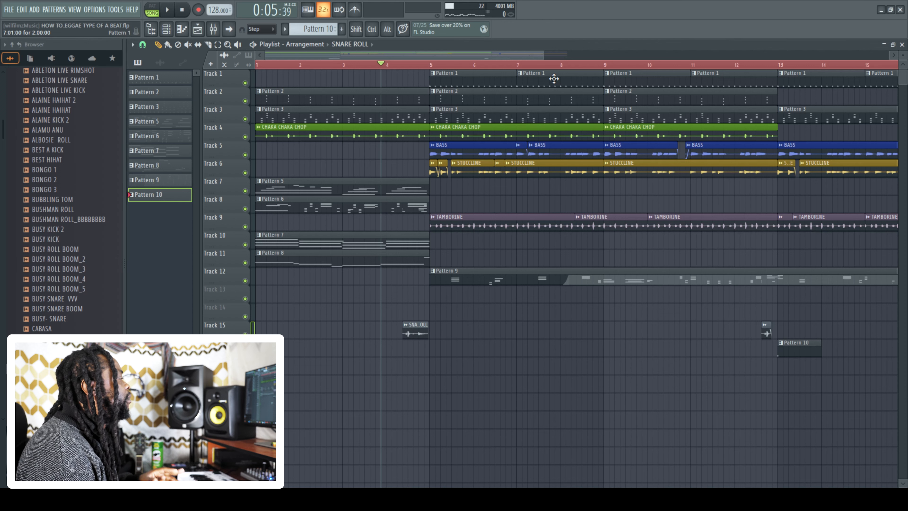
# Play the arrangement from about bar 4 to hear the snare roll transition into bar 5
pyautogui.click(393, 65)
pyautogui.press('space')
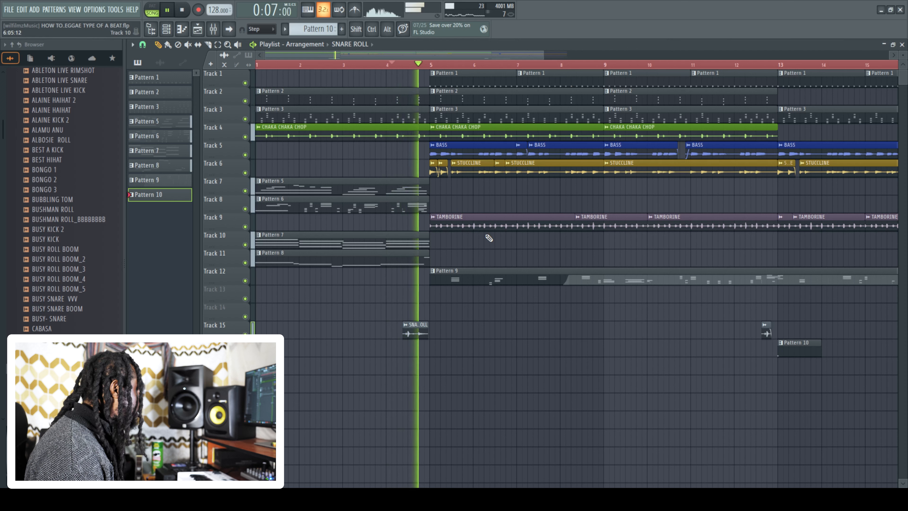
pyautogui.press('space')
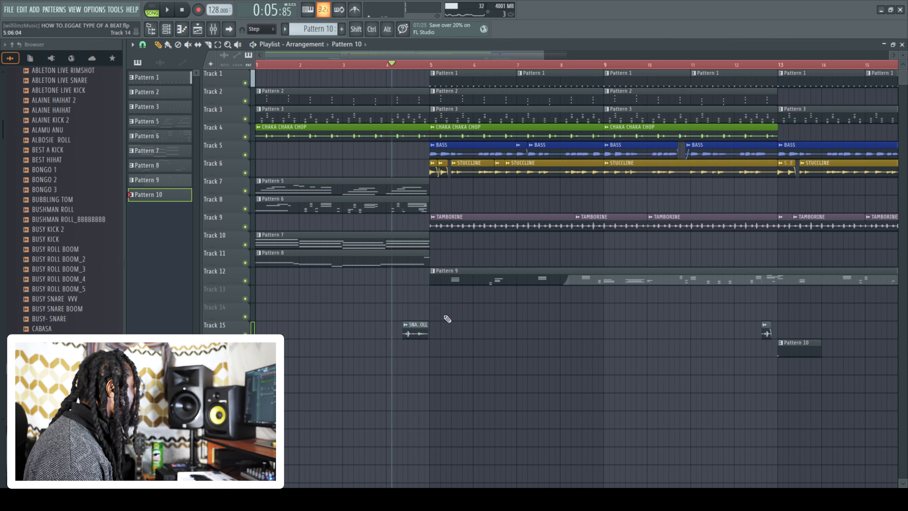
# Place a Pattern 10 clip on Track 14 at bar 5 and play through the snare roll transition
pyautogui.press('space')
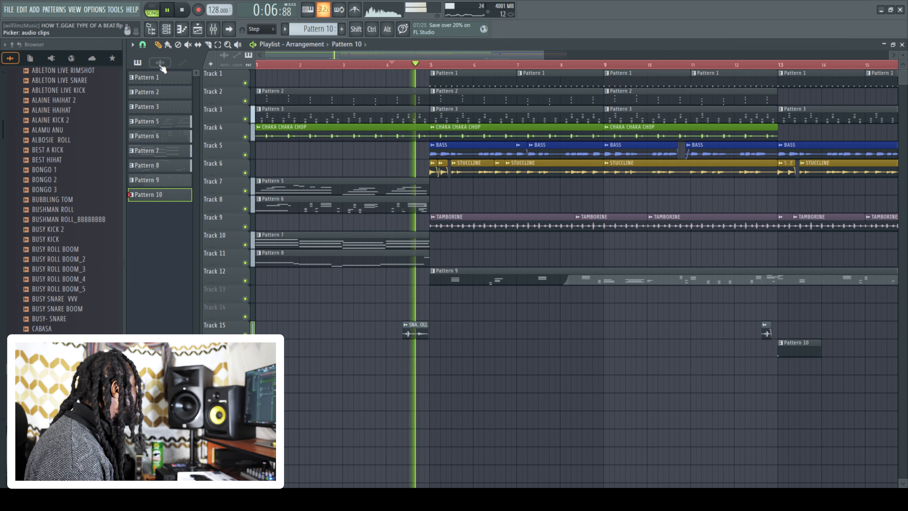
pyautogui.click(143, 44)
pyautogui.click(151, 67)
pyautogui.press('space')
pyautogui.click(432, 314)
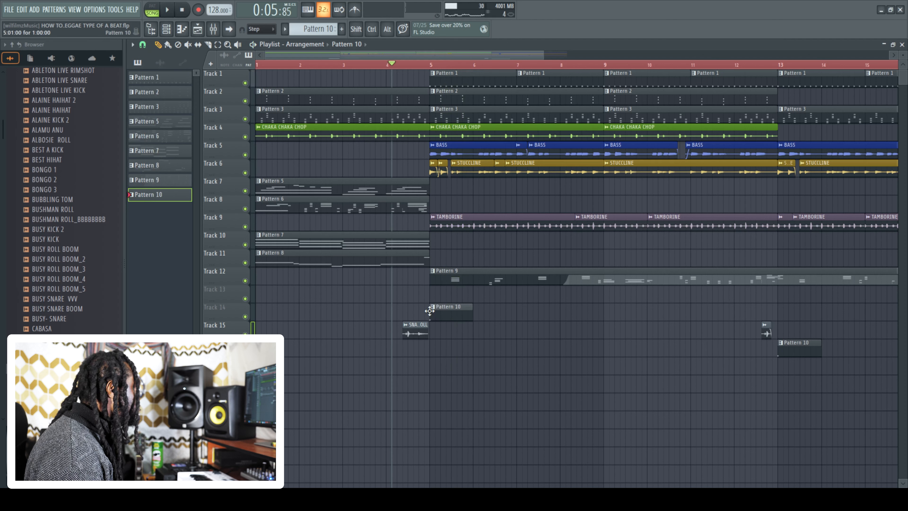
pyautogui.press('space')
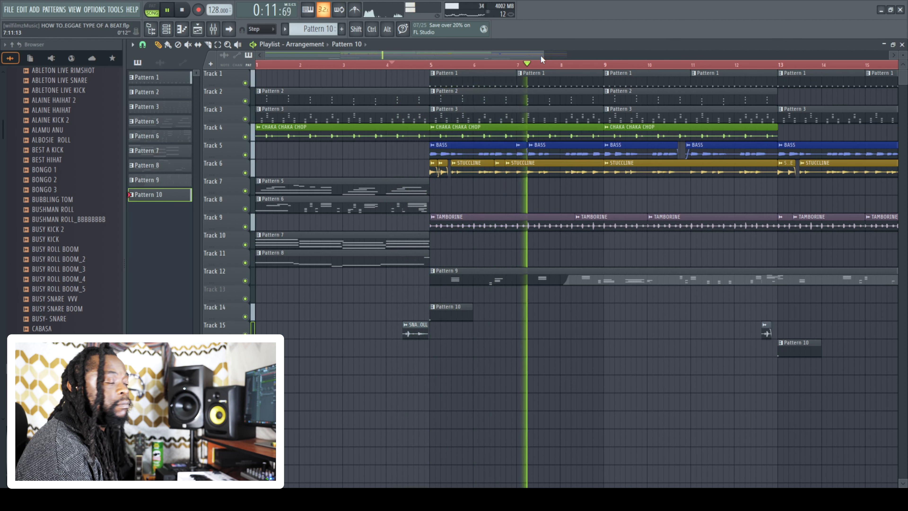
pyautogui.moveTo(555, 52); pyautogui.dragTo(679, 52)
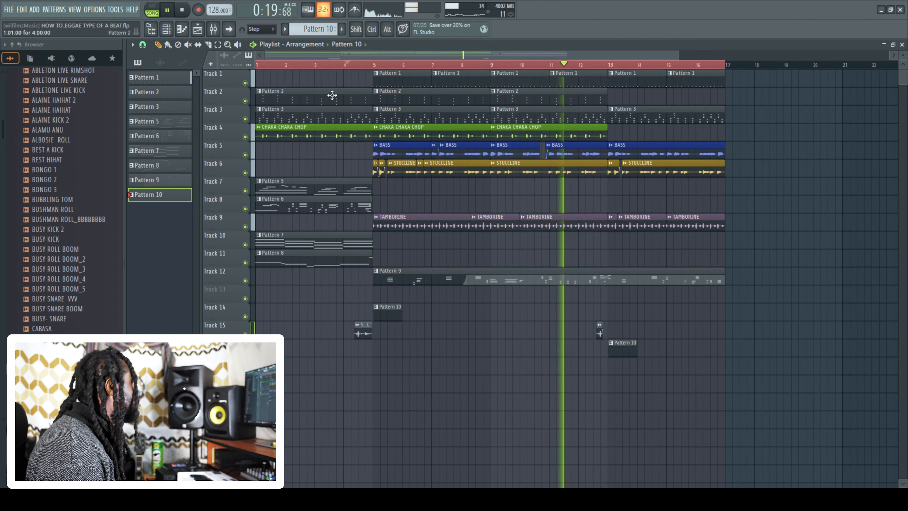
# Select the Master track in the mixer and load Fruity Reeverb 2 into its first effect slot
pyautogui.click(213, 29)
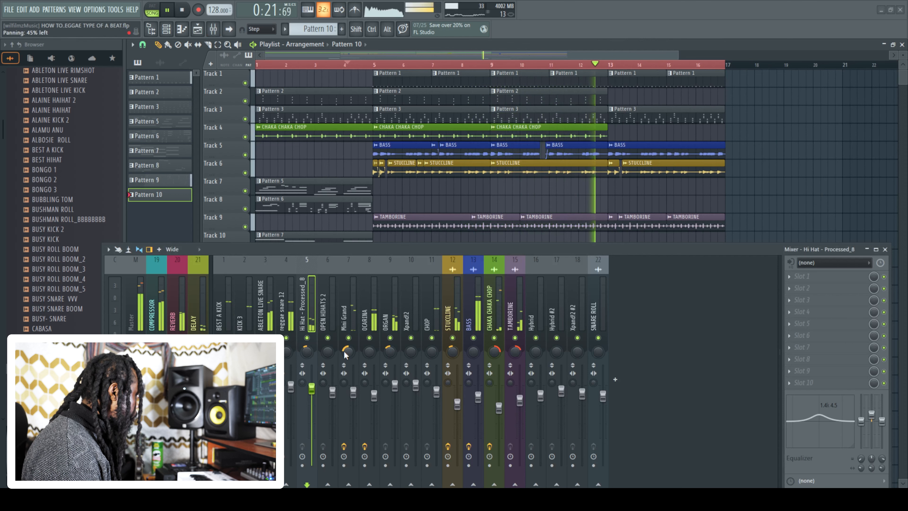
pyautogui.click(132, 324)
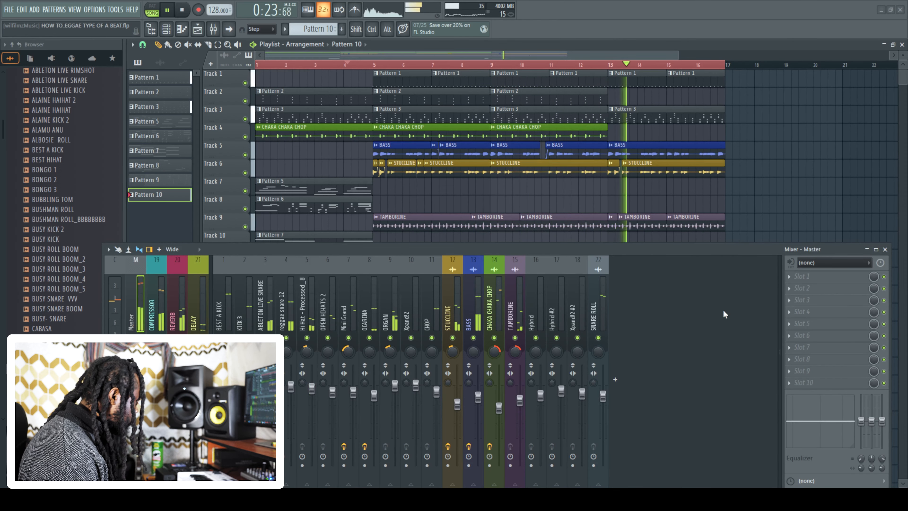
pyautogui.click(802, 276)
pyautogui.moveTo(808, 267)
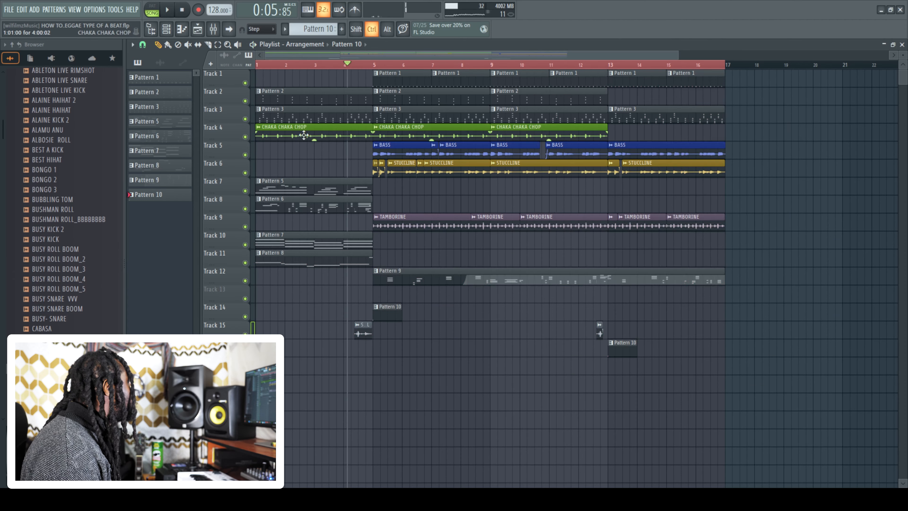
# Shift all playlist clips one bar later and place a Pattern 10 clip on Track 14 at bar 2
pyautogui.hotkey('ctrl', 'a')
pyautogui.moveTo(283, 99); pyautogui.dragTo(312, 103)
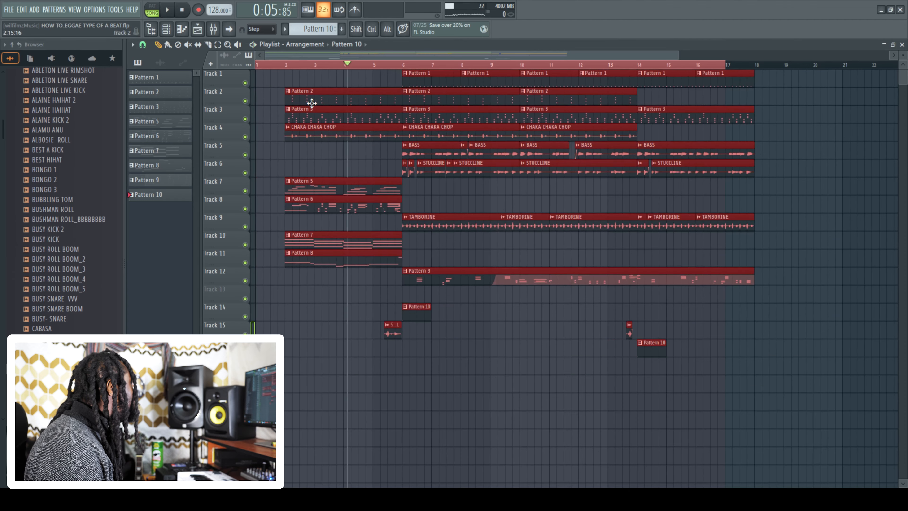
pyautogui.click(415, 381)
pyautogui.click(415, 314)
pyautogui.click(286, 313)
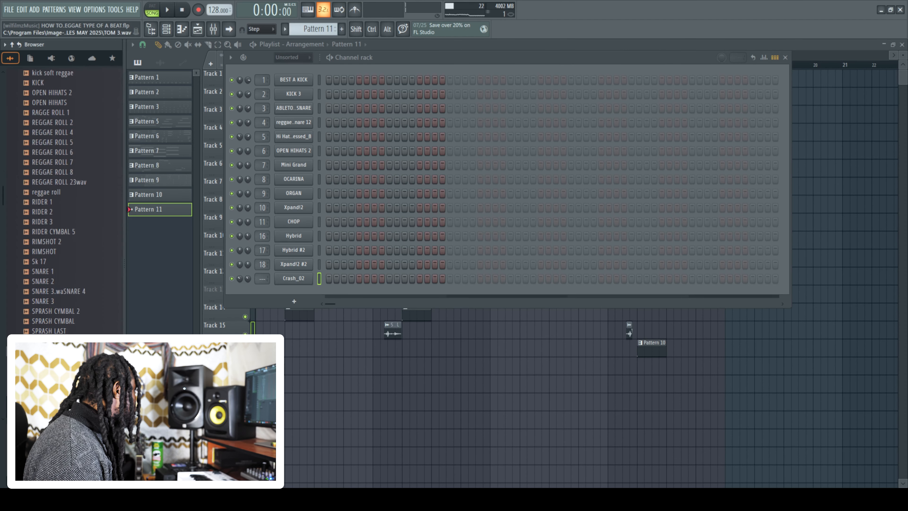
# Add the TOM 2, TOM 3 and TUNED TIMBALE samples as channels, and set the timbale's channel volume to 72%
pyautogui.moveTo(213, 293); pyautogui.dragTo(297, 305)
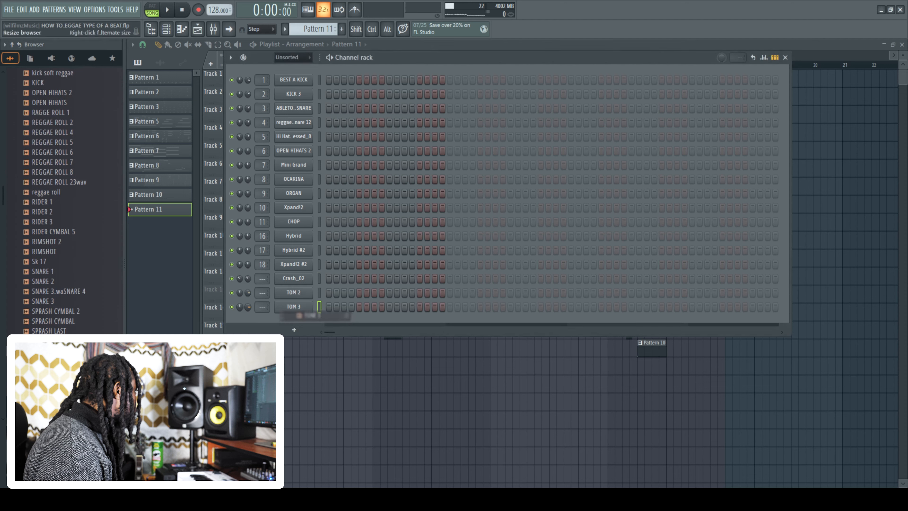
pyautogui.scroll(-4, 57, 264)
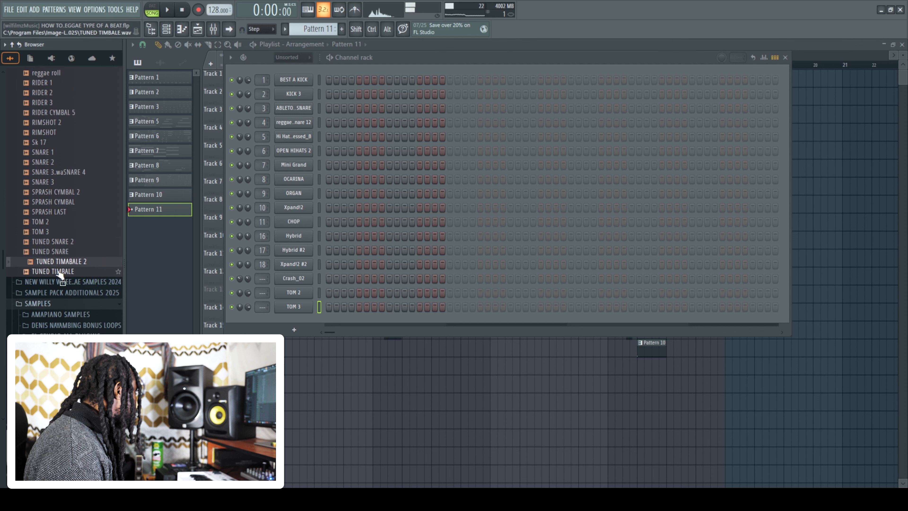
pyautogui.click(68, 273)
pyautogui.press('space')
pyautogui.moveTo(67, 273); pyautogui.dragTo(250, 317)
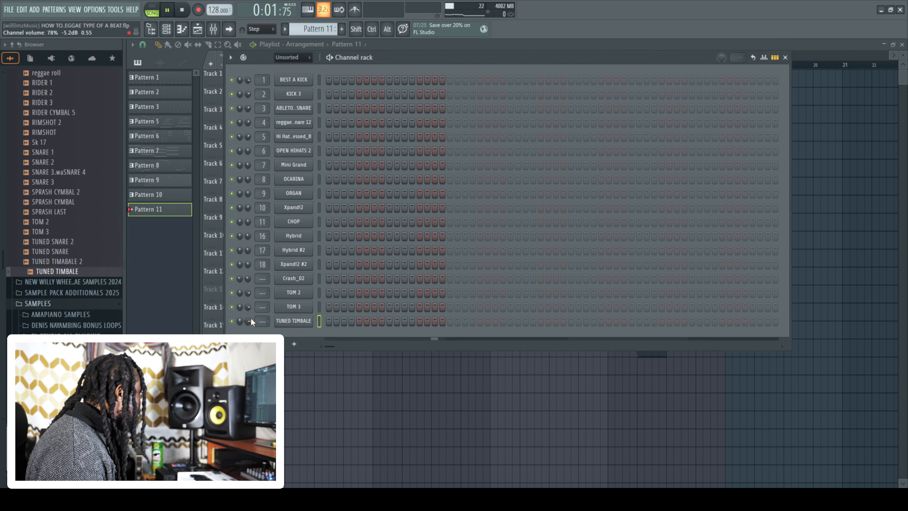
pyautogui.press('space')
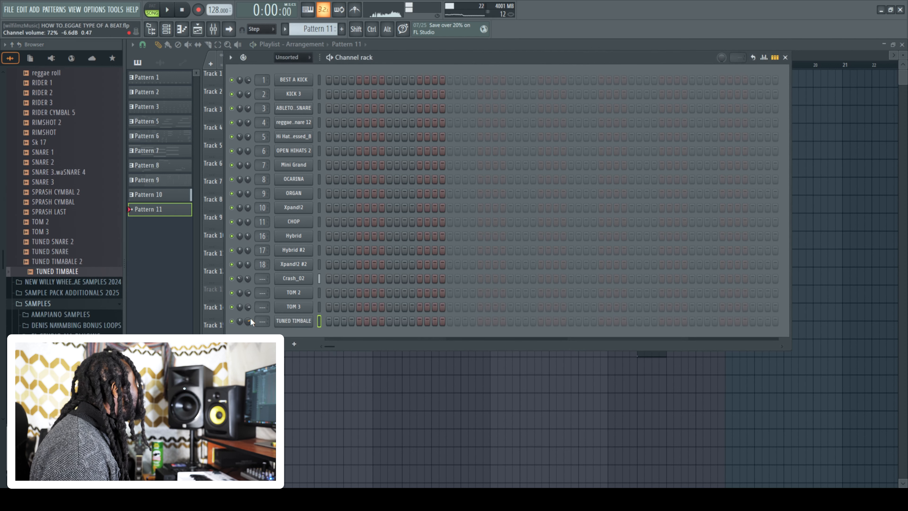
# Set the TUNED TIMBALE sample's fade out to 18%, preview it, and close its channel settings
pyautogui.click(307, 322)
pyautogui.moveTo(415, 291); pyautogui.dragTo(415, 285)
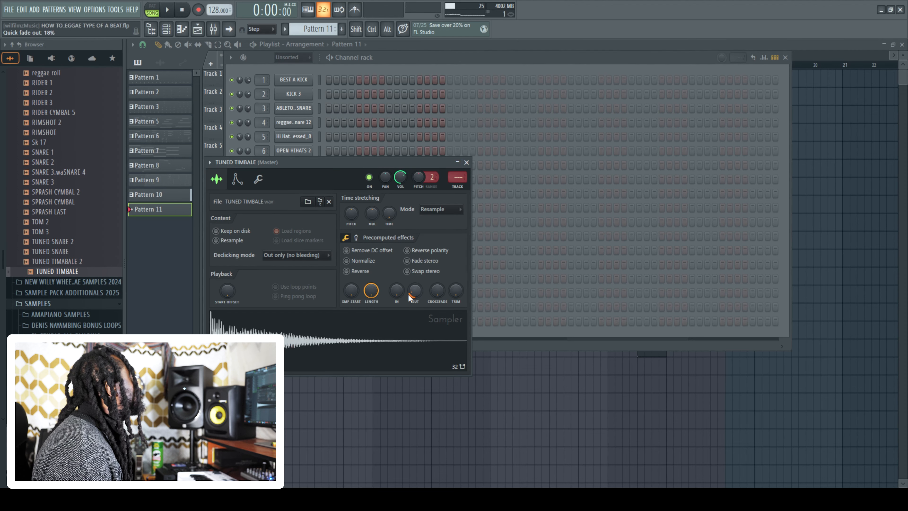
pyautogui.click(341, 335)
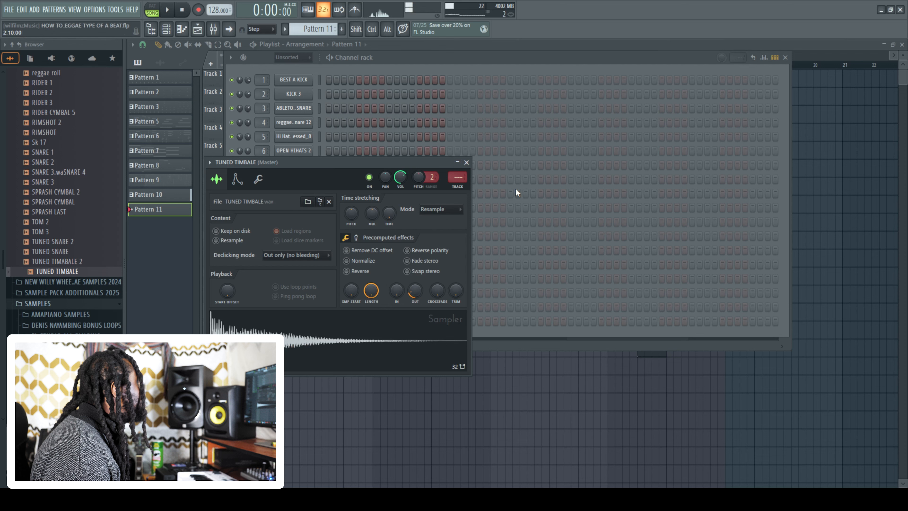
pyautogui.click(467, 162)
# Return to the playlist and briefly play the arrangement from the start
pyautogui.click(166, 29)
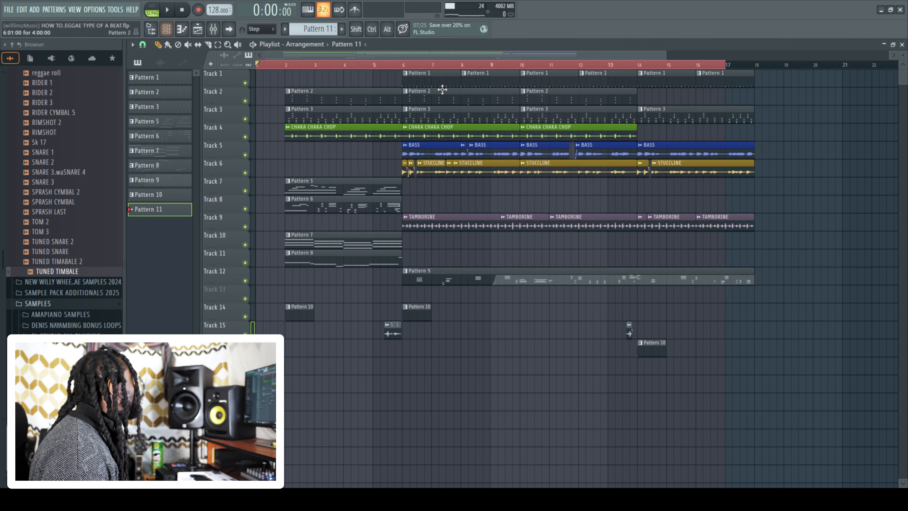
pyautogui.press('space')
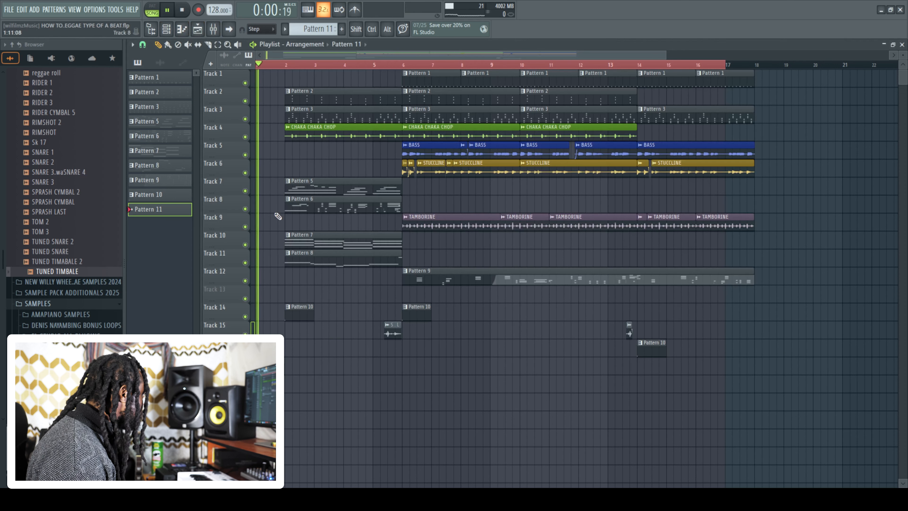
pyautogui.press('space')
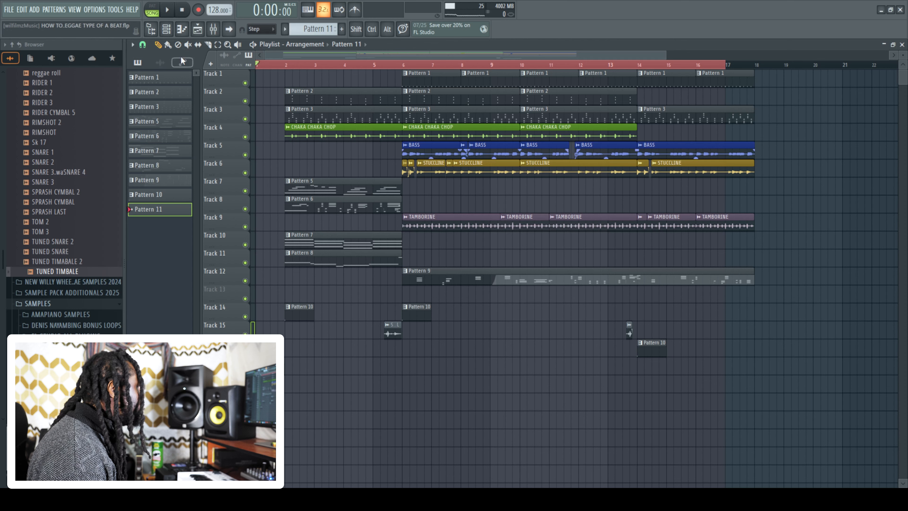
# Sequence Hi Hat hits on steps 1, 5 and 9 and a TUNED TIMBALE hit on step 13 in Pattern 11
pyautogui.click(178, 30)
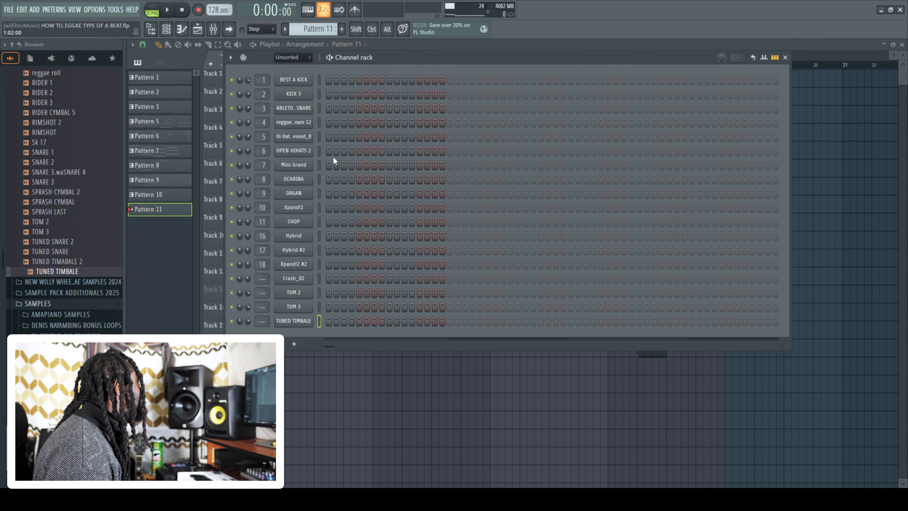
pyautogui.press('space')
pyautogui.click(367, 136)
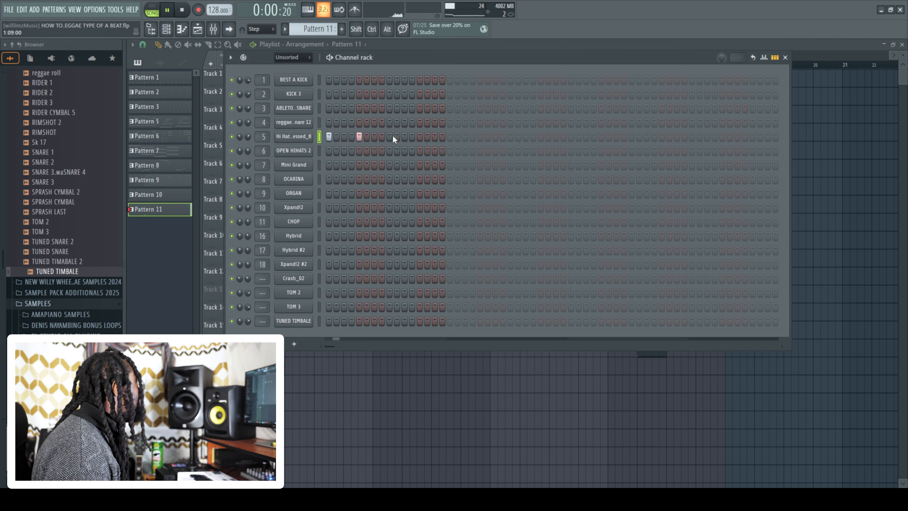
pyautogui.click(419, 136)
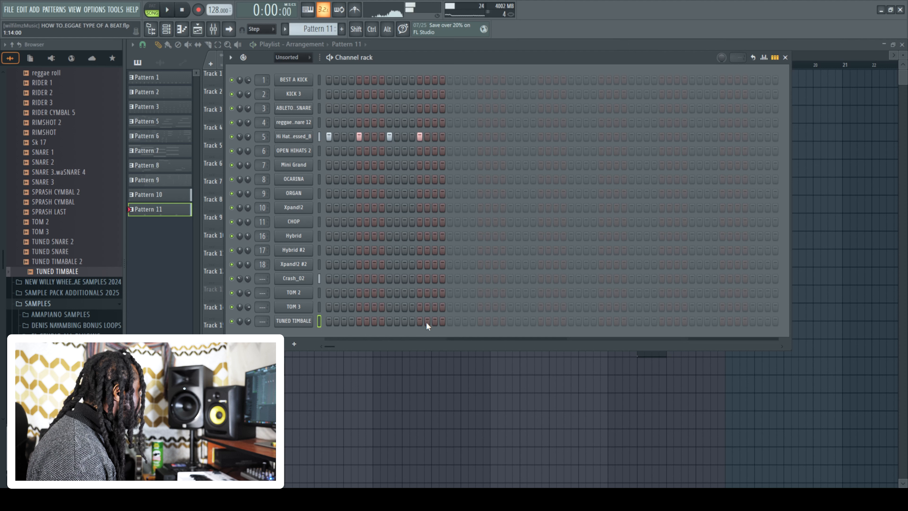
pyautogui.click(420, 321)
pyautogui.click(419, 136)
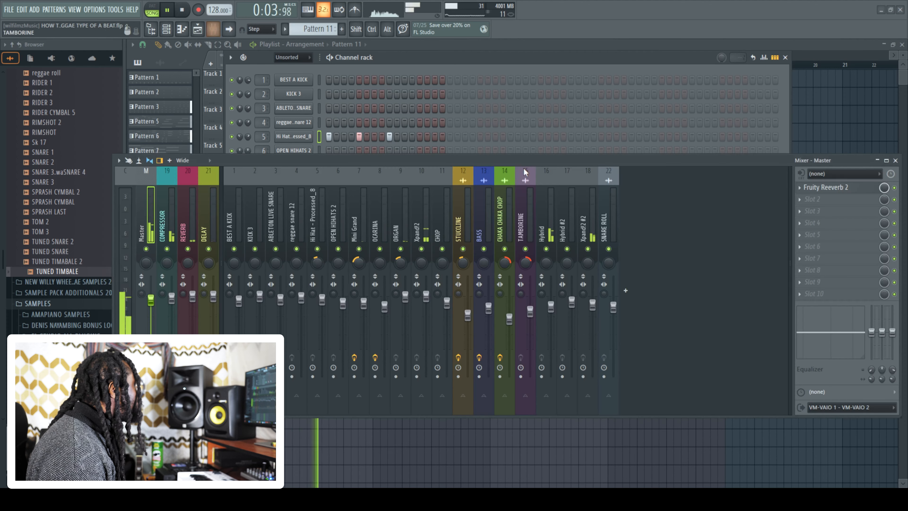
# Route the TUNED TIMBALE channel to a new mixer track 23 named TIMBALE, and close the mixer
pyautogui.click(213, 29)
pyautogui.press('space')
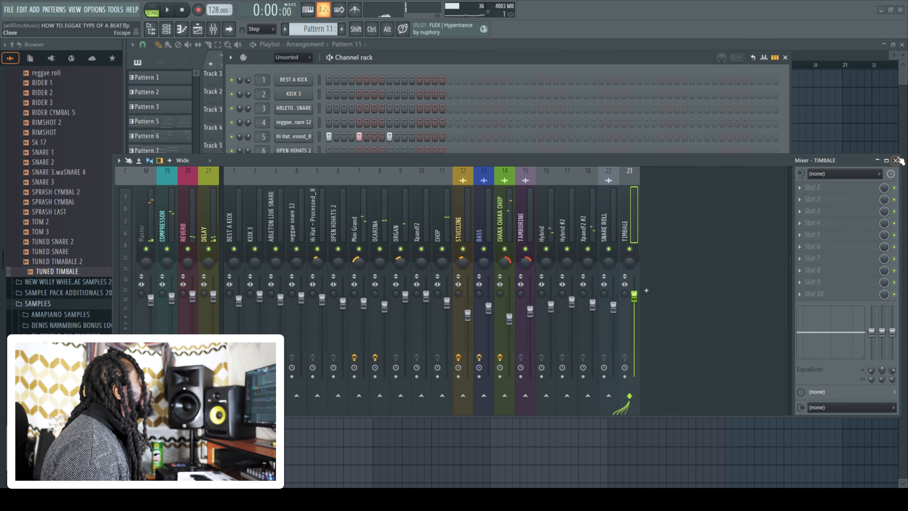
pyautogui.click(896, 160)
# Open TUNED TIMBALE in the piano roll and add a C5 note just before its existing note
pyautogui.rightClick(300, 321)
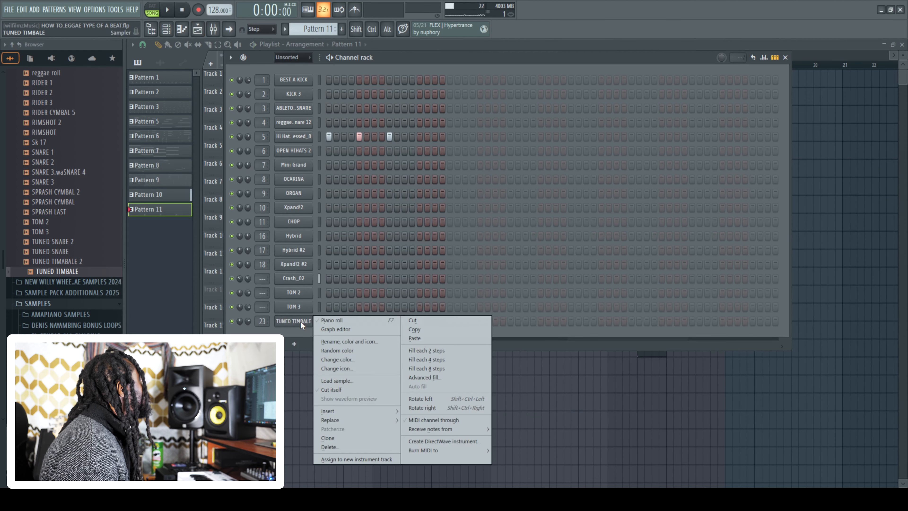
pyautogui.click(338, 319)
pyautogui.moveTo(801, 101); pyautogui.dragTo(508, 103)
pyautogui.press('space')
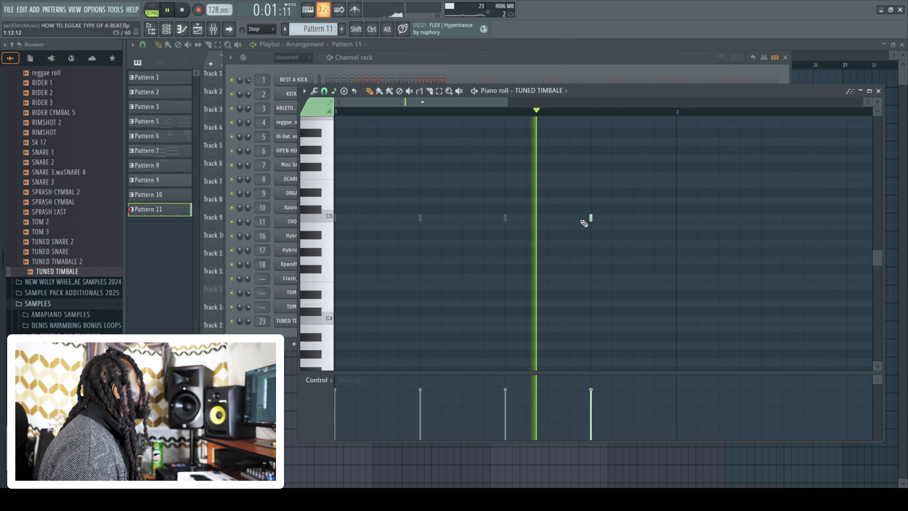
pyautogui.click(586, 217)
pyautogui.press('space')
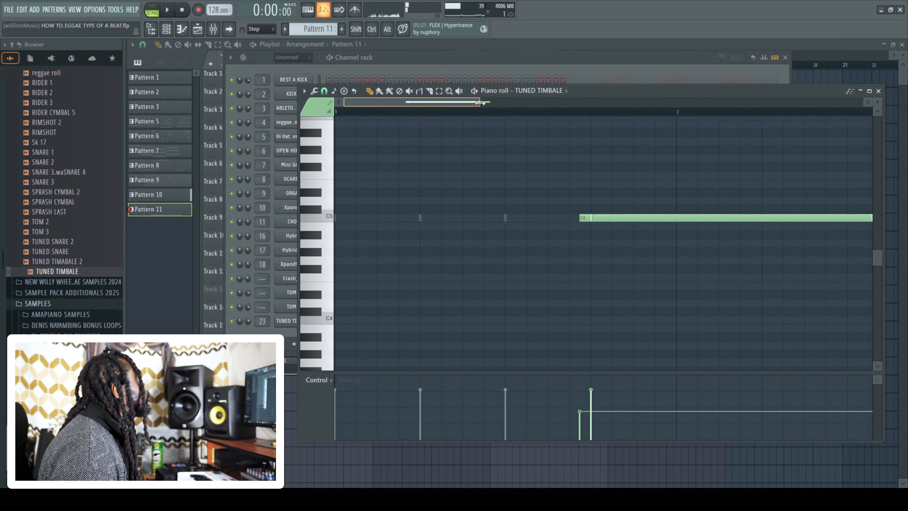
# Shorten the added C5 note to a brief hit, raise both timbale notes' velocities, and close the piano roll
pyautogui.moveTo(488, 102); pyautogui.dragTo(562, 103)
pyautogui.moveTo(702, 224); pyautogui.dragTo(541, 222)
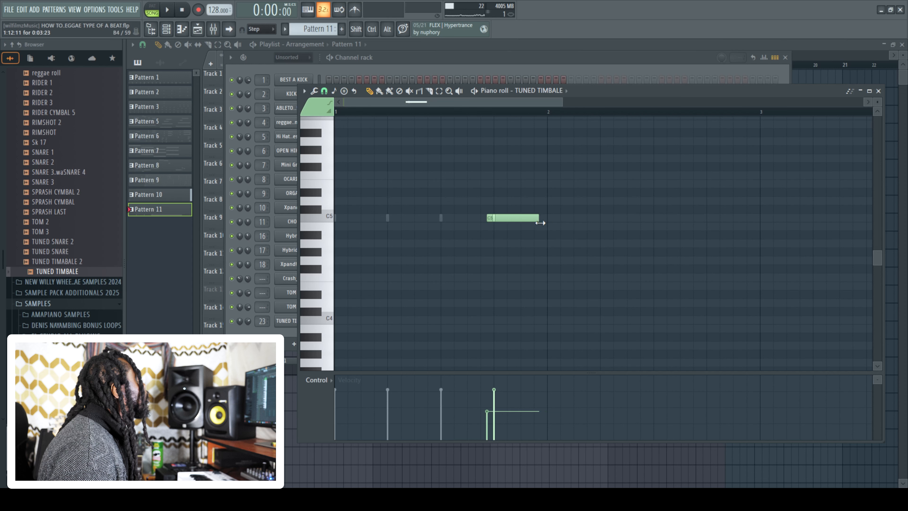
pyautogui.moveTo(493, 393); pyautogui.dragTo(489, 396)
pyautogui.press('space')
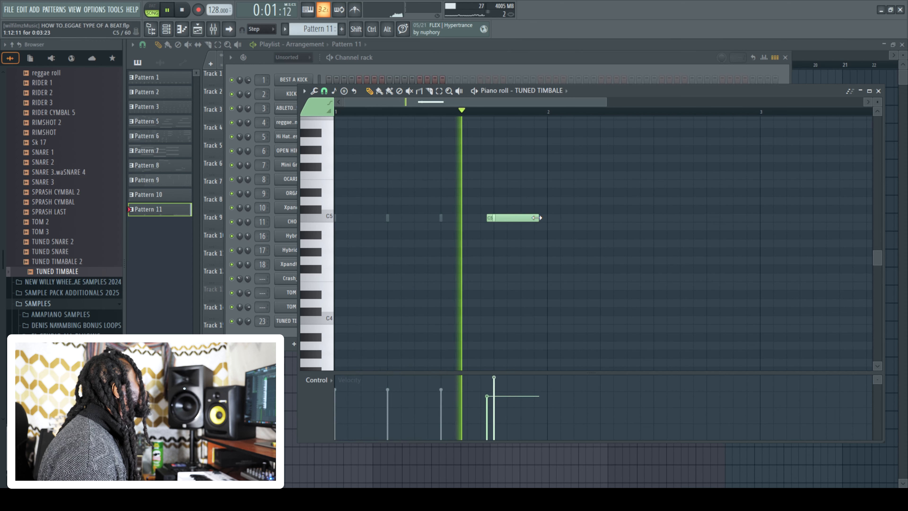
pyautogui.moveTo(536, 217); pyautogui.dragTo(495, 217)
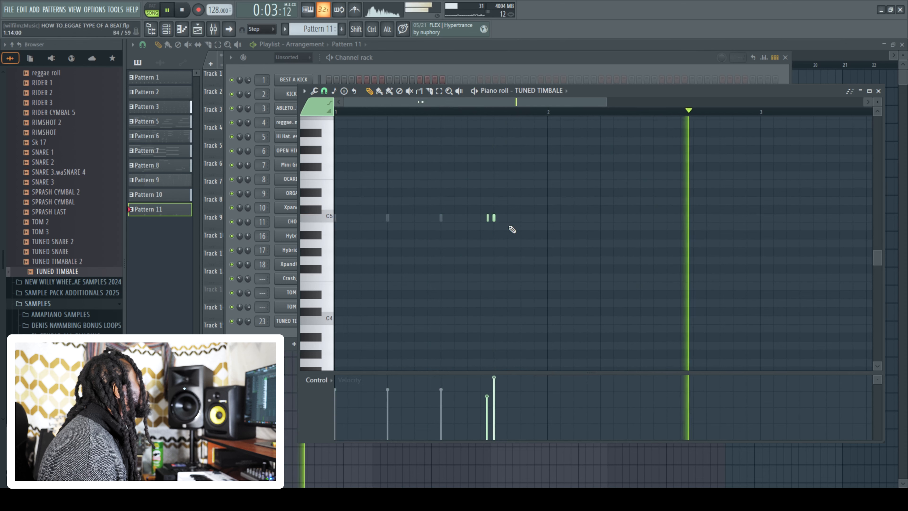
pyautogui.click(878, 91)
# Place a TOM 2 hit on step 15 of Pattern 11 while playing the intro
pyautogui.press('space')
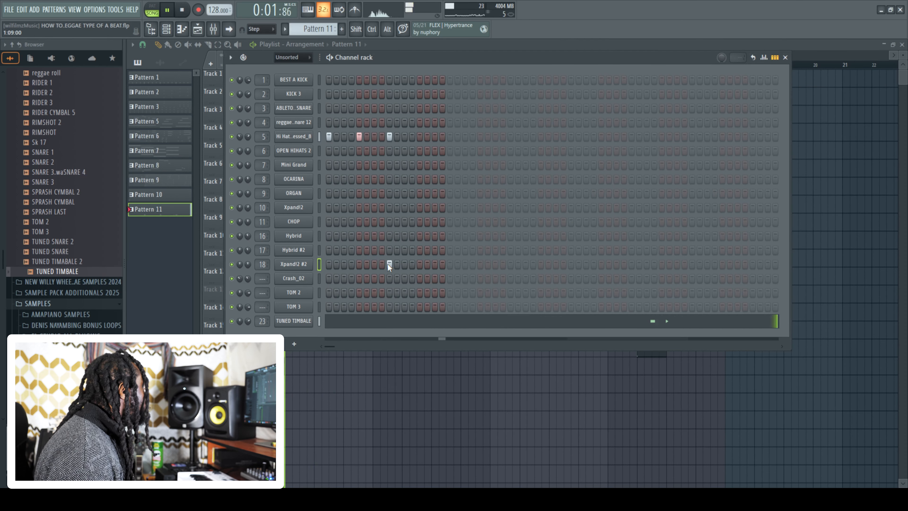
pyautogui.click(419, 292)
pyautogui.rightClick(420, 294)
pyautogui.click(435, 293)
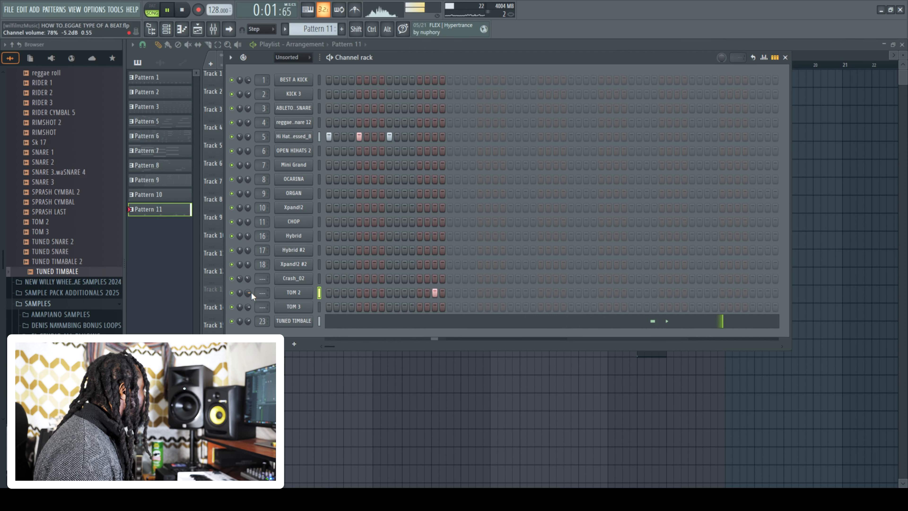
pyautogui.press('space')
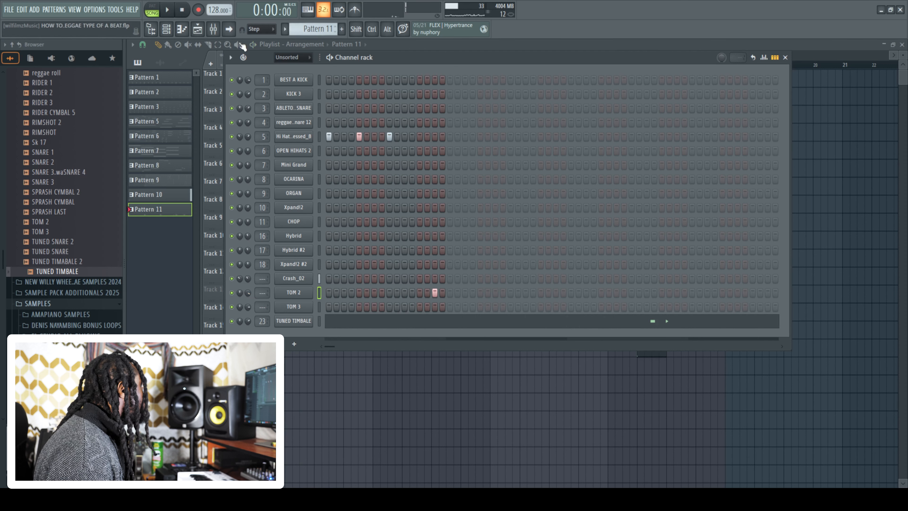
# Add two mixer tracks and route the TOM 2 channel to track 24, named TOM 2, during playback
pyautogui.click(215, 29)
pyautogui.press('space')
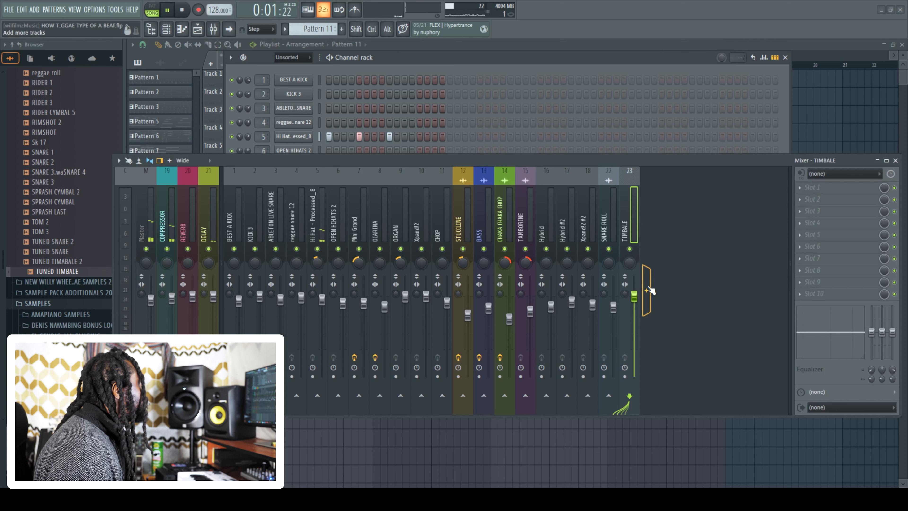
pyautogui.click(646, 290)
pyautogui.click(662, 290)
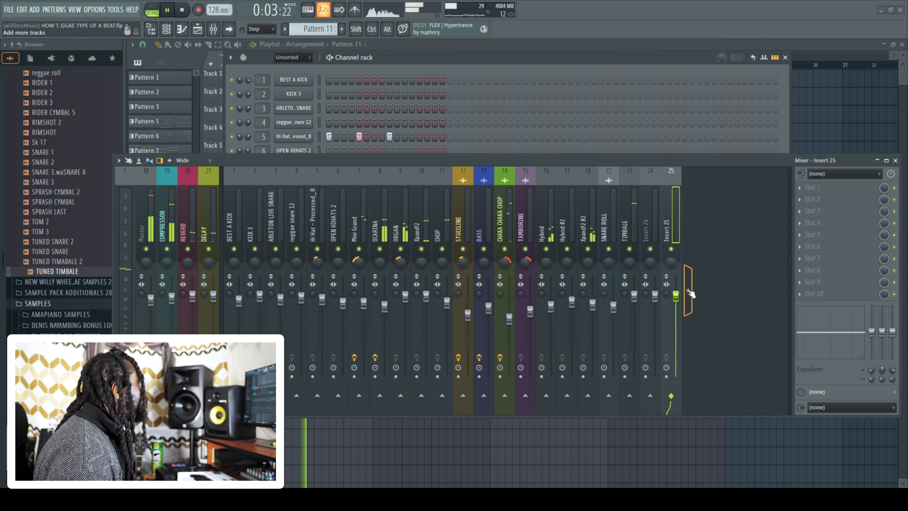
pyautogui.press('space')
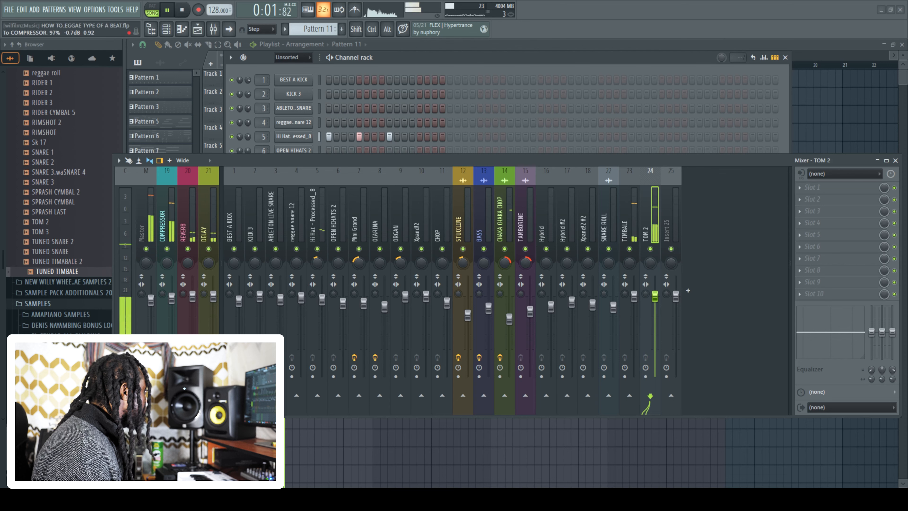
# Lower the TOM 2 mixer track's level slightly and close the mixer
pyautogui.moveTo(655, 297); pyautogui.dragTo(656, 301)
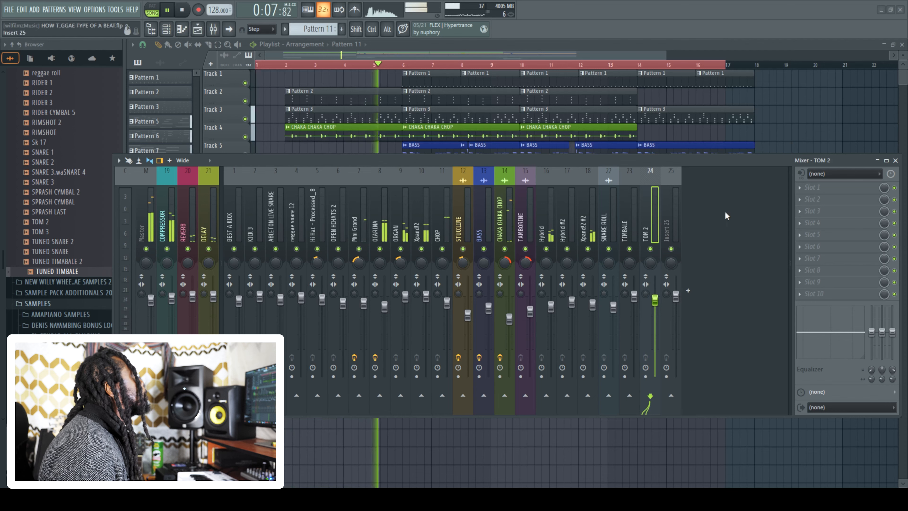
pyautogui.click(896, 161)
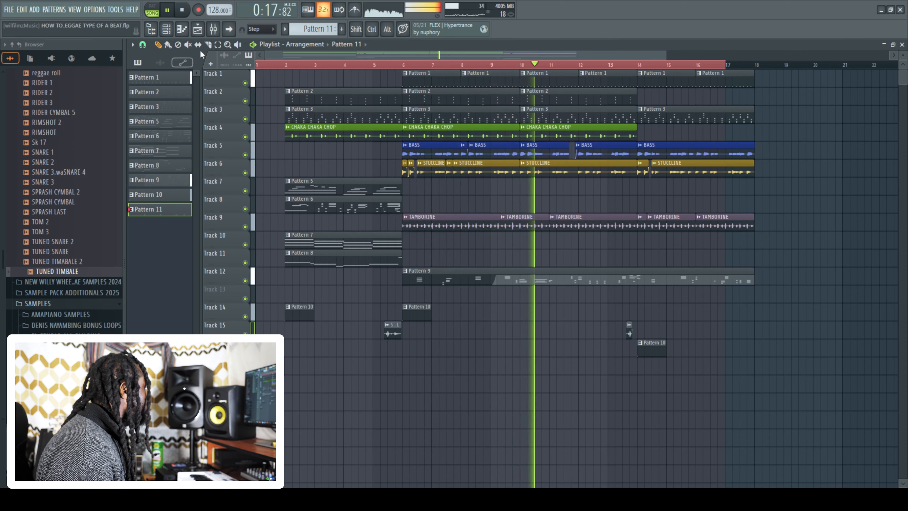
# Clear the time selection in the playlist and shrink the track height so all used tracks fit
pyautogui.click(218, 44)
pyautogui.click(322, 66)
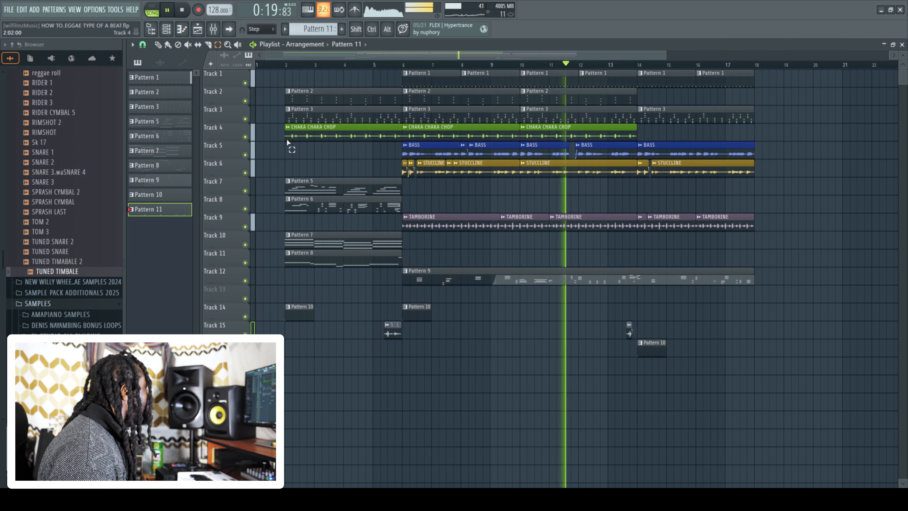
pyautogui.click(159, 44)
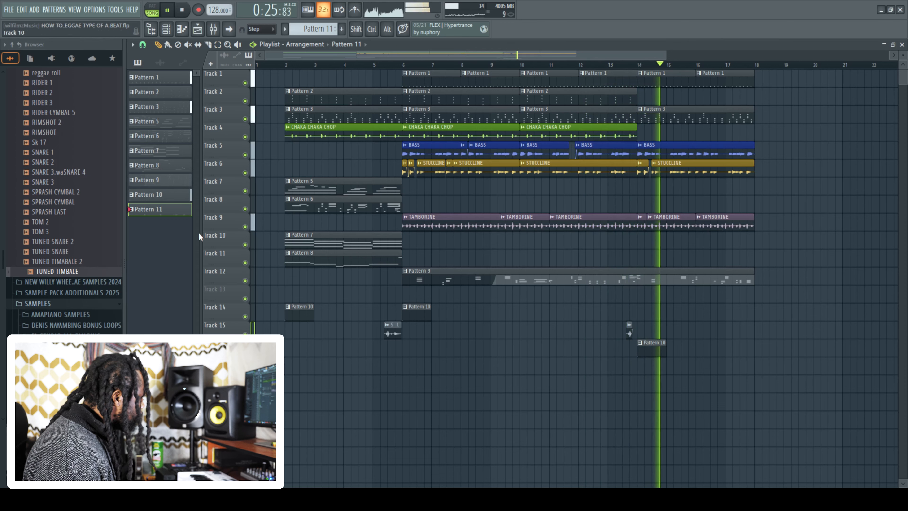
pyautogui.moveTo(902, 55); pyautogui.dragTo(903, 68)
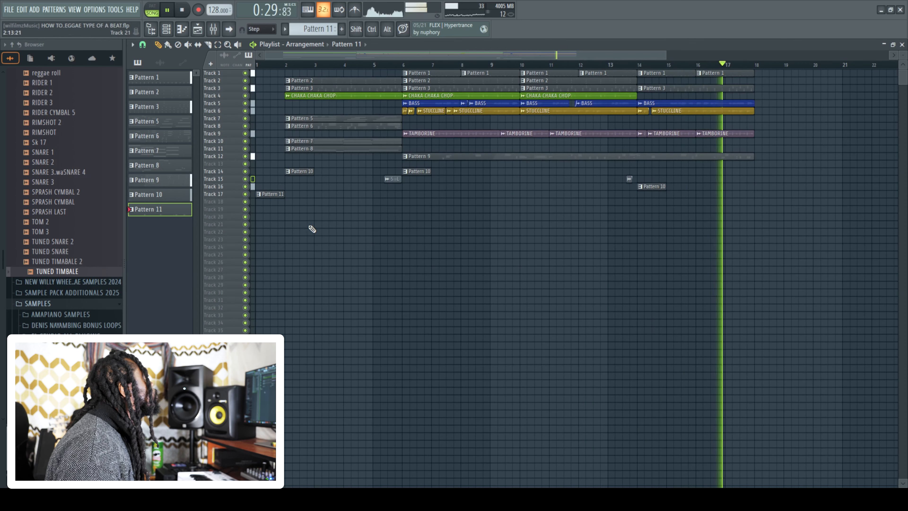
# Reopen the channel rack and mixer and inspect Fruity Reeverb 2 on the Master track and the ABLETON LIVE SNARE track
pyautogui.press('F6')
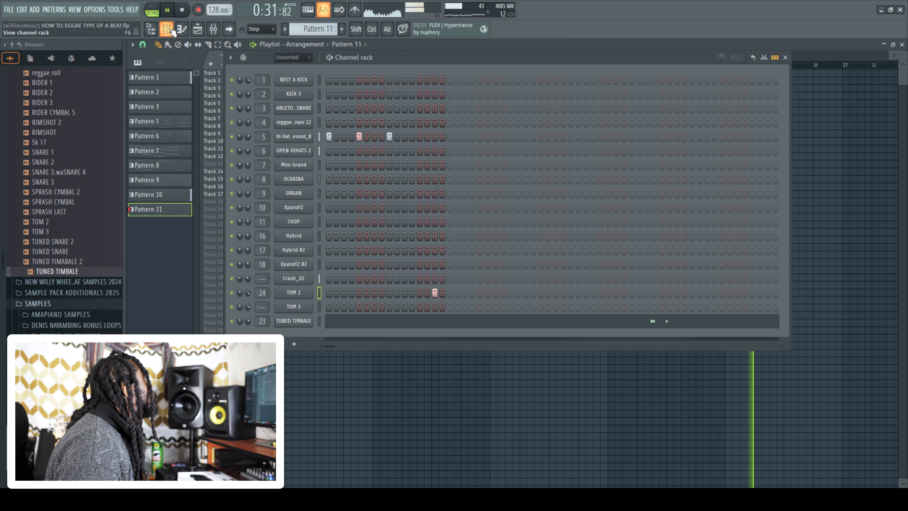
pyautogui.click(215, 30)
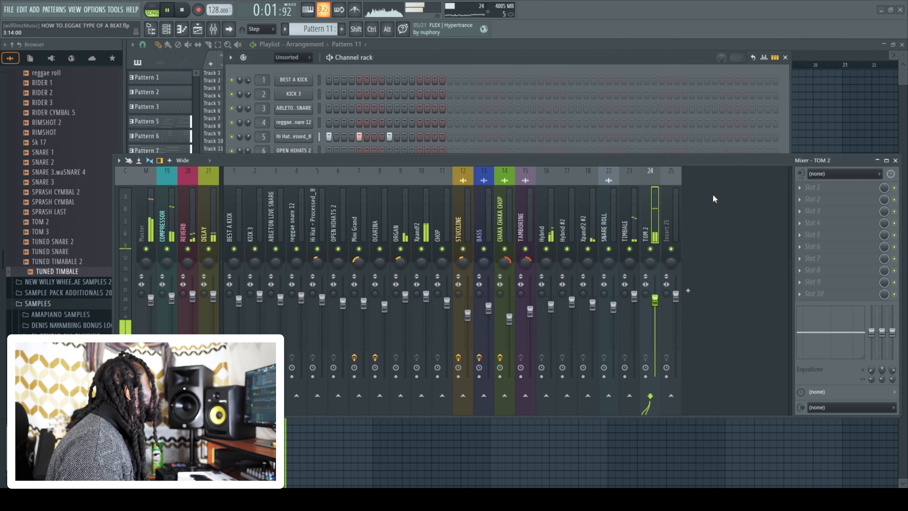
pyautogui.click(144, 232)
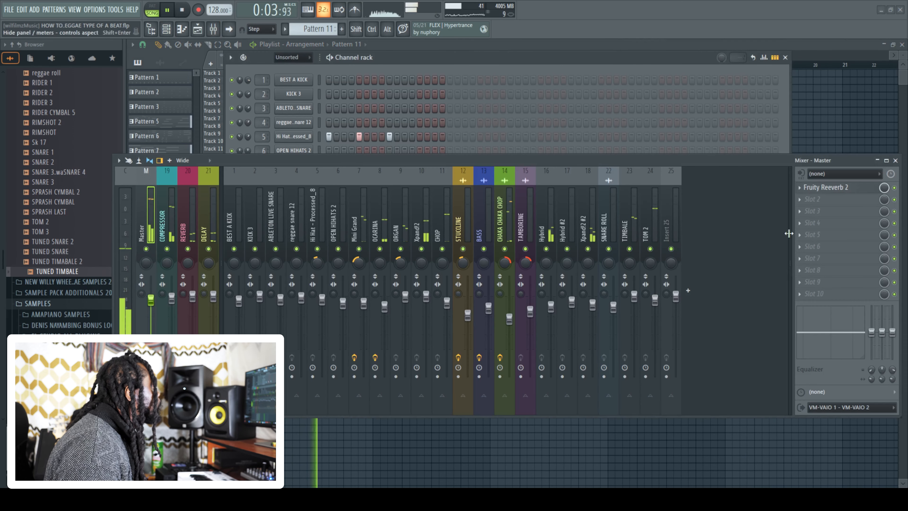
pyautogui.click(826, 187)
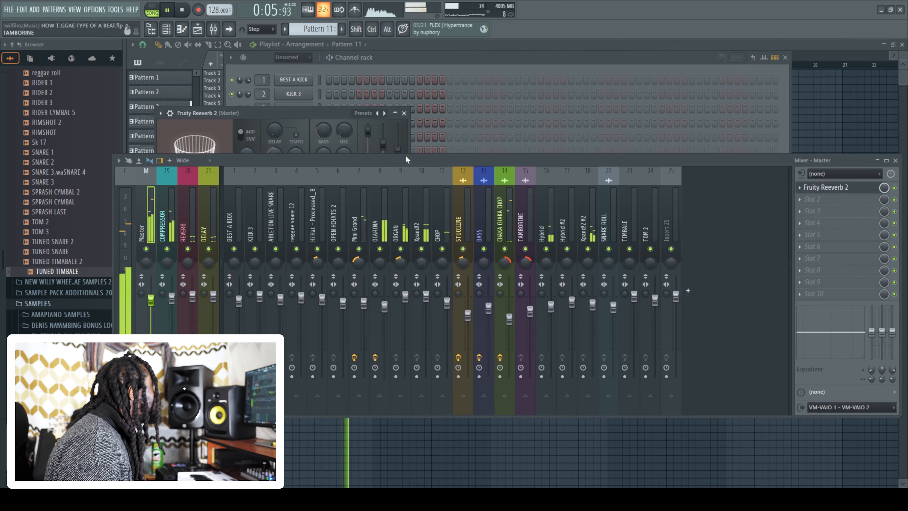
pyautogui.moveTo(406, 160); pyautogui.dragTo(406, 174)
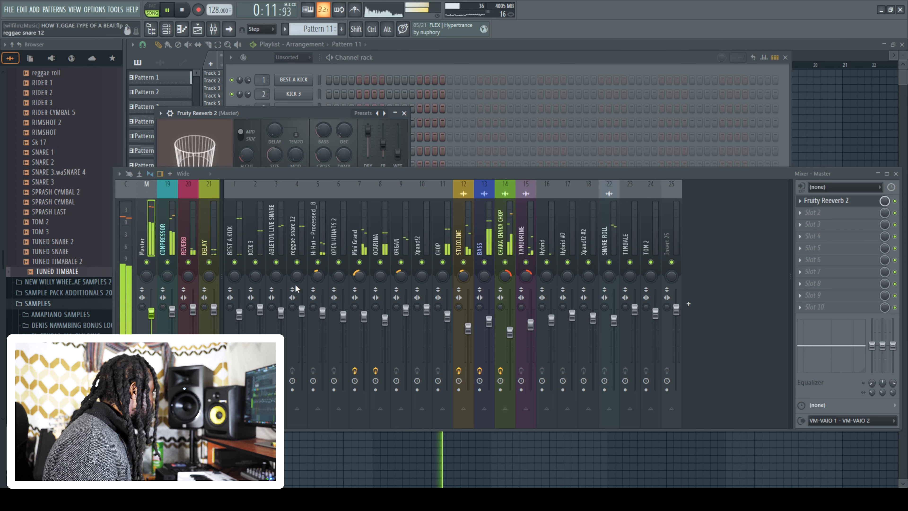
pyautogui.click(279, 239)
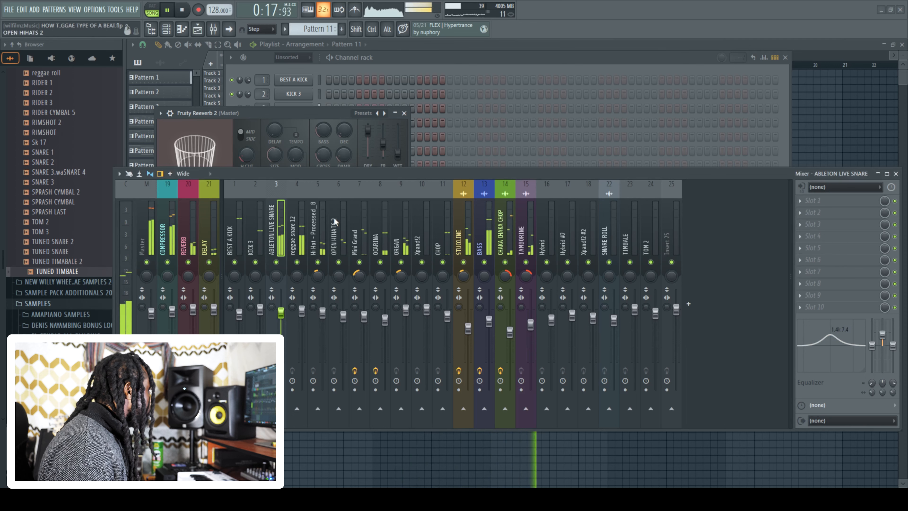
pyautogui.click(406, 113)
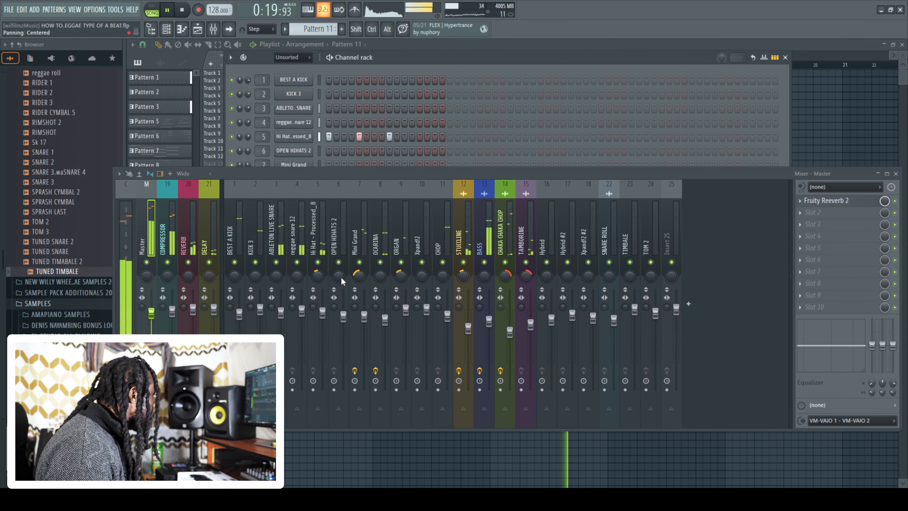
# Lower the ABLETON LIVE SNARE mixer track's level slightly and select the reggae snare 12 track
pyautogui.click(281, 314)
pyautogui.click(301, 310)
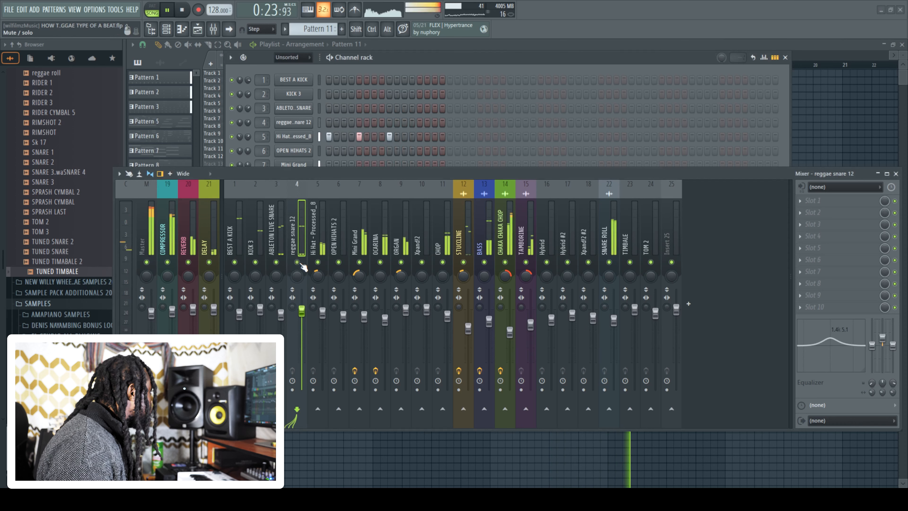